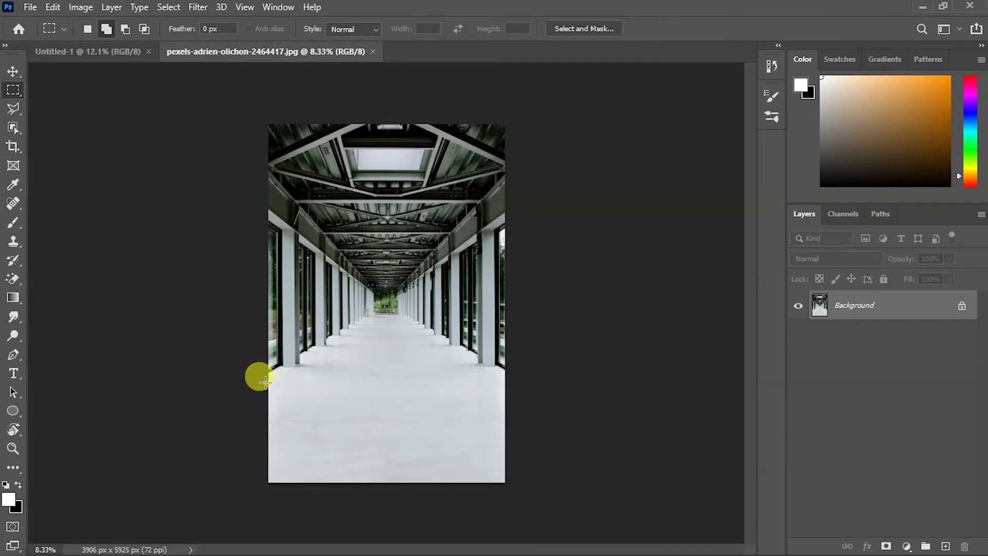
Step: Move the masked corridor floor into Untitled-1 and place it along the canvas bottom
drag(264, 382, 507, 479)
click(886, 546)
click(13, 71)
mouse_move(386, 438)
mouse_down()
mouse_move(315, 386)
mouse_move(363, 435)
mouse_up()
key(ctrl+minus)
Step: Scale the floor layer to 195%, centre it on the canvas, and commit
key(ctrl+t)
drag(470, 302, 616, 302)
drag(236, 302, 155, 296)
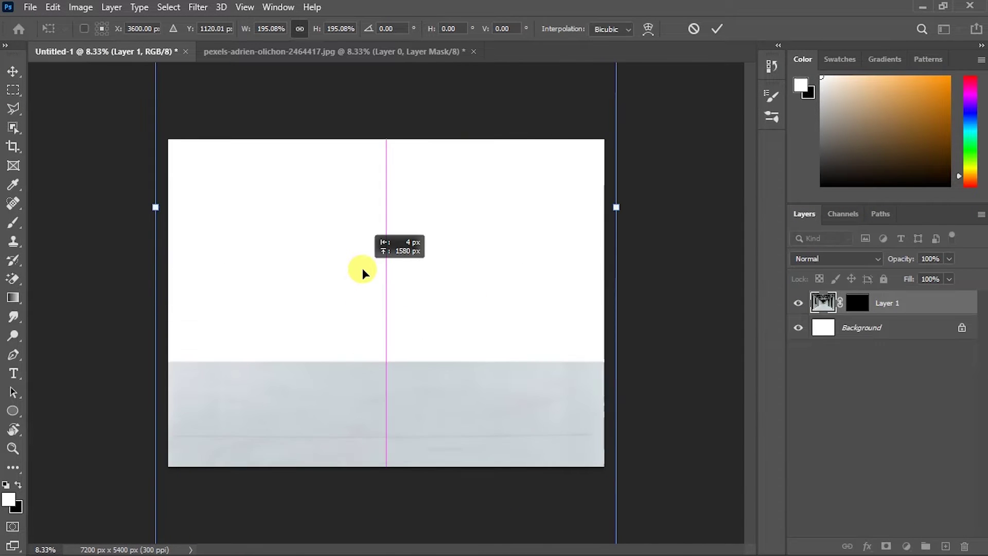
key(ctrl+minus)
key(ctrl+minus)
key(Return)
key(ctrl+0)
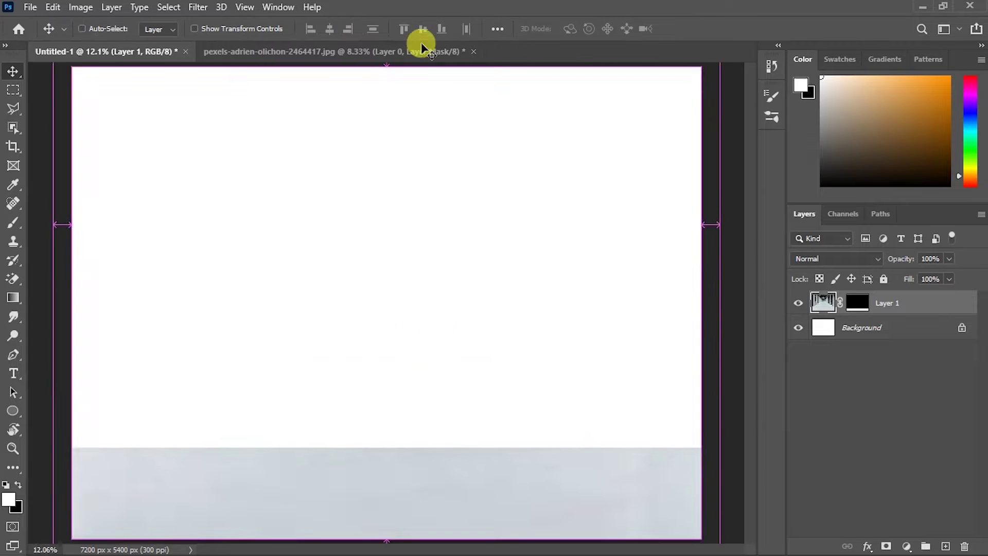
Step: Return to the corridor photo, undo its mask, deselect, and zoom in
click(419, 52)
key(ctrl+z)
key(ctrl+d)
key(ctrl+plus)
key(ctrl+plus)
key(ctrl+plus)
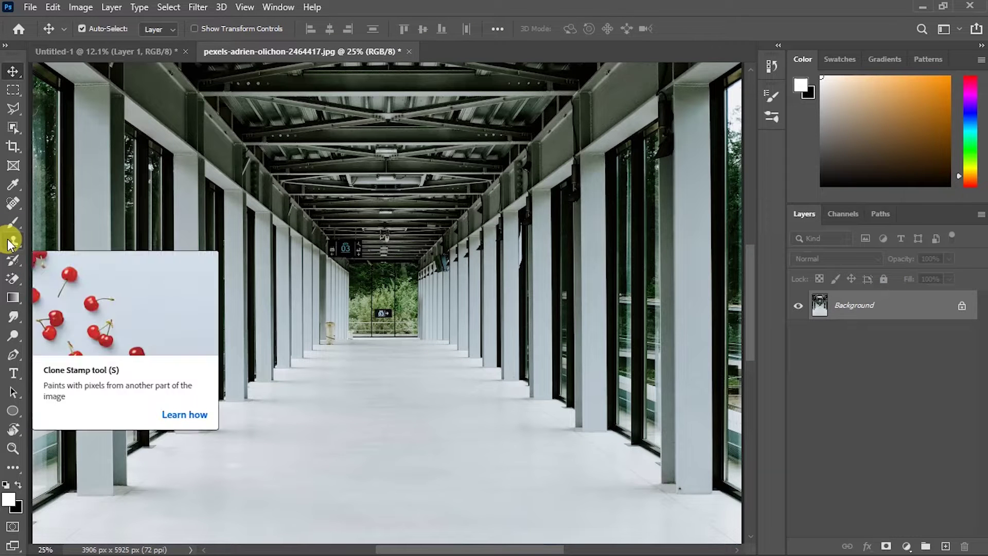
Step: Trace the corridor's left pillar with the Pen tool and mask the photo to it
key(m)
drag(115, 486, 105, 489)
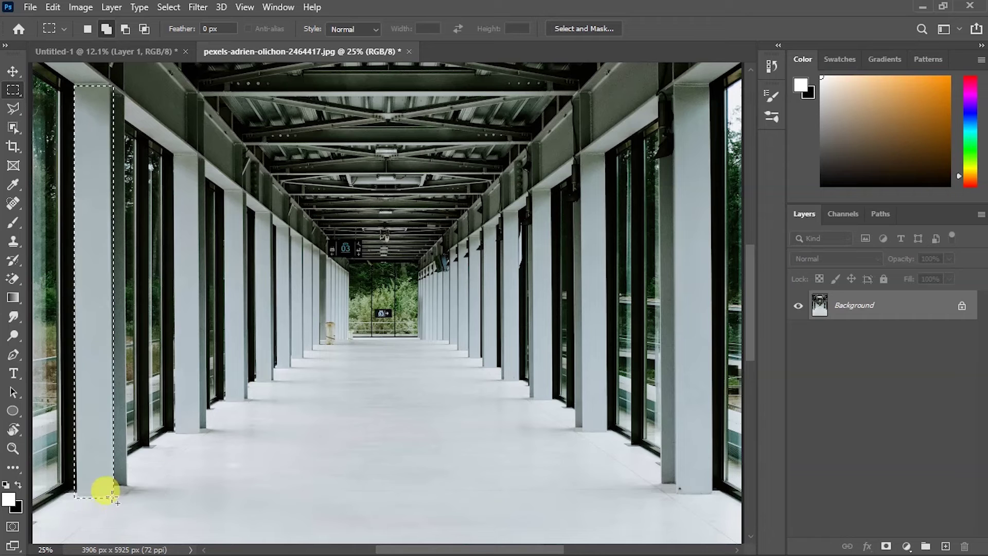
key(ctrl+d)
key(p)
click(76, 493)
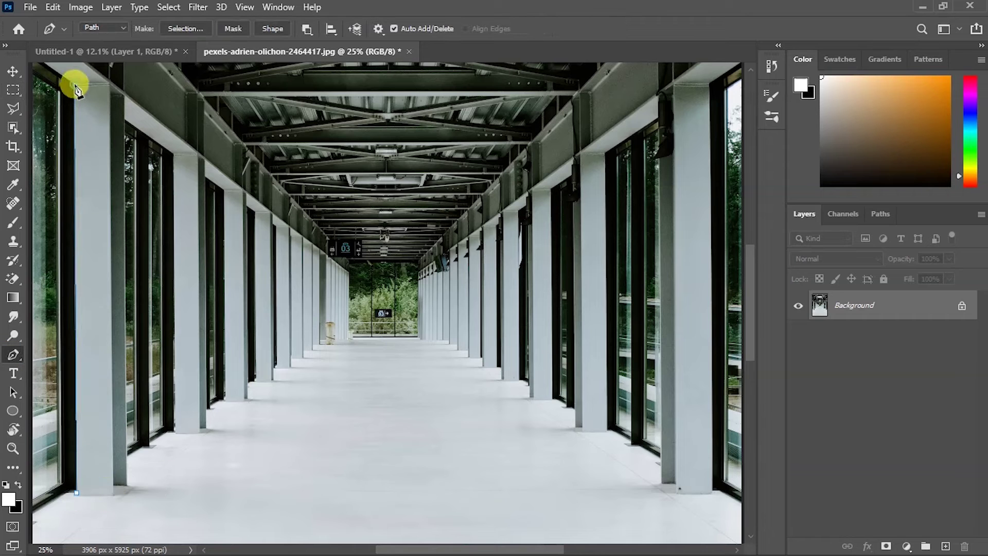
click(76, 493)
key(ctrl+Return)
Step: Move the pillar into Untitled-1, scale it to full height, and place it at the left edge below the floor
key(v)
drag(114, 221, 317, 300)
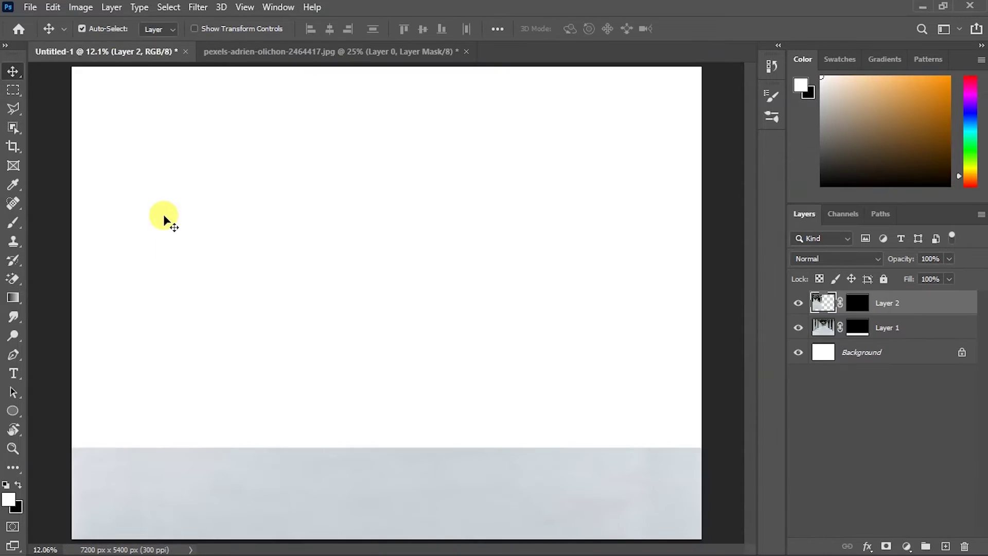
key(ctrl+minus)
key(ctrl+minus)
key(ctrl+minus)
drag(396, 202, 580, 71)
drag(459, 316, 467, 347)
key(ctrl+plus)
key(Return)
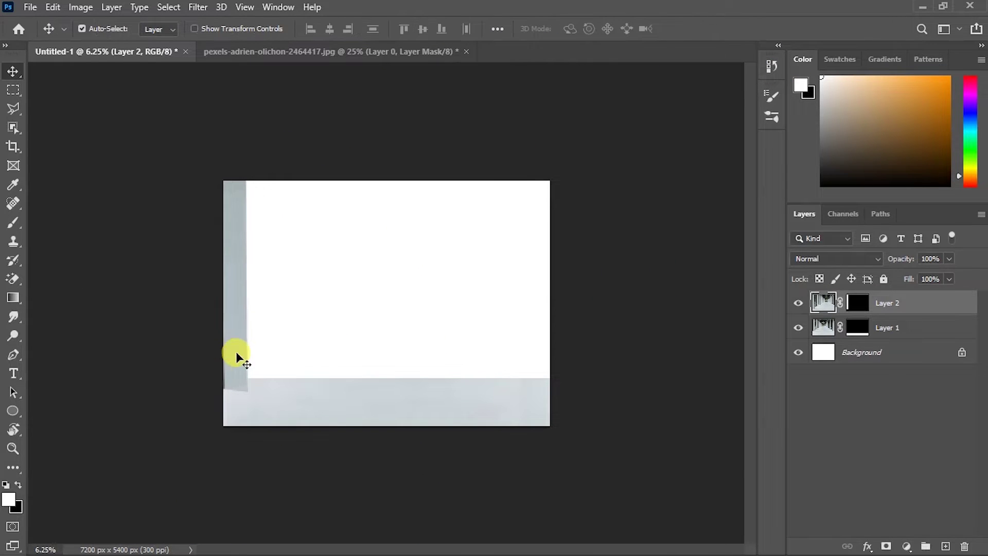
key(ctrl+bracketleft)
Step: Duplicate the pillar, flip the copy horizontally, and move it to the right edge
key(ctrl+alt+t)
right_click(237, 320)
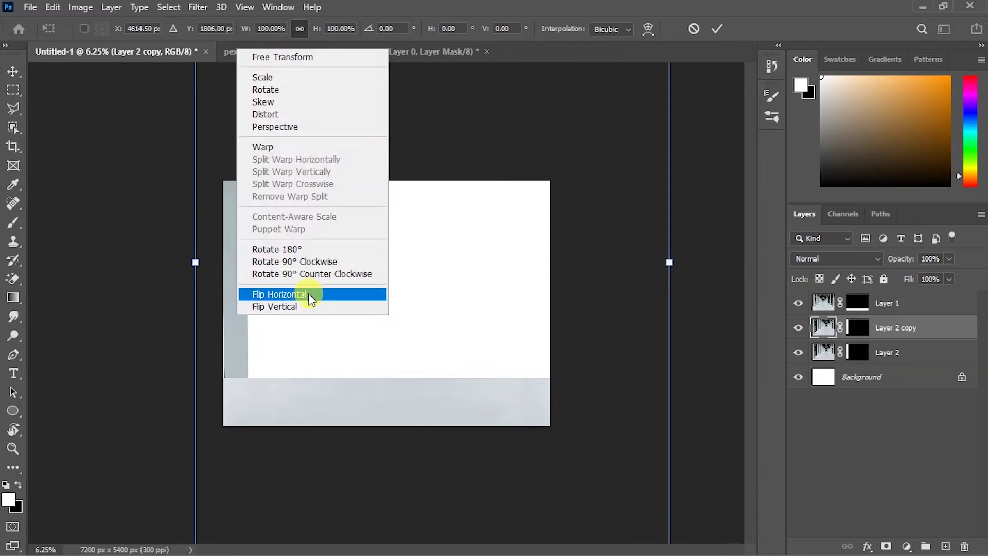
click(311, 293)
drag(360, 335, 548, 386)
key(Return)
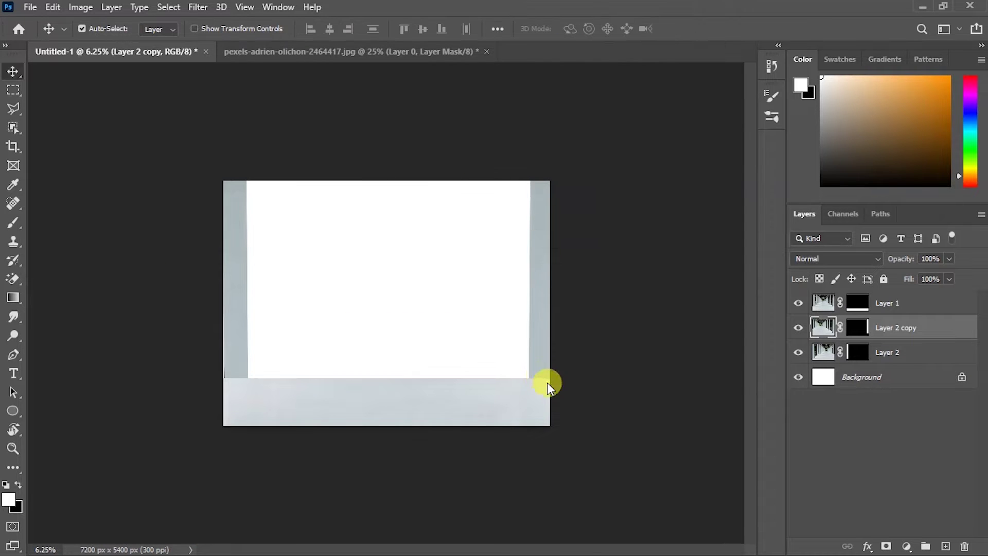
Step: Select the left pillar layer and add an Exposure adjustment above it
key(ctrl+plus)
key(alt+bracketleft)
key(ctrl+minus)
key(ctrl+plus)
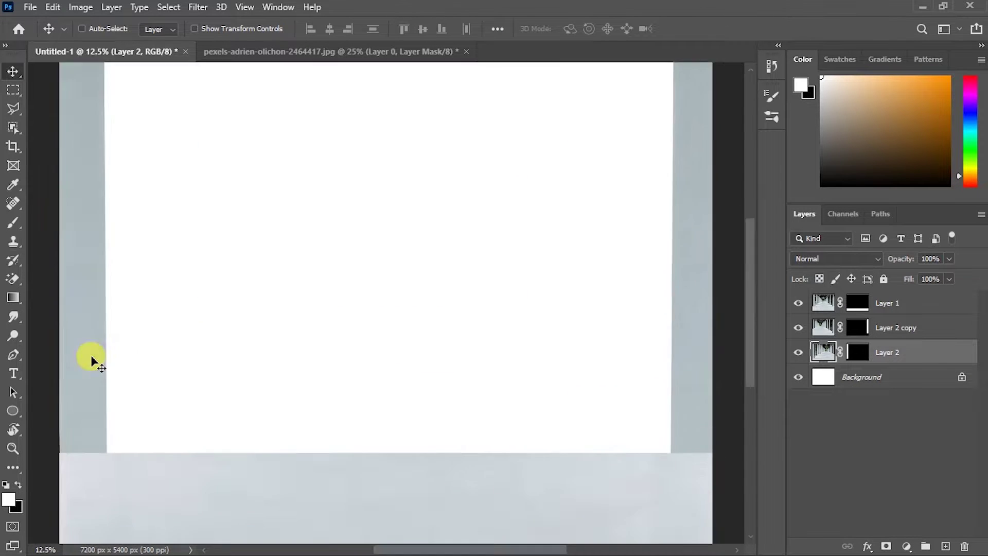
key(ctrl+minus)
ctrl+click(601, 322)
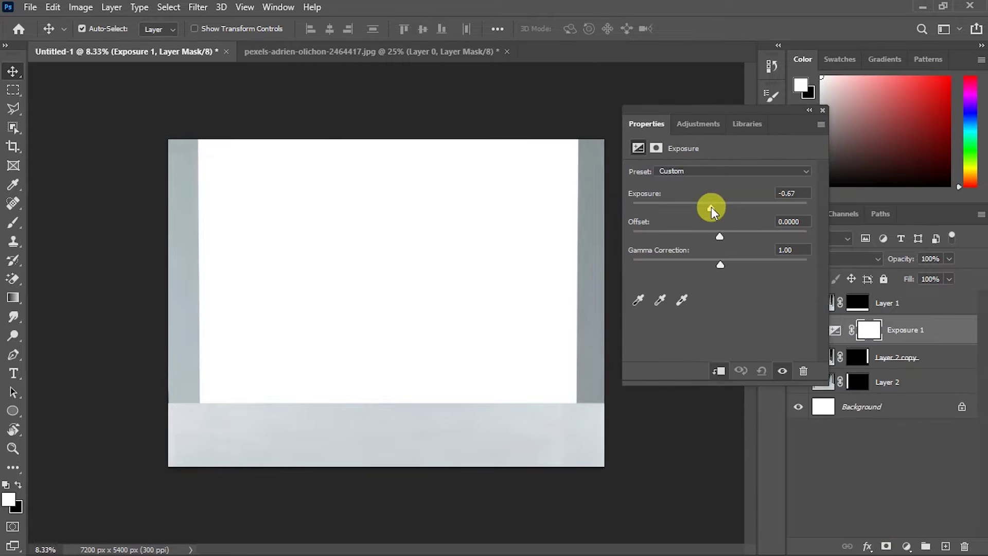
Step: Clip an Exposure adjustment to each pillar and invert both masks to hide the darkening
click(888, 412)
click(878, 384)
key(ctrl+alt+g)
click(905, 330)
key(ctrl+i)
Step: Paint white with a soft brush to shade the pillar's inner edge from top to bottom
key(b)
key(ctrl+minus)
right_click(702, 94)
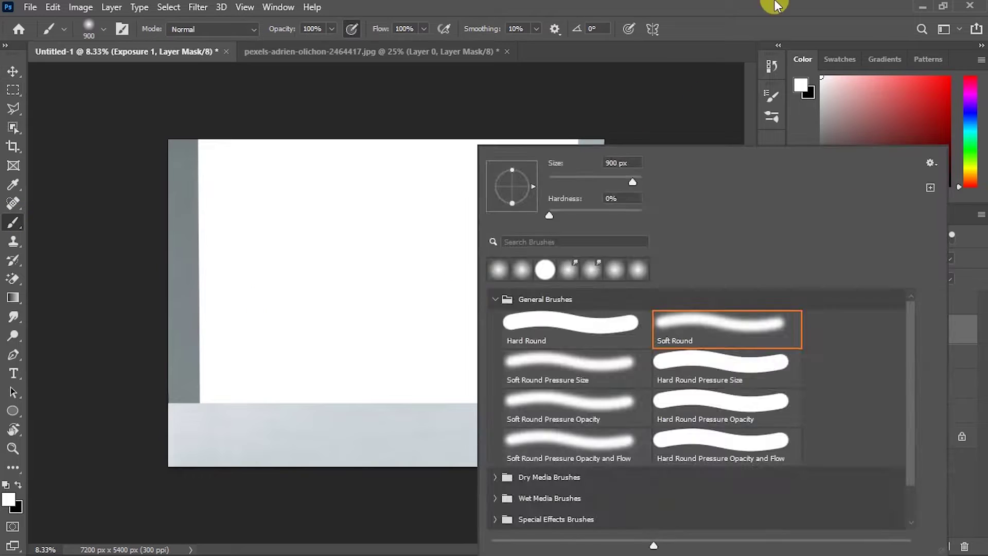
key(Escape)
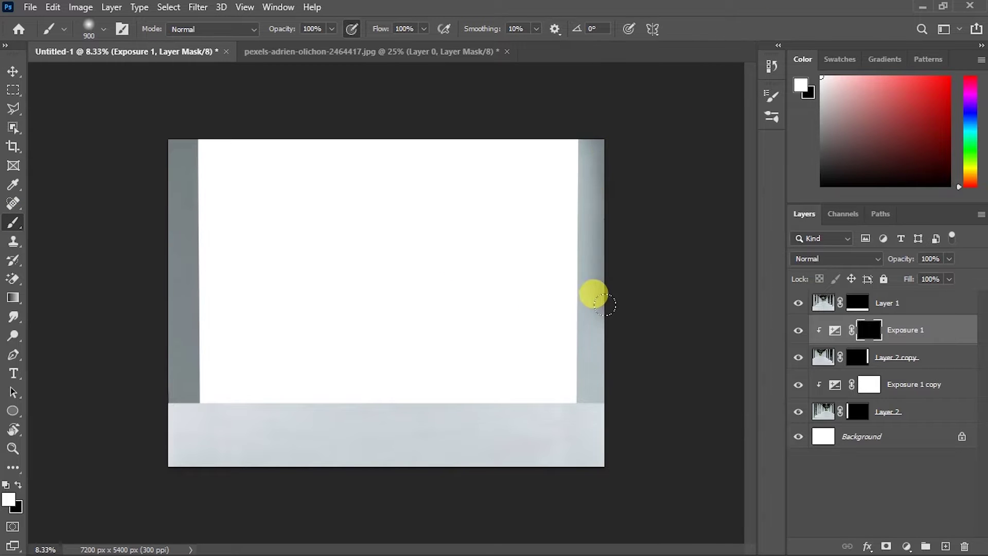
click(869, 385)
key(ctrl+plus)
key(ctrl+i)
key(bracketleft)
key(bracketleft)
key(bracketleft)
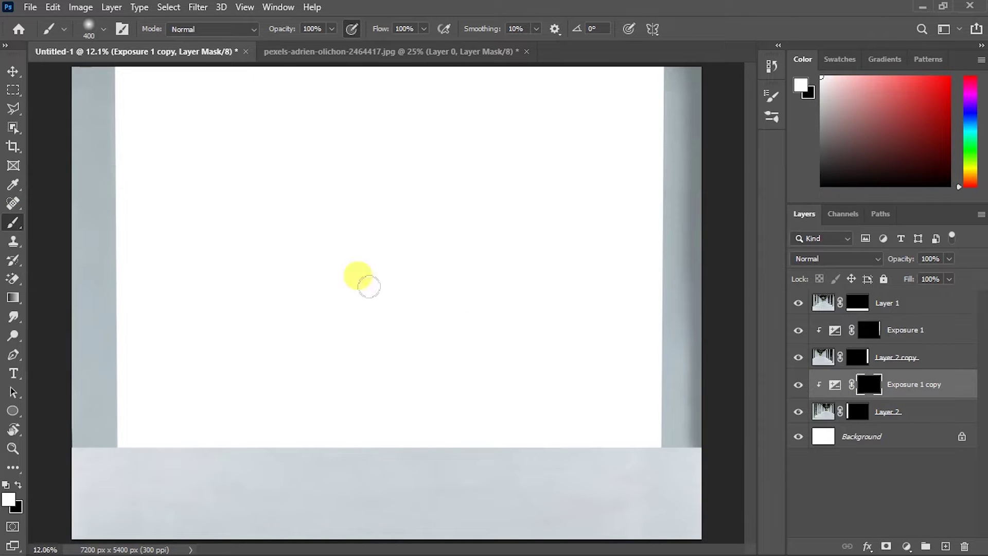
key(bracketright)
drag(40, 117, 55, 247)
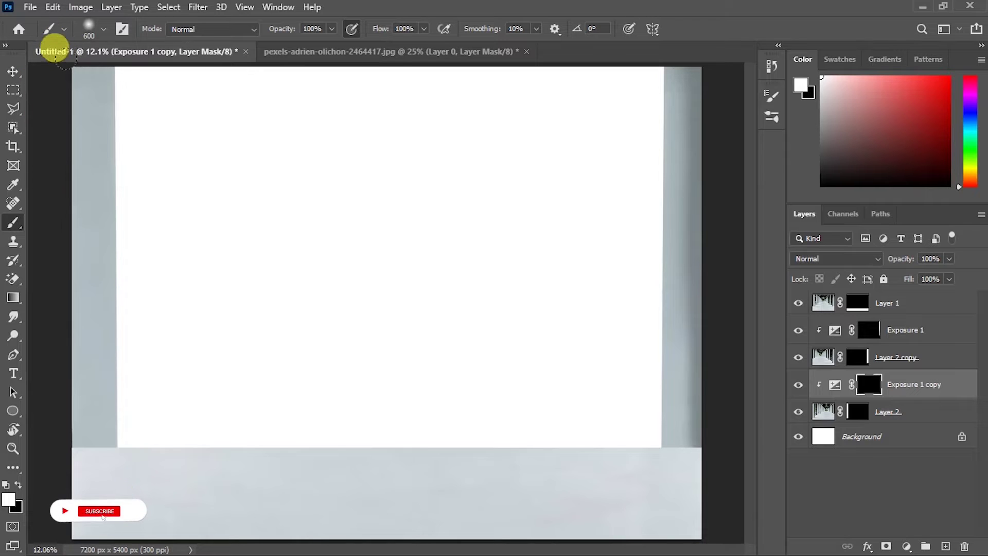
drag(51, 213, 52, 472)
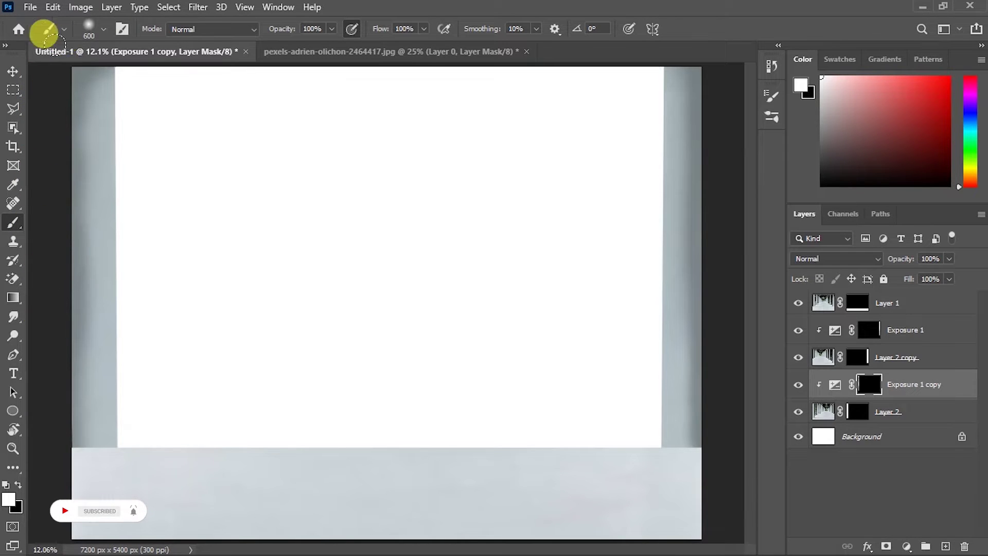
Step: Clip a -1.00 Exposure adjustment to the floor, invert its mask, and paint shadow into the corners
key(v)
click(931, 309)
click(907, 546)
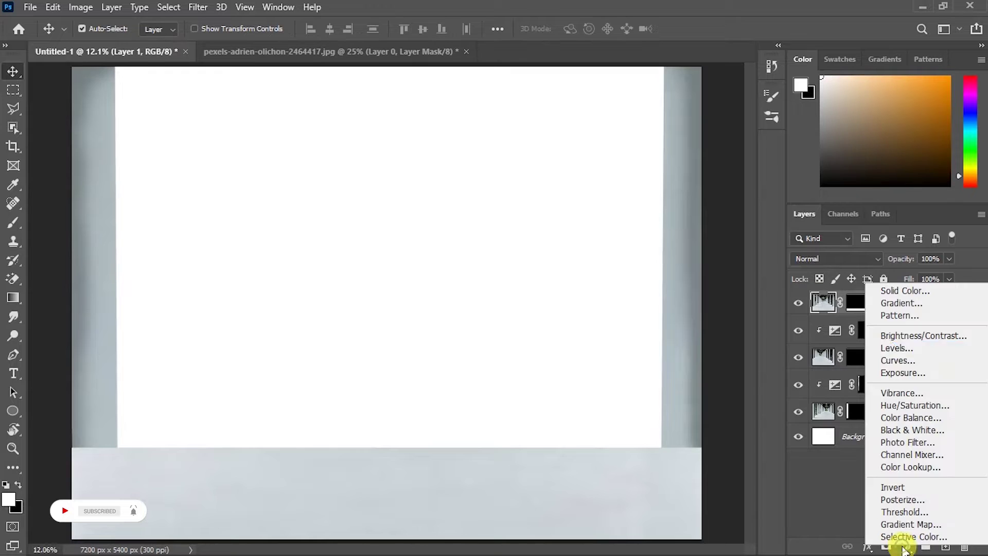
click(875, 373)
click(719, 370)
drag(720, 208, 707, 211)
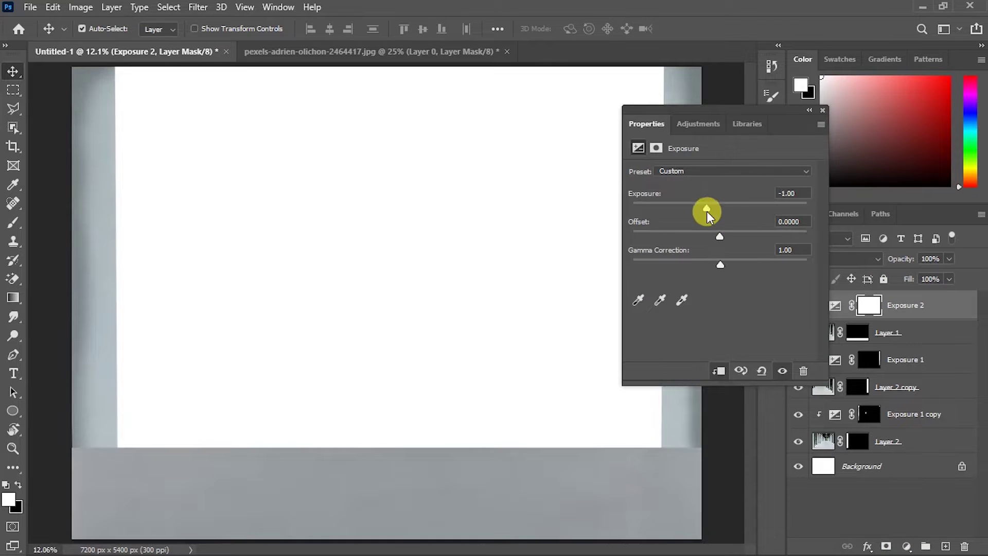
click(823, 109)
key(ctrl+i)
key(b)
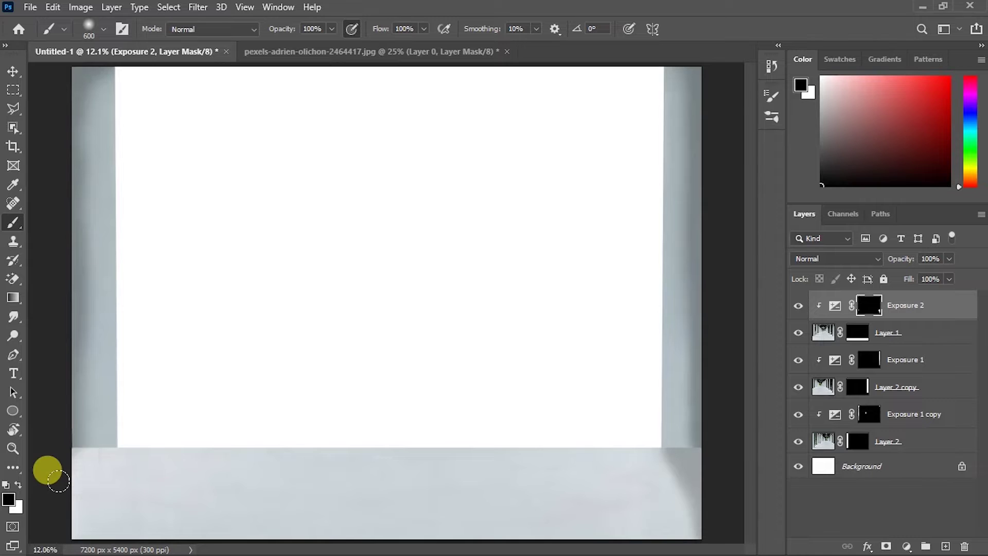
key(x)
key(alt+bracketleft)
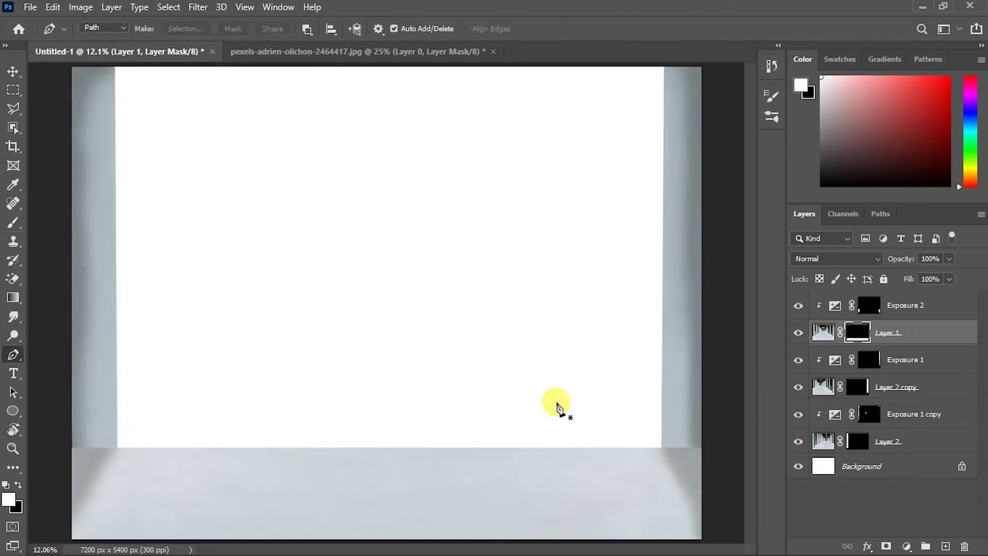
Step: Select the right pillar layer and hide the floor layer
key(v)
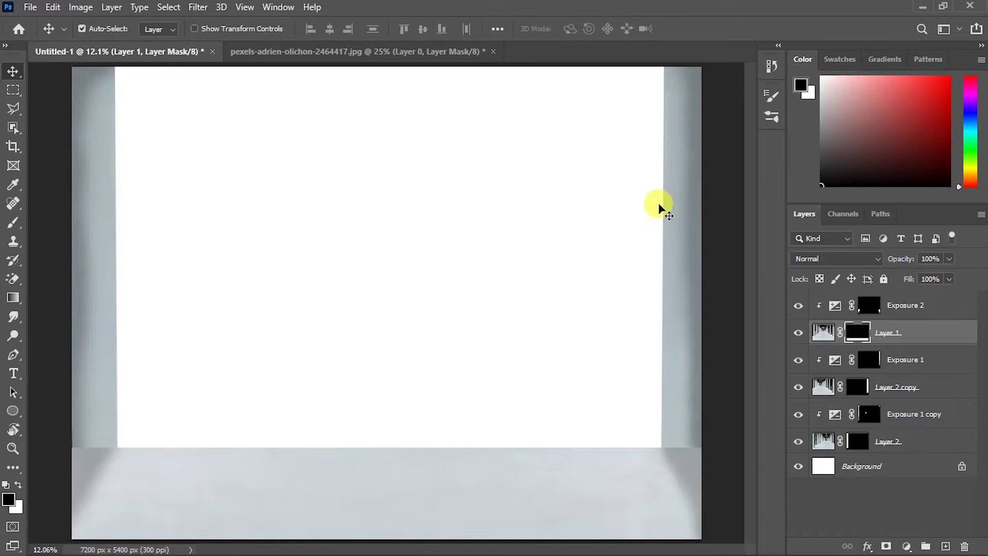
click(666, 198)
click(798, 333)
key(ctrl+minus)
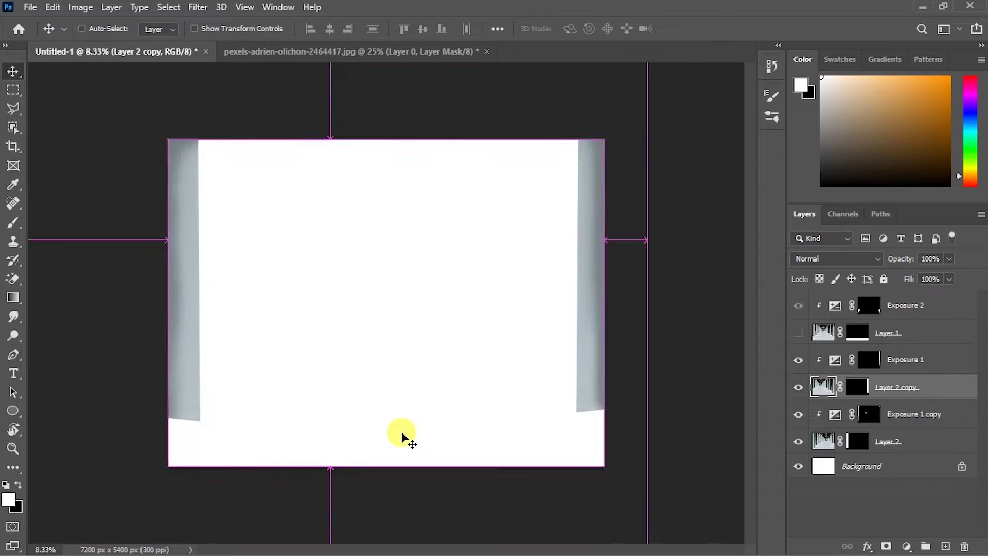
Step: Stretch the right pillar slightly downward and nudge it into place
key(ctrl+t)
key(ctrl+minus)
key(ctrl+minus)
key(ctrl+minus)
drag(366, 453, 366, 463)
drag(444, 371, 441, 364)
key(Return)
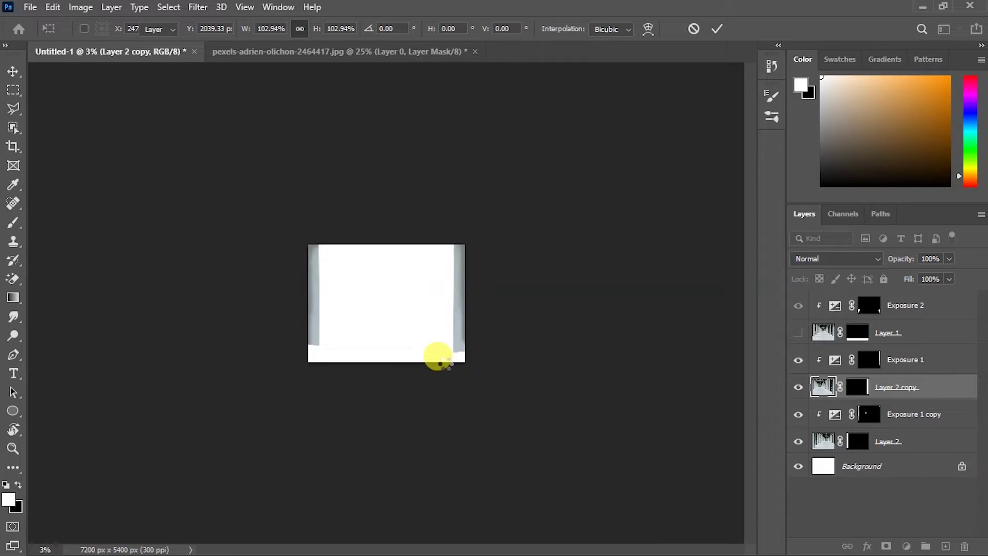
key(ctrl+plus)
key(ctrl+plus)
Step: Stretch the left pillar down to the floor, then lower the right pillar slightly more
key(alt+bracketleft)
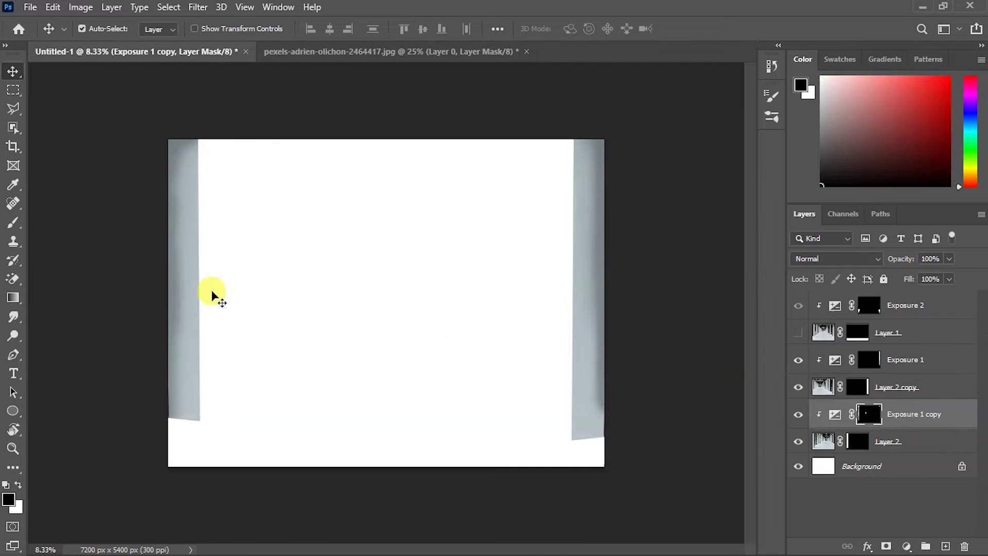
key(alt+bracketleft)
key(ctrl+t)
drag(409, 360, 580, 324)
key(Return)
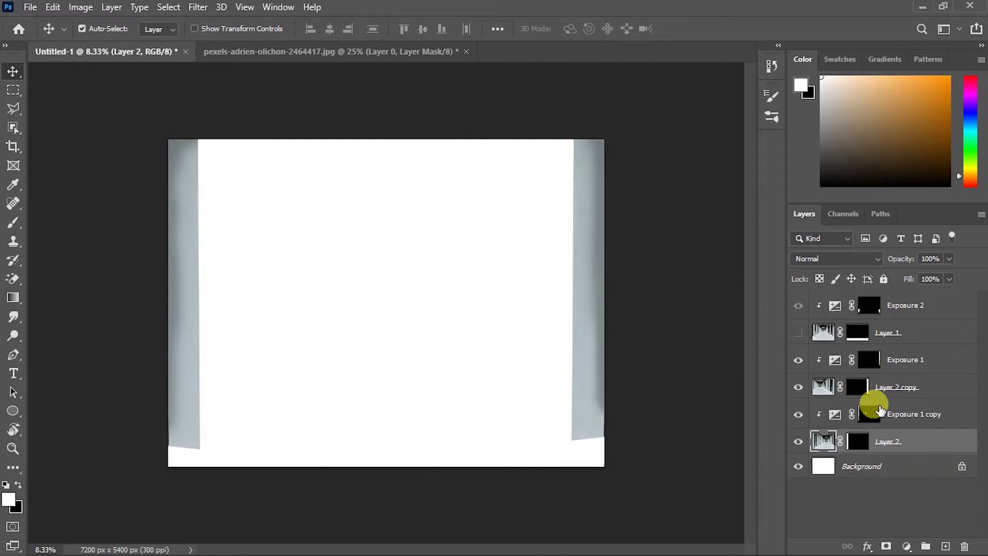
click(922, 360)
click(896, 387)
key(ctrl+t)
drag(591, 394, 584, 404)
key(Return)
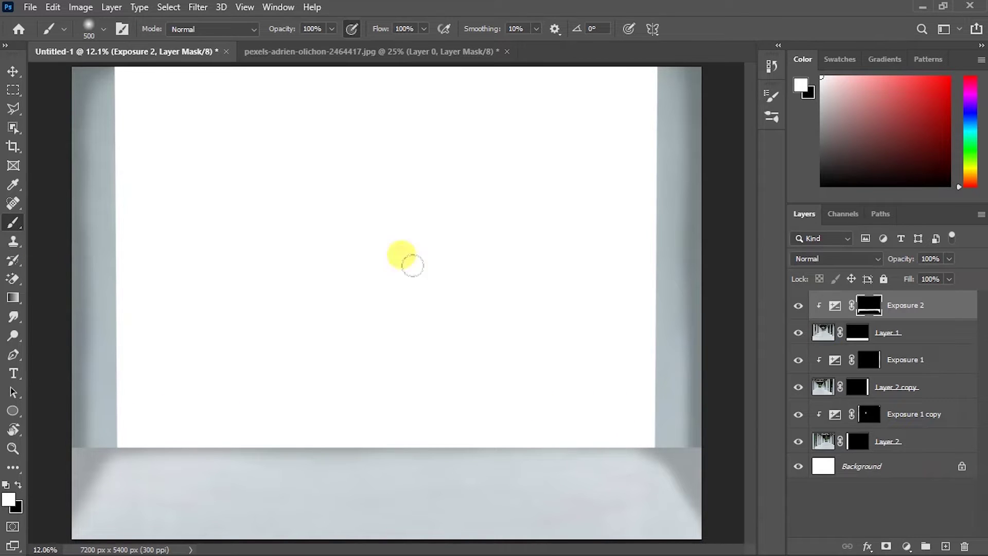
Step: Paint the floor's mask in black with hard and soft round brushes to blend the pillar bases
click(822, 337)
key(x)
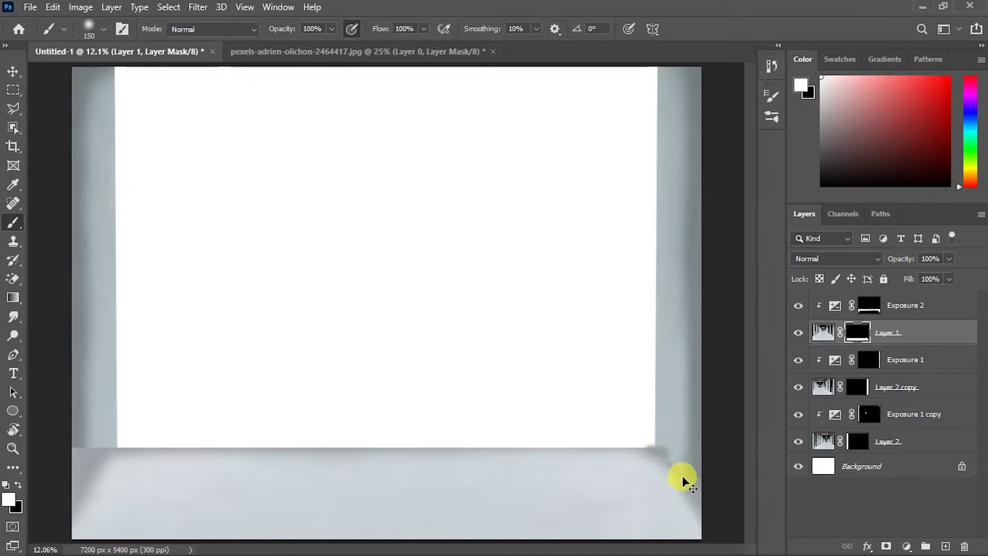
right_click(680, 452)
double_click(651, 447)
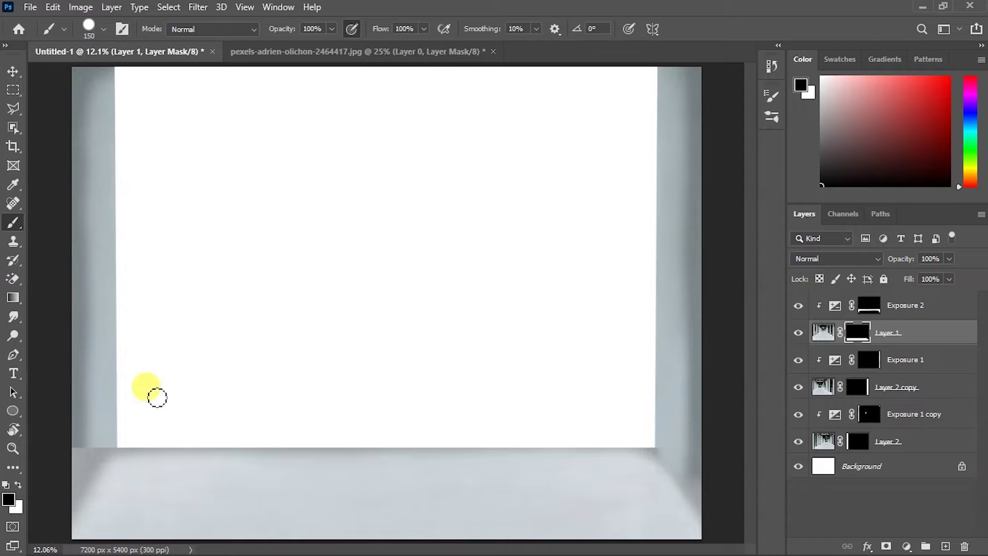
right_click(92, 380)
double_click(125, 550)
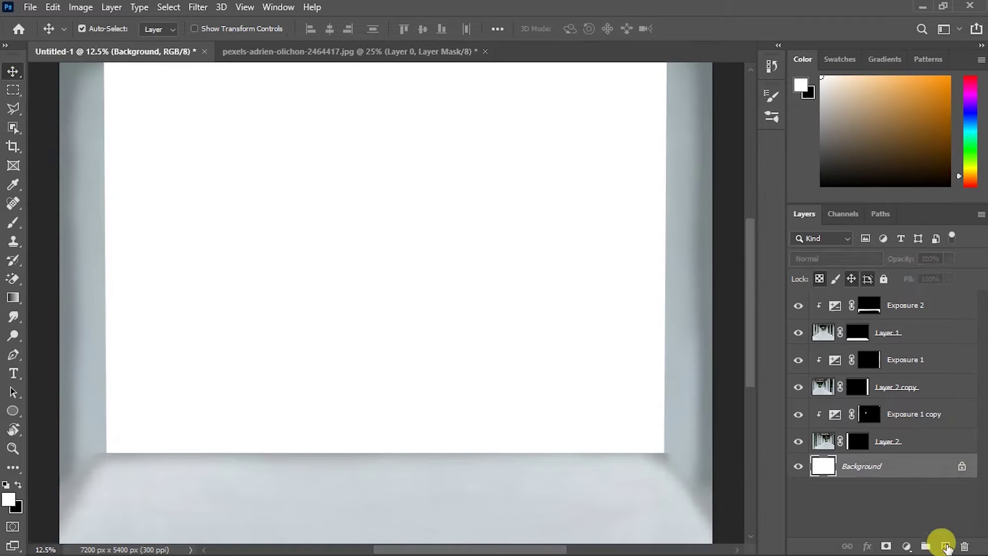
Step: Fill the new layer with blue and lower its opacity for a light backdrop
click(737, 375)
click(883, 301)
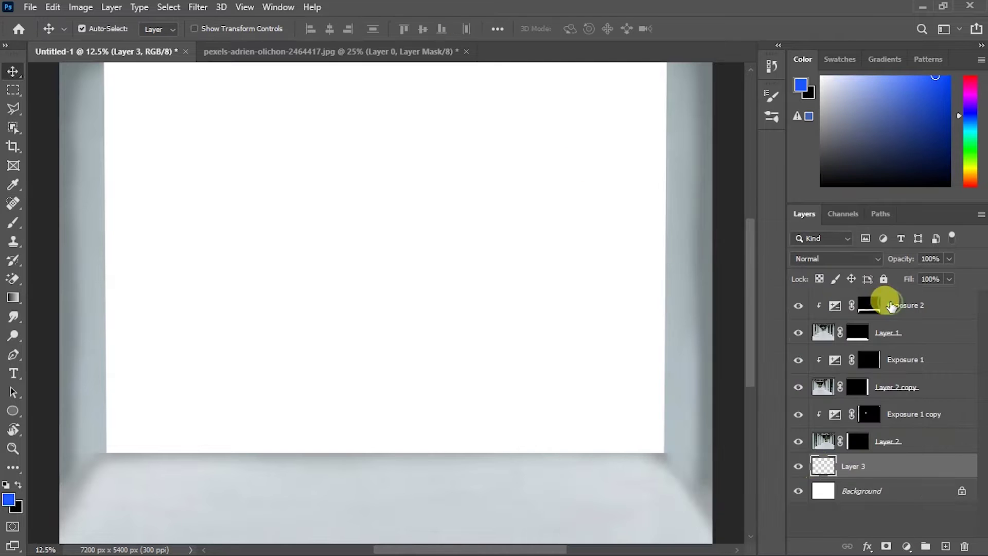
key(alt+BackSpace)
drag(895, 259, 418, 198)
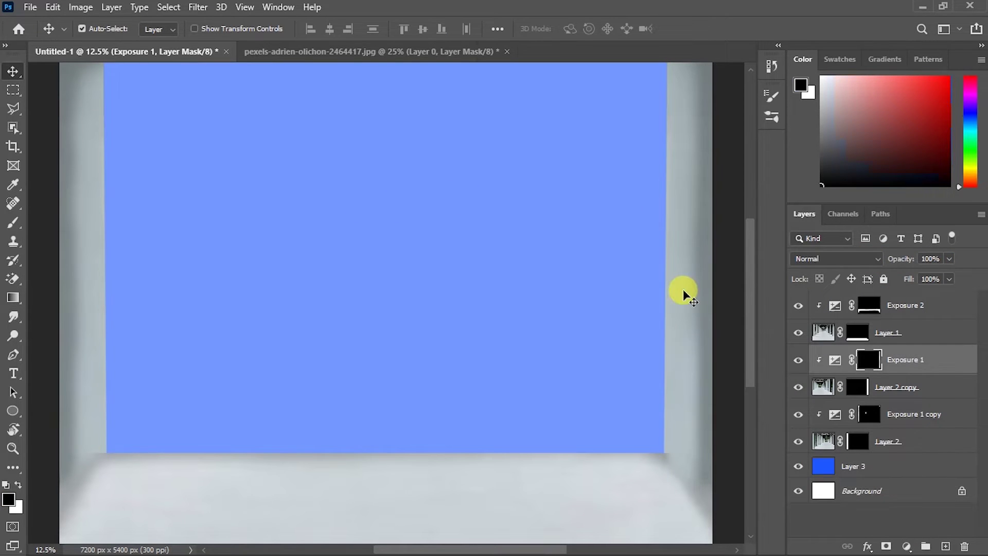
Step: Open the coral reef photo pexels-francesco-ungaro-3854025
click(466, 53)
key(ctrl+w)
key(ctrl+o)
key(Escape)
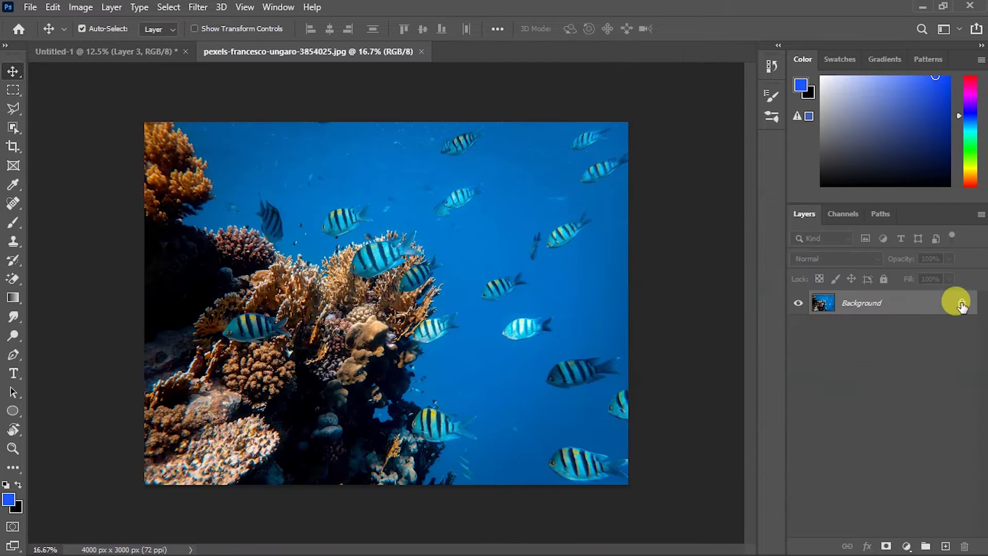
Step: Bring the first reef photo into the composite and scale it into the lower-left corner
click(962, 306)
drag(259, 235, 316, 302)
key(ctrl+t)
drag(435, 181, 226, 337)
drag(141, 399, 154, 403)
key(Return)
key(ctrl+t)
drag(239, 342, 225, 367)
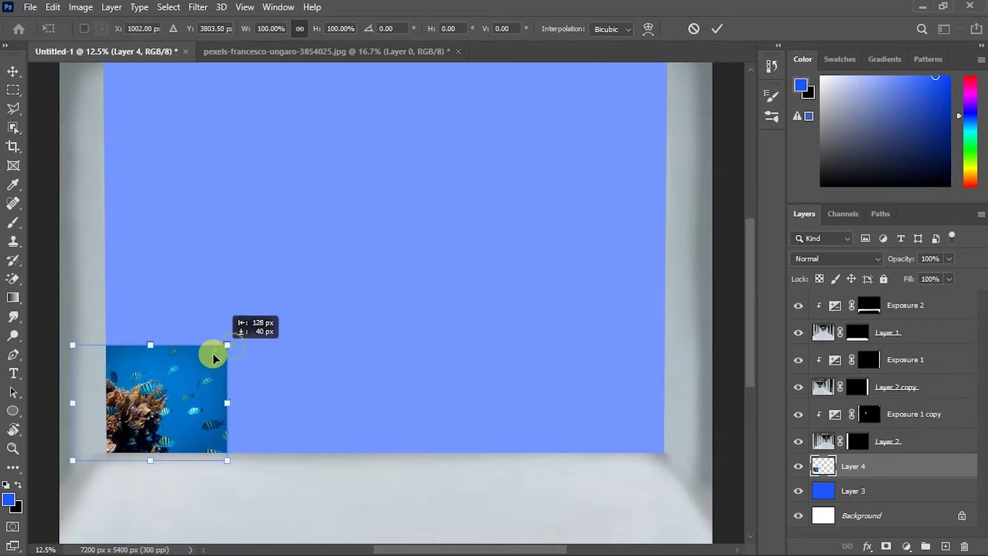
key(Return)
Step: Set Blend If sliders on the reef layer to hide it over bright and dark areas
double_click(953, 462)
drag(803, 386, 764, 386)
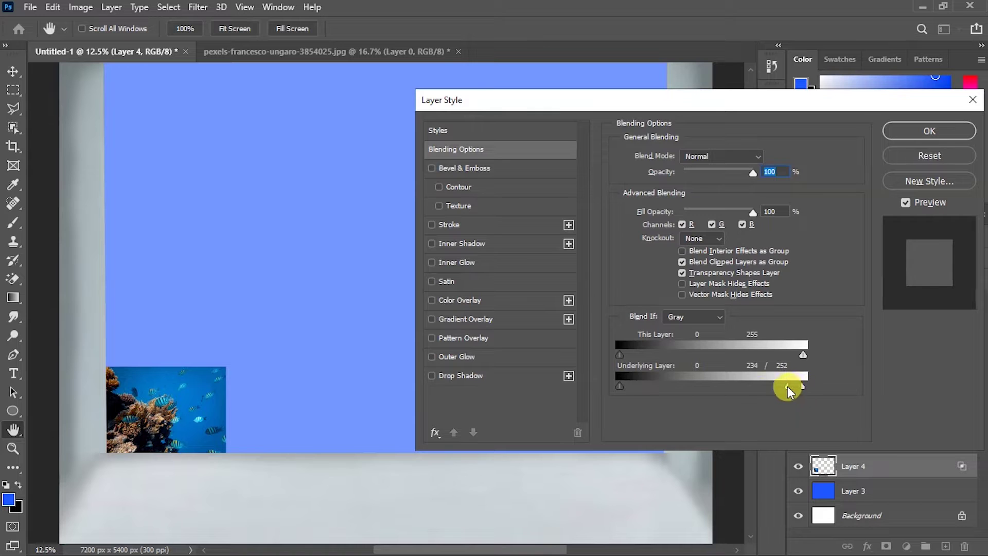
drag(620, 386, 652, 386)
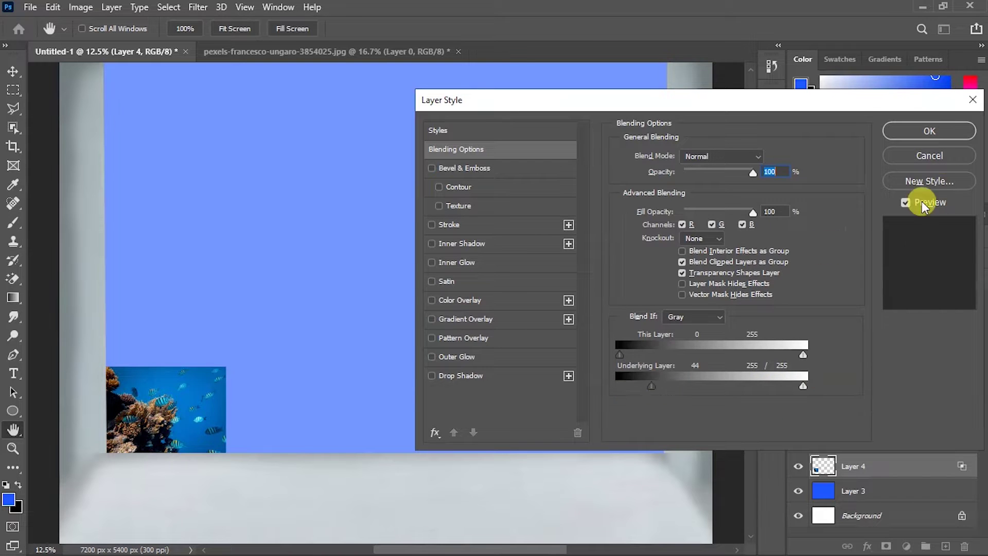
key(Return)
key(v)
key(ctrl+plus)
key(ctrl+plus)
key(ctrl+plus)
key(ctrl+plus)
key(ctrl+plus)
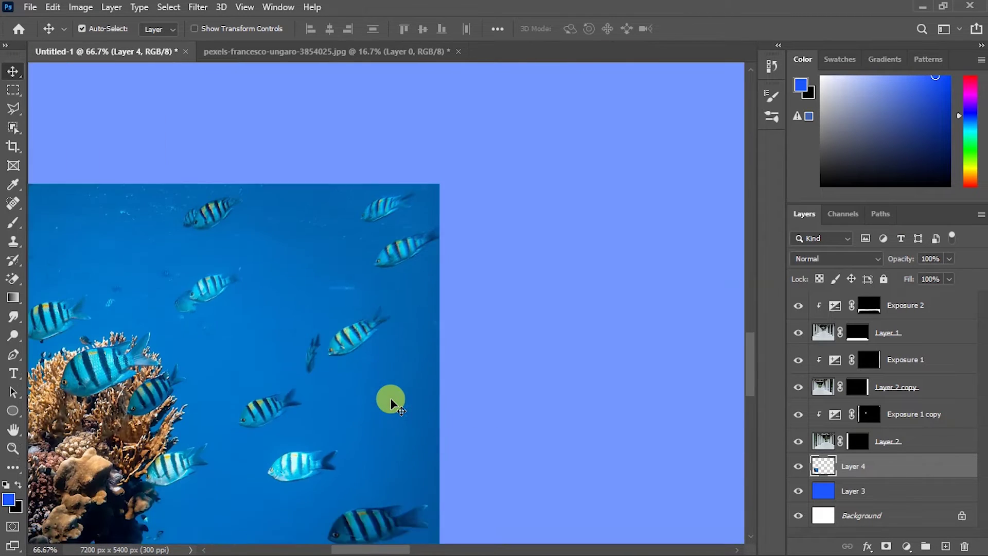
scroll(391, 404, down, 2)
Step: Mask the reef layer and paint black to fade its right and top edges
key(ctrl+shift+m)
key(ctrl+minus)
key(b)
key(d)
drag(407, 379, 240, 24)
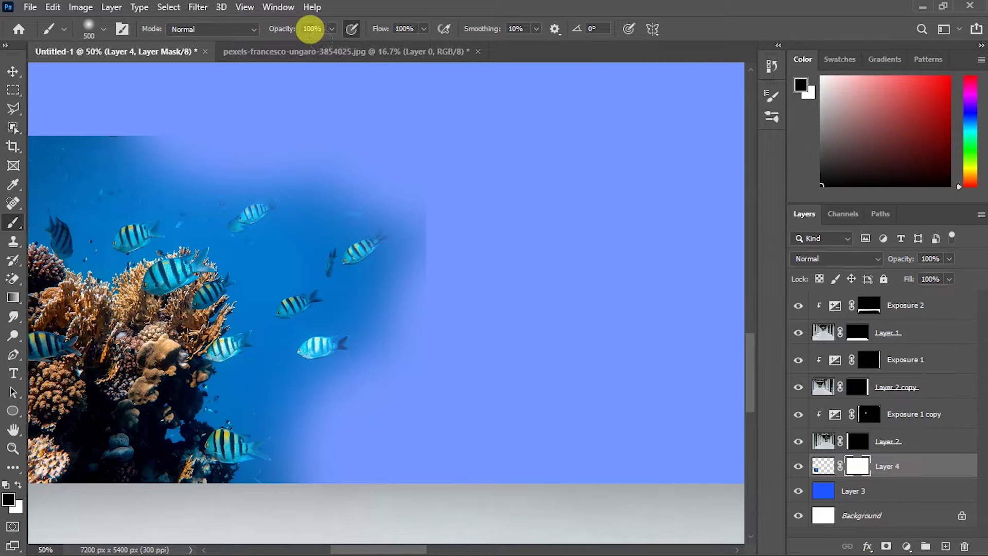
key(ctrl+minus)
key(bracketright)
key(bracketright)
key(bracketright)
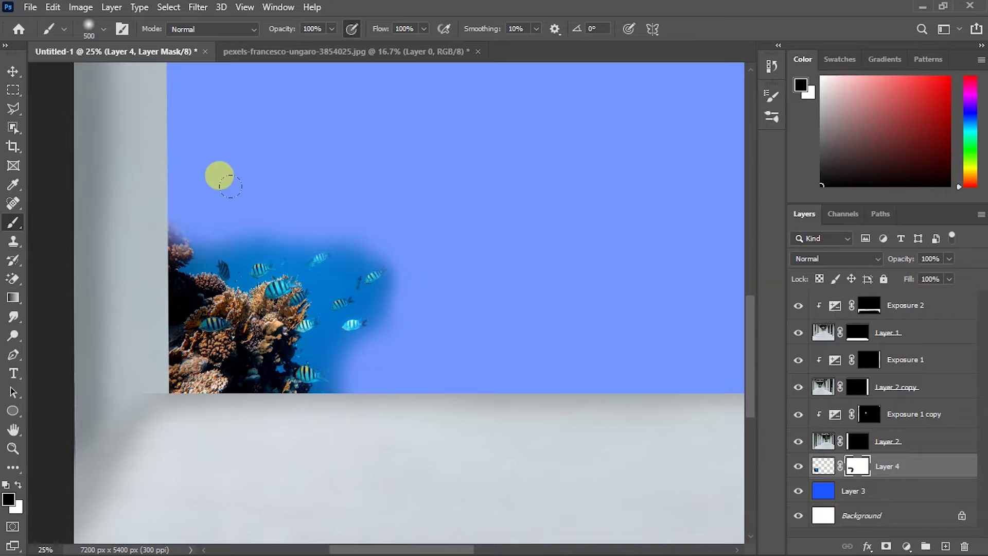
Step: Raise the blue backdrop's opacity slightly and close the reef document without saving
click(855, 491)
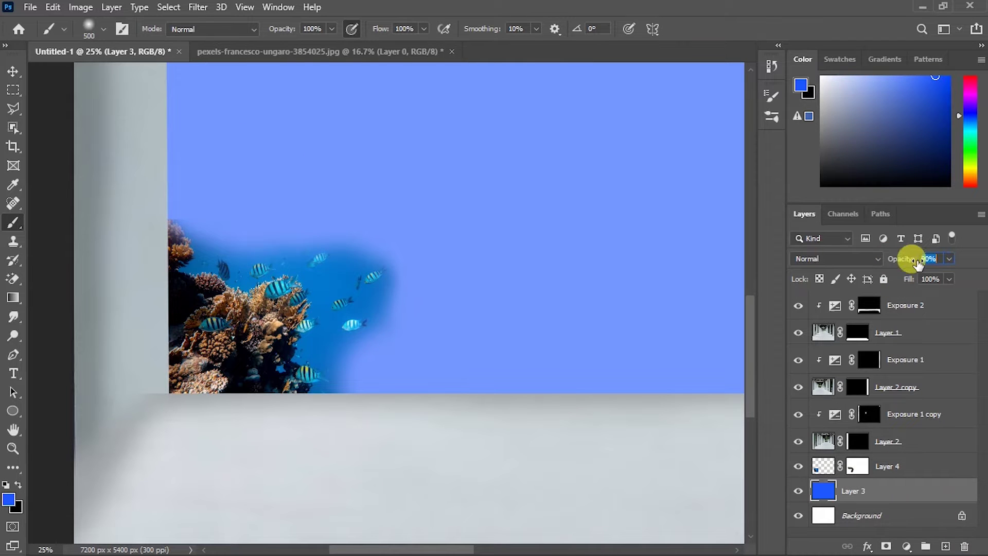
drag(903, 259, 910, 258)
key(ctrl+minus)
key(v)
click(197, 402)
click(458, 51)
click(497, 221)
key(ctrl)
Step: Bring the orange-fish reef photo in and scale it into the lower-right corner
click(324, 52)
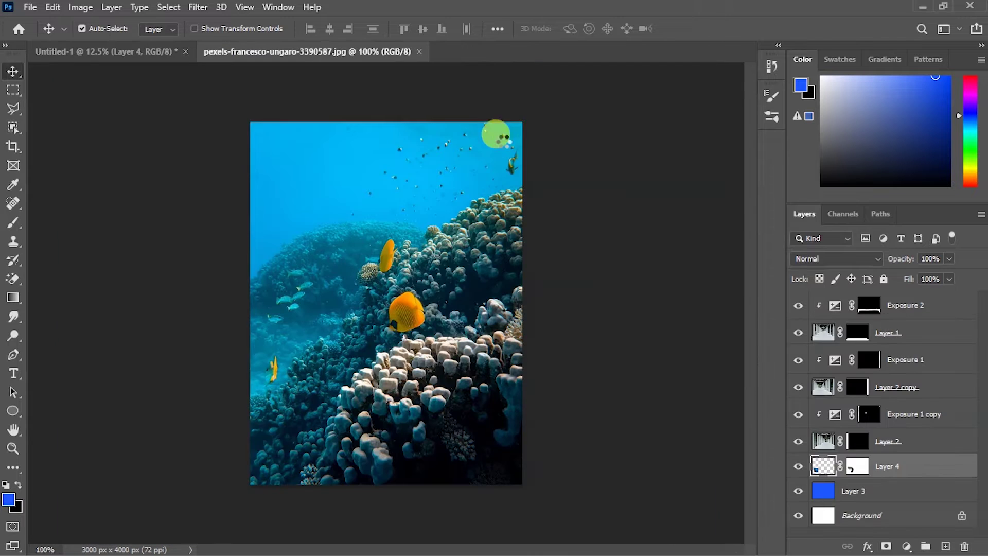
drag(404, 260, 582, 337)
key(ctrl+t)
mouse_move(470, 326)
mouse_down()
mouse_move(548, 408)
mouse_move(569, 409)
mouse_up()
key(Return)
key(ctrl+t)
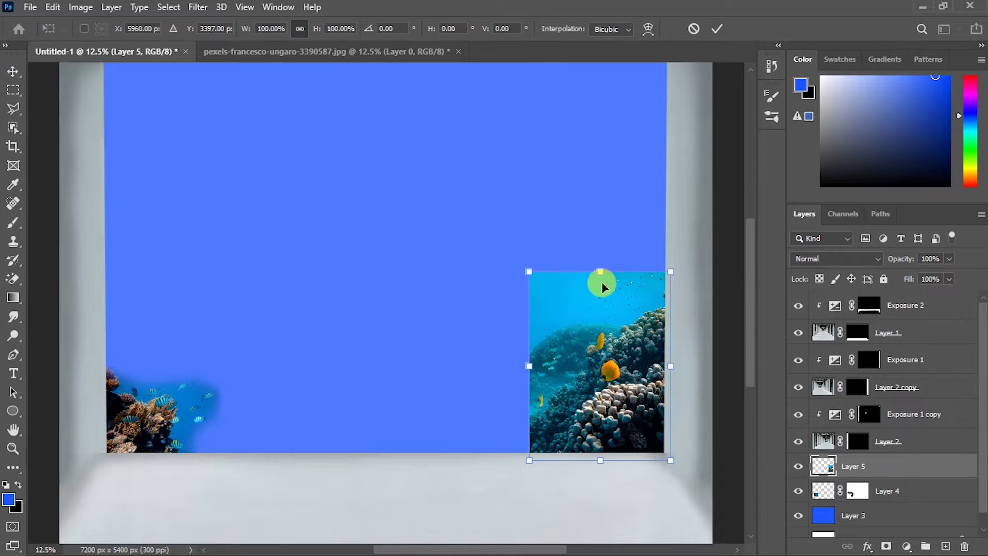
drag(529, 271, 543, 291)
key(Return)
Step: Add a mask to the second reef layer with the Brush ready, then open the file picker
click(886, 546)
key(b)
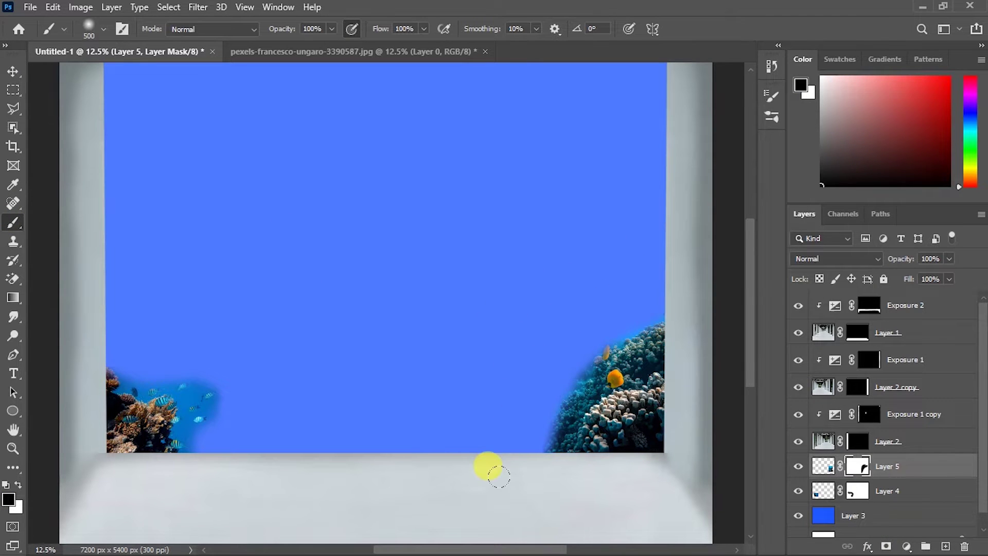
key(ctrl+o)
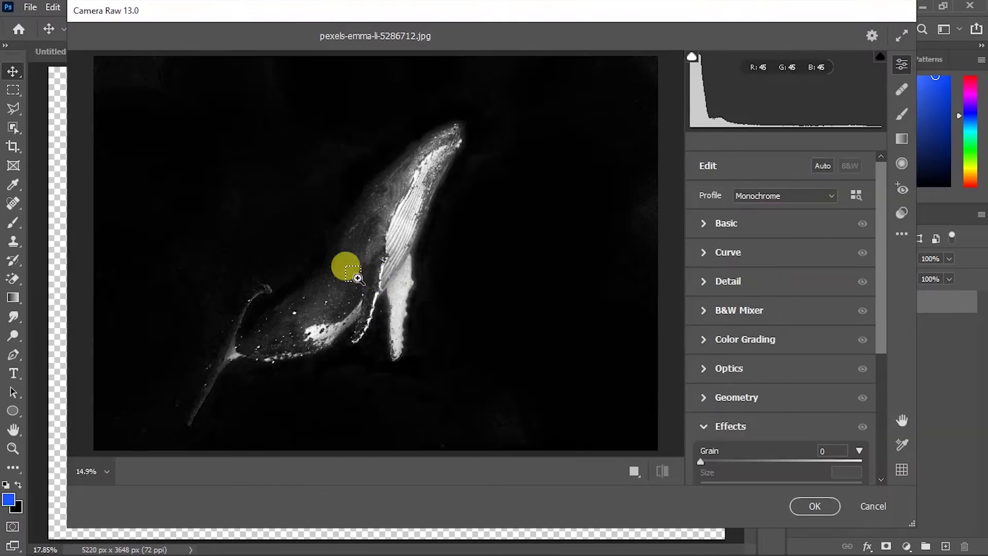
Step: In Camera Raw, raise the whale photo's Noise Reduction and apply it
click(346, 266)
click(726, 281)
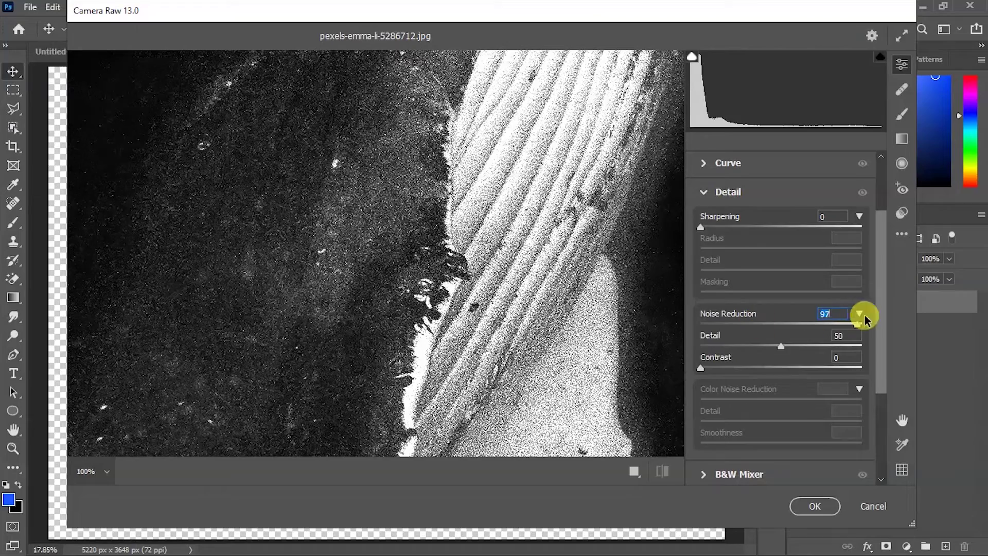
drag(779, 350, 622, 350)
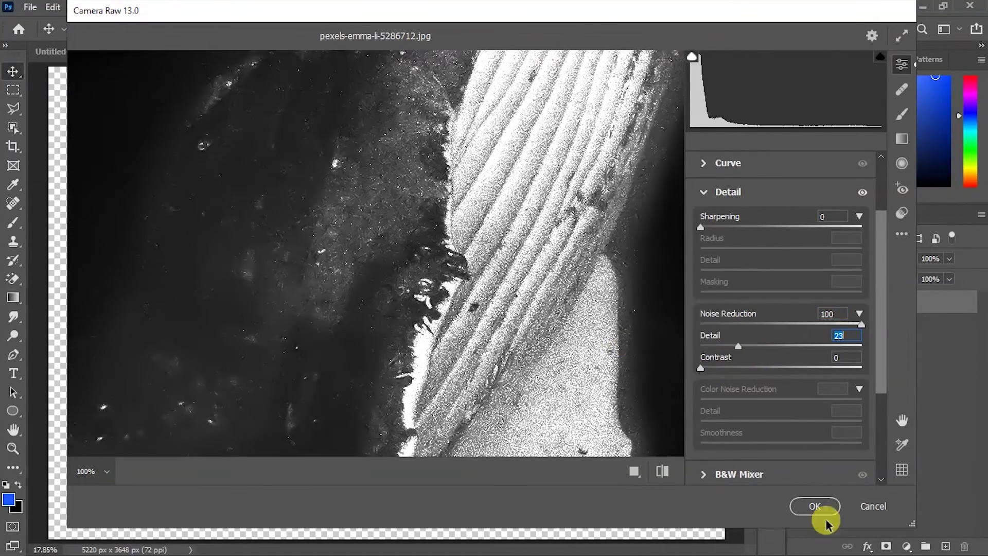
click(825, 519)
Step: Drag the whale into the composite, scaled down in the upper middle of the window
drag(404, 294, 346, 200)
key(ctrl+t)
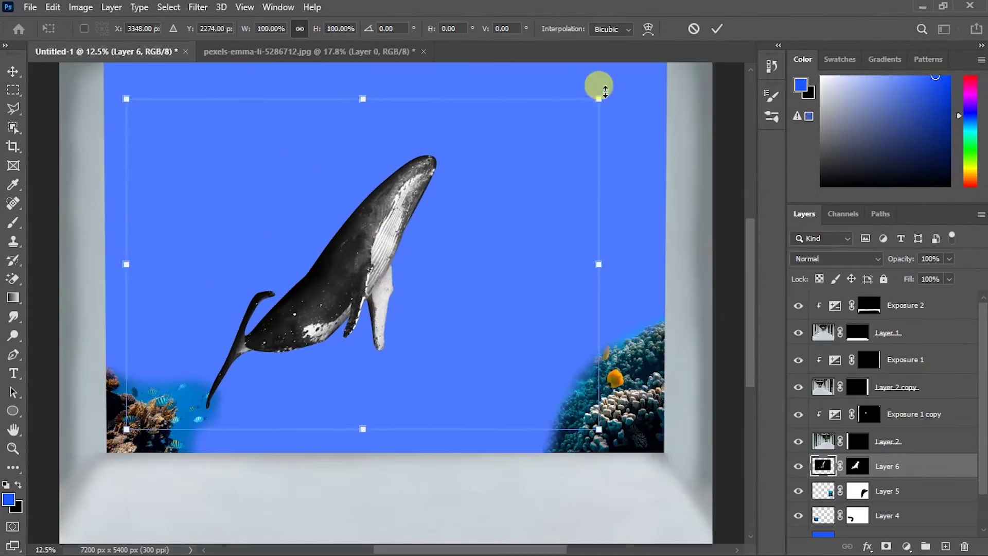
drag(596, 84, 524, 152)
drag(399, 344, 576, 258)
drag(695, 342, 666, 335)
key(Return)
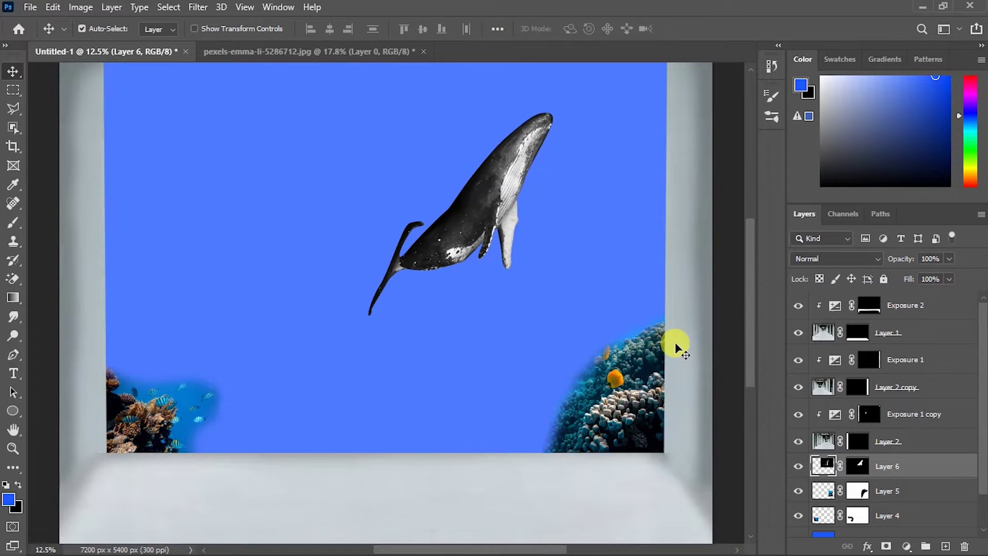
Step: Tint the whale's highlights blue with Camera Raw Color Grading, close the whale photo, then open the file picker
click(198, 7)
click(258, 114)
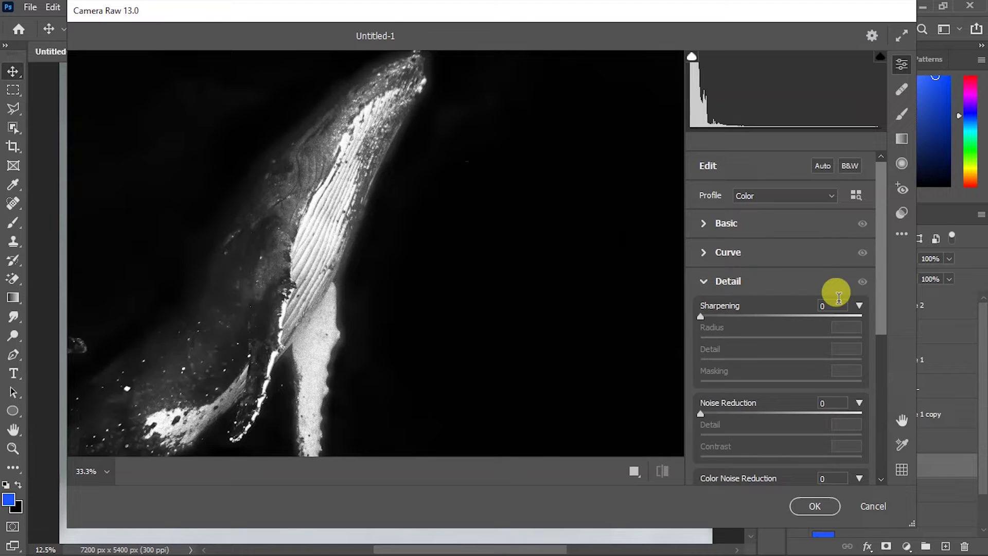
click(739, 334)
drag(826, 387, 820, 384)
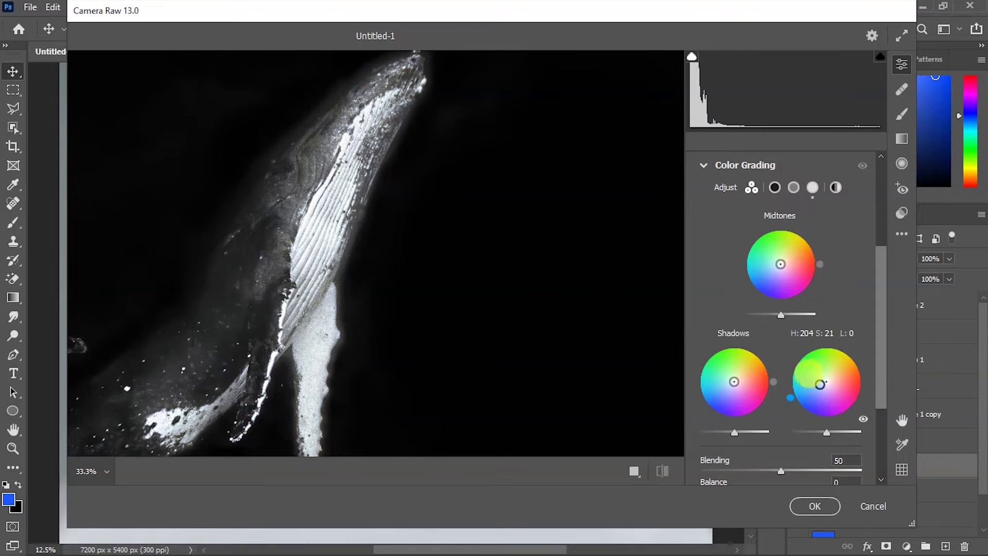
click(815, 505)
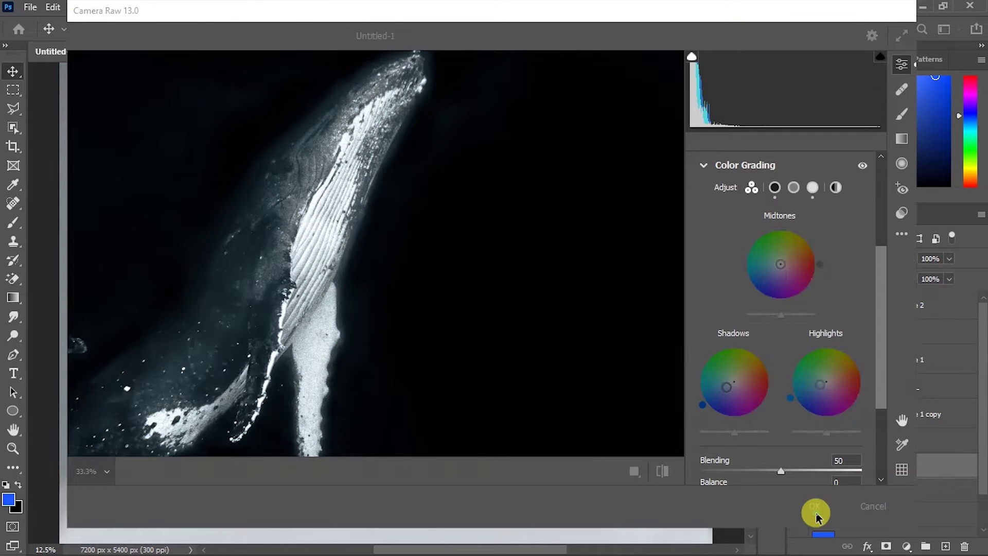
click(423, 51)
key(ctrl+o)
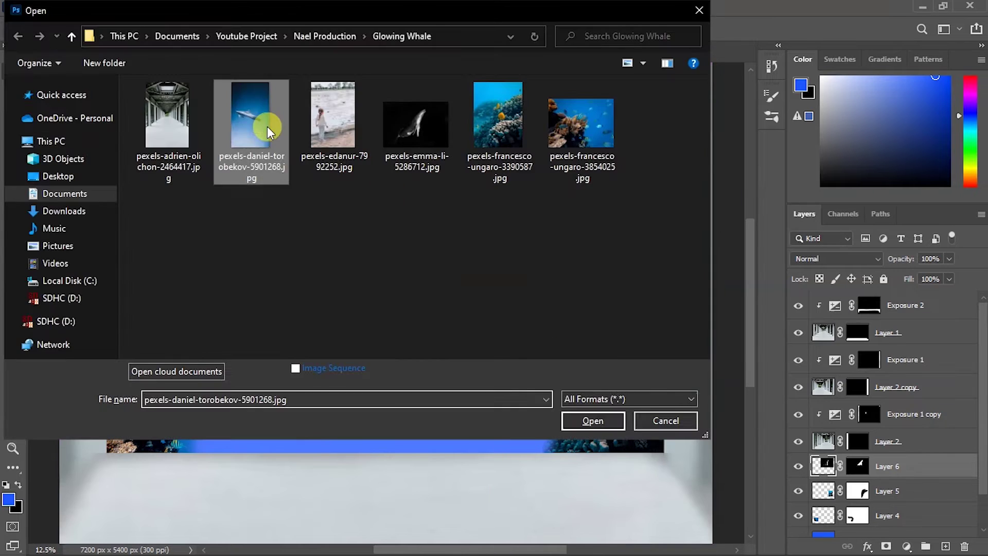
Step: Open the dolphin photo and place the enlarged cut-out dolphin in the composite
double_click(261, 121)
scroll(453, 344, up, 3)
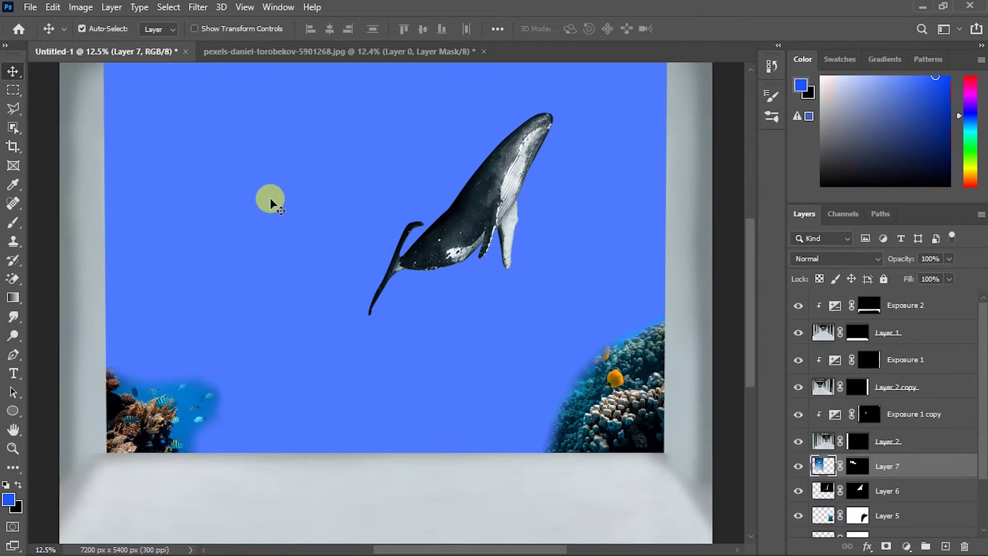
drag(371, 316, 386, 309)
key(ctrl+t)
drag(592, 295, 614, 310)
mouse_move(391, 308)
mouse_down()
mouse_move(353, 261)
mouse_move(408, 293)
mouse_up()
key(Return)
Step: Put the whale layer in front of the dolphin and reposition both animals
drag(502, 194, 488, 207)
drag(854, 493, 853, 463)
drag(474, 231, 453, 247)
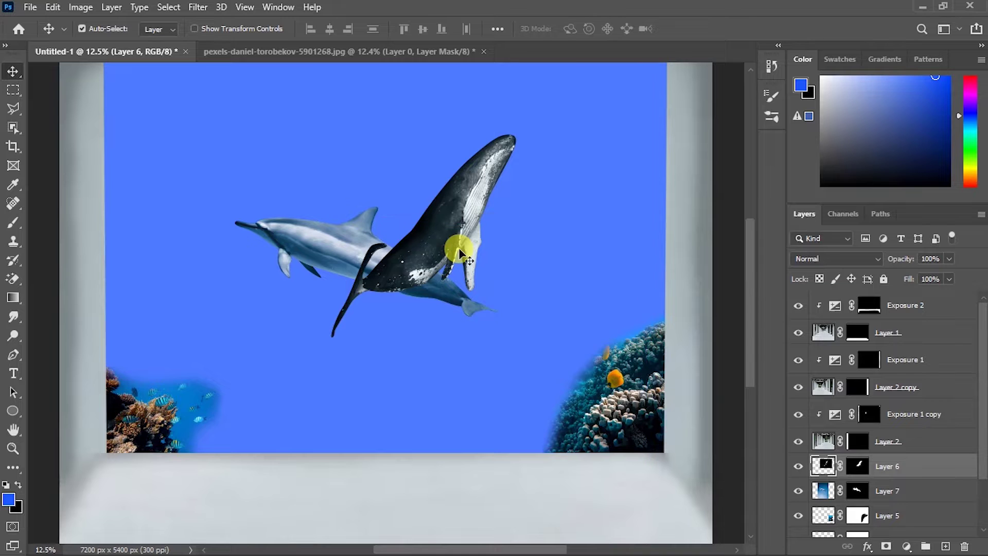
drag(308, 227, 294, 249)
drag(425, 242, 437, 211)
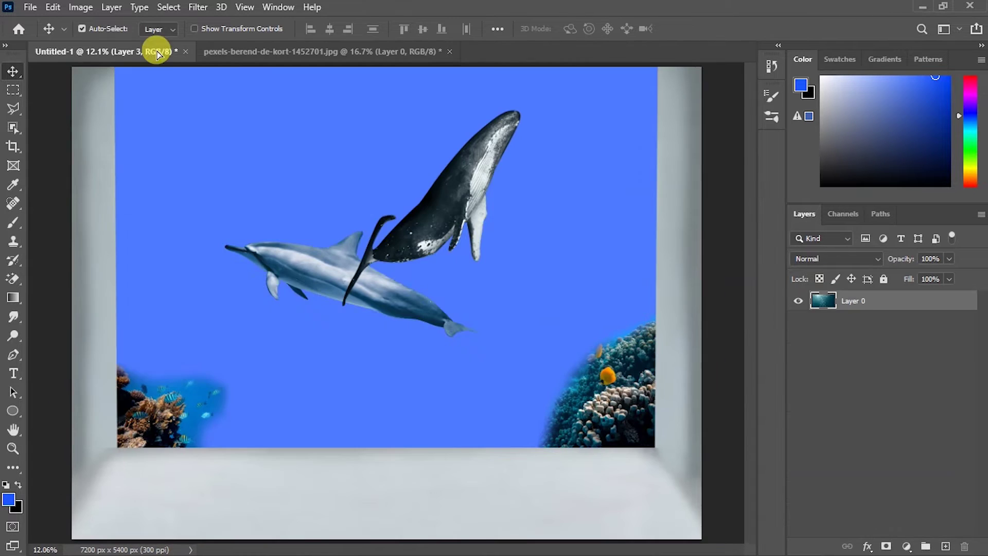
Step: Place the sunlit underwater photo over the window, enlarged, in Lighten blend mode
drag(159, 49, 282, 289)
key(ctrl+t)
drag(352, 168, 476, 128)
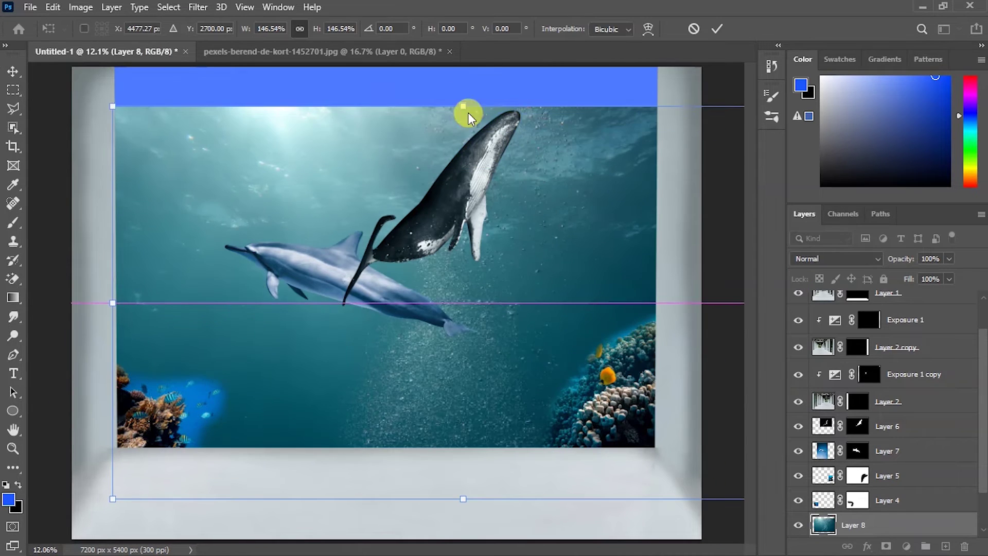
drag(526, 252, 537, 256)
key(Return)
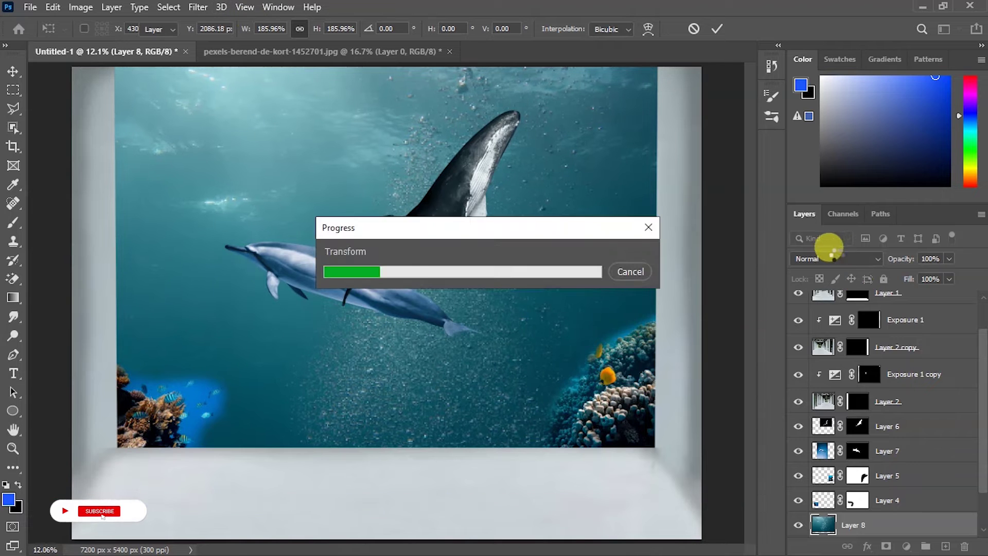
click(836, 258)
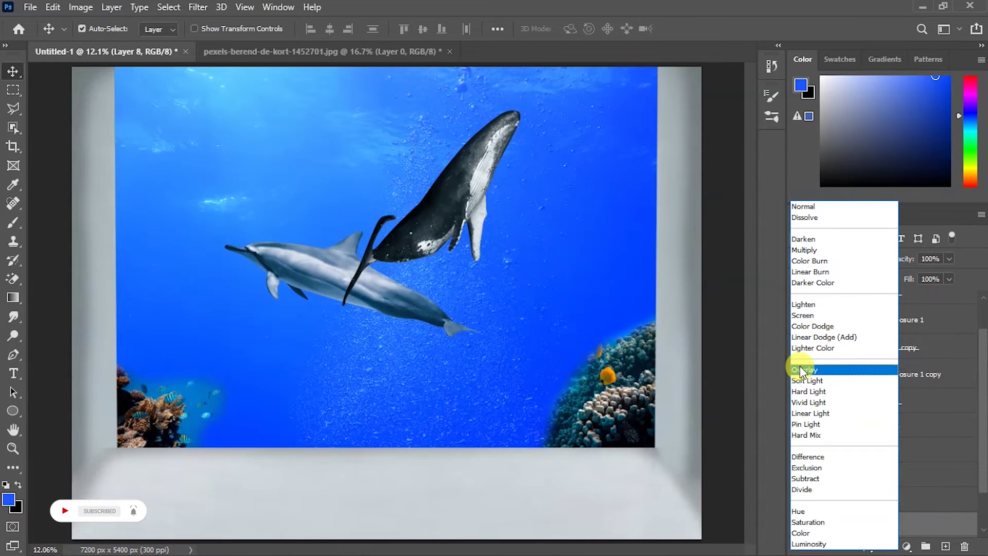
click(804, 304)
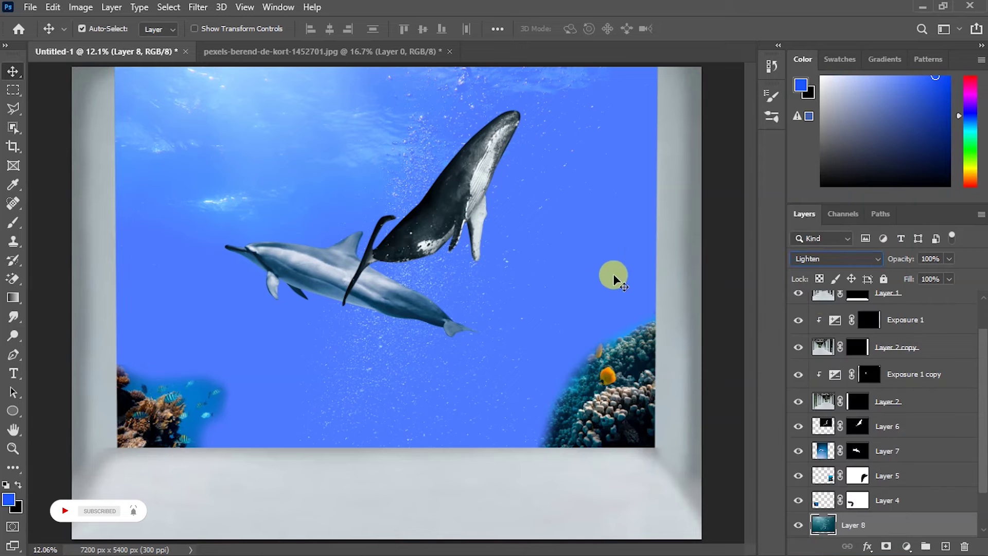
Step: Enlarge the whale slightly, move it into place, and shift the dolphin left
drag(453, 226, 453, 243)
key(ctrl+t)
drag(646, 83, 679, 67)
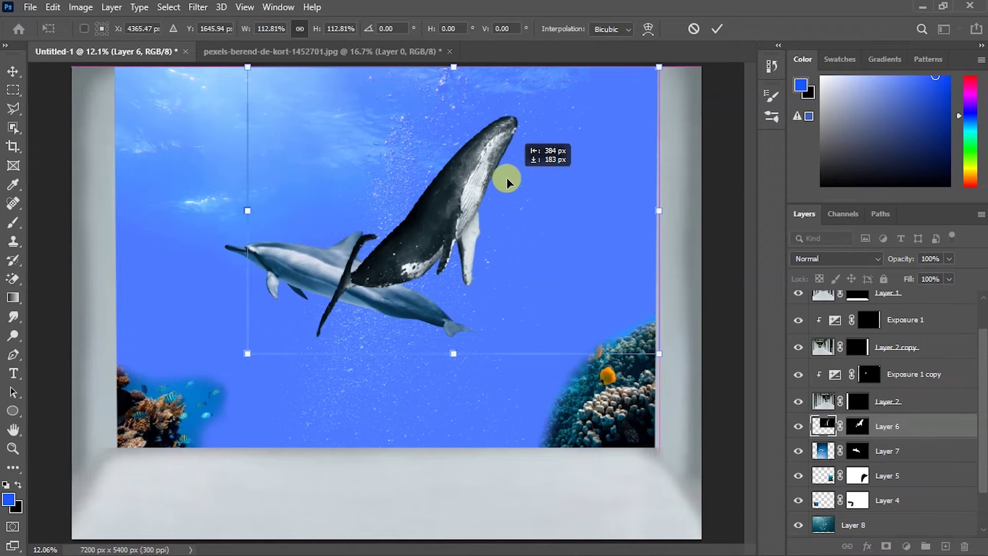
drag(507, 176, 531, 178)
key(Return)
drag(300, 288, 276, 287)
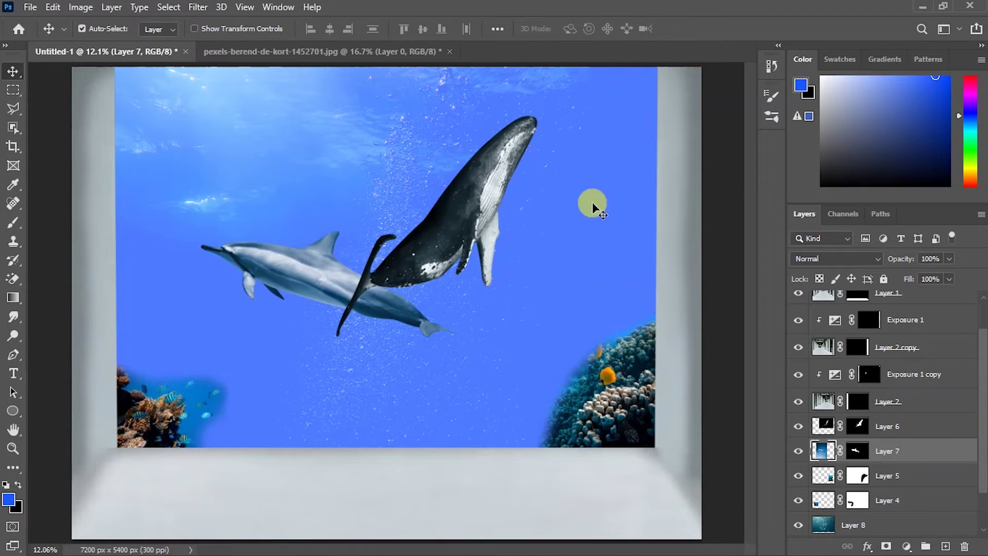
Step: Close the underwater photo without saving and open the girl's beach photo
click(449, 51)
click(497, 229)
key(ctrl+o)
double_click(409, 126)
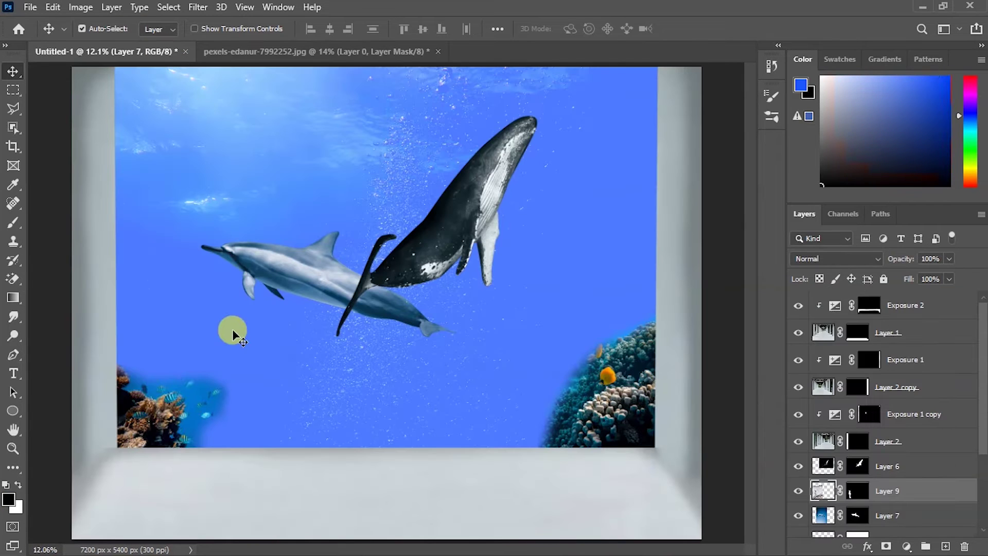
Step: Drag the girl cut-out in, bring her to the top, and shrink her onto the floor
drag(287, 320, 237, 294)
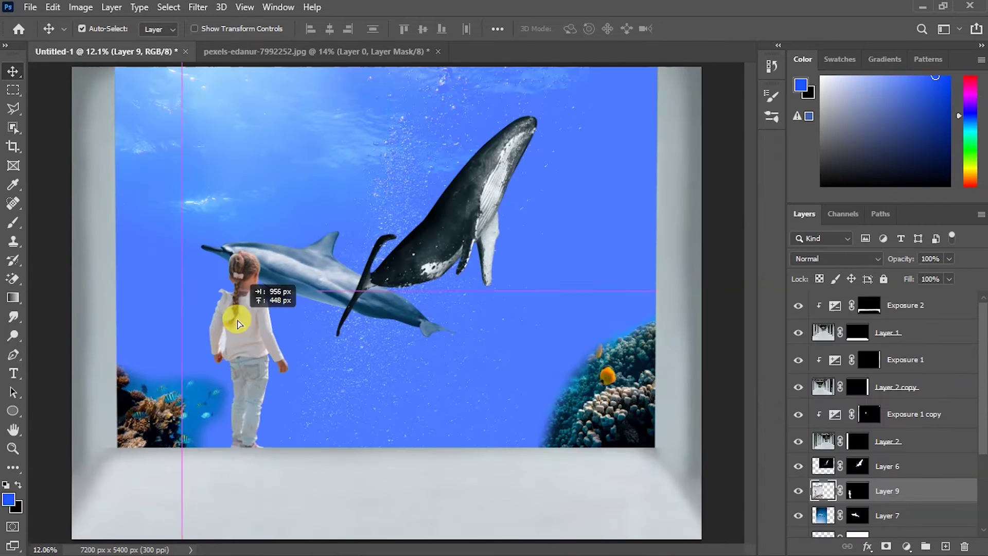
key(ctrl+shift+])
key(ctrl+t)
drag(434, 132, 348, 203)
drag(247, 391, 258, 470)
drag(421, 206, 316, 390)
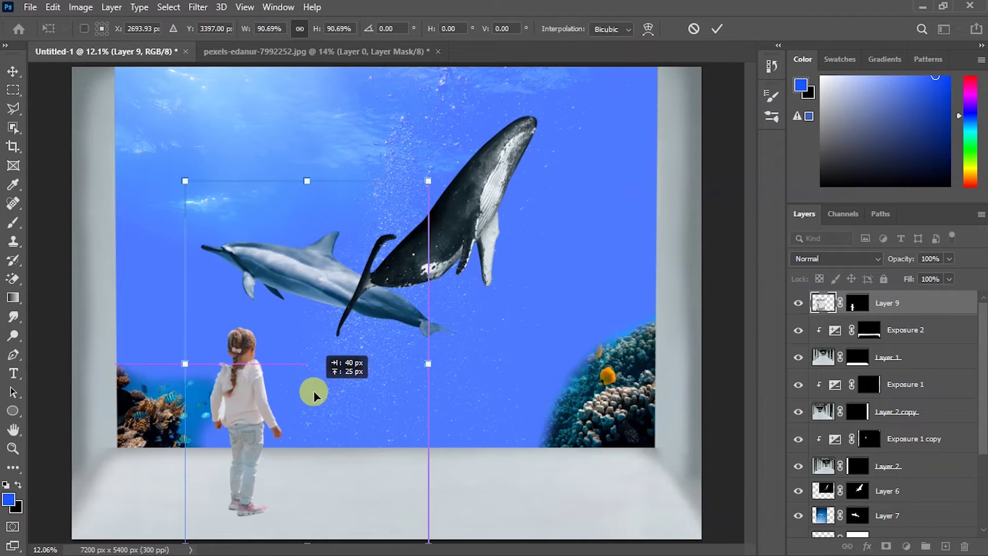
key(Return)
Step: Shift the dolphin right and move the whale up and right
drag(453, 231, 483, 217)
drag(283, 260, 321, 291)
mouse_move(494, 229)
mouse_down()
mouse_move(507, 221)
mouse_move(457, 269)
mouse_up()
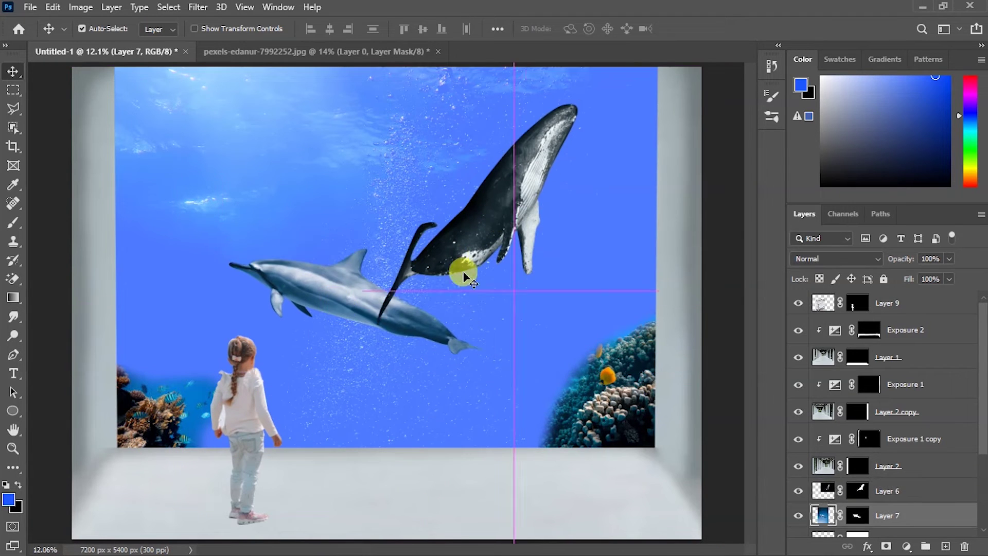
Step: Add an Exposure adjustment clipped to the girl and adjust her brightness
key(ctrl+plus)
scroll(288, 427, down, 5)
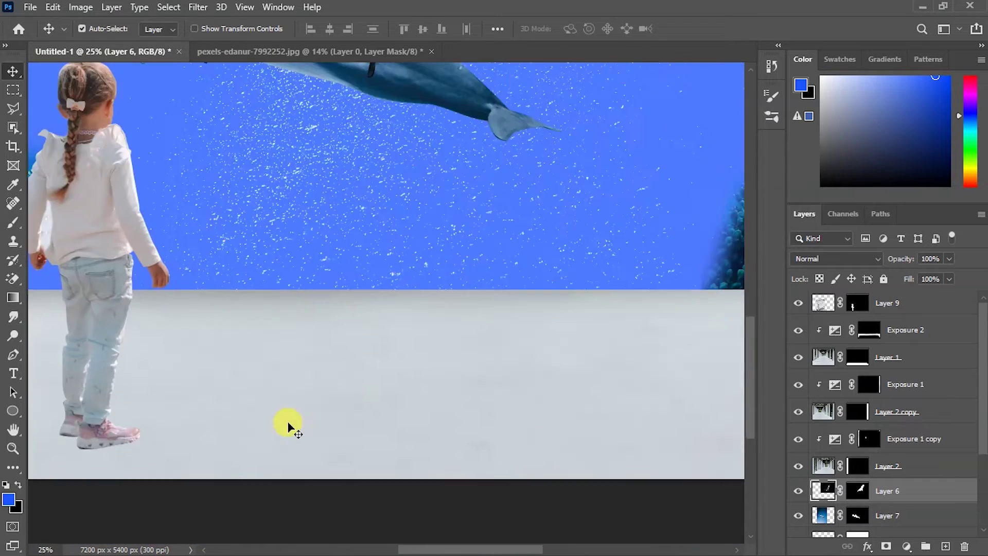
click(906, 546)
click(718, 368)
mouse_move(720, 207)
mouse_down()
mouse_move(706, 205)
mouse_move(720, 208)
mouse_up()
Step: Add a darkening Exposure adjustment below the girl and invert its mask
click(822, 110)
click(907, 374)
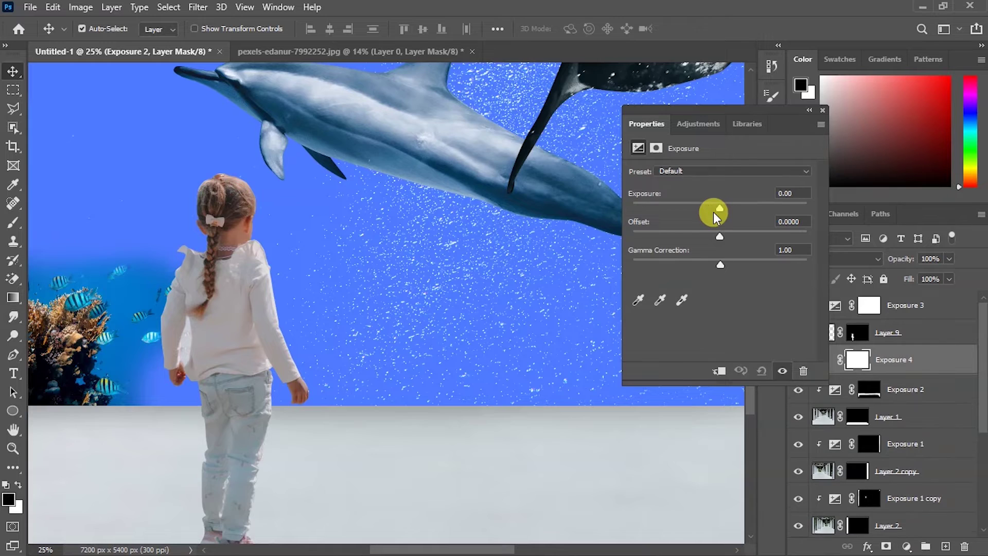
drag(713, 208, 701, 208)
key(i)
key(v)
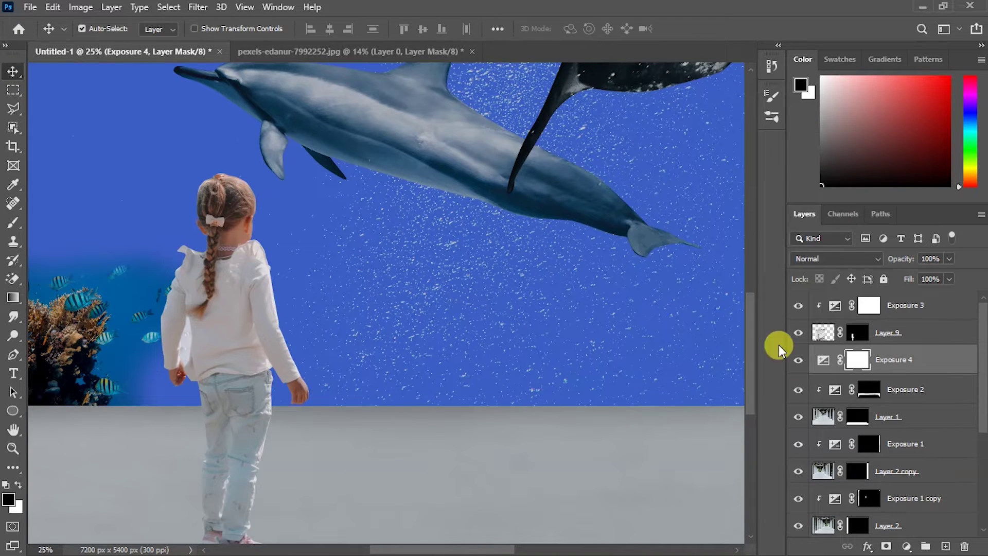
key(ctrl+i)
Step: Nudge the girl slightly with a free transform
scroll(347, 470, down, 4)
key(ctrl+t)
drag(446, 306, 452, 309)
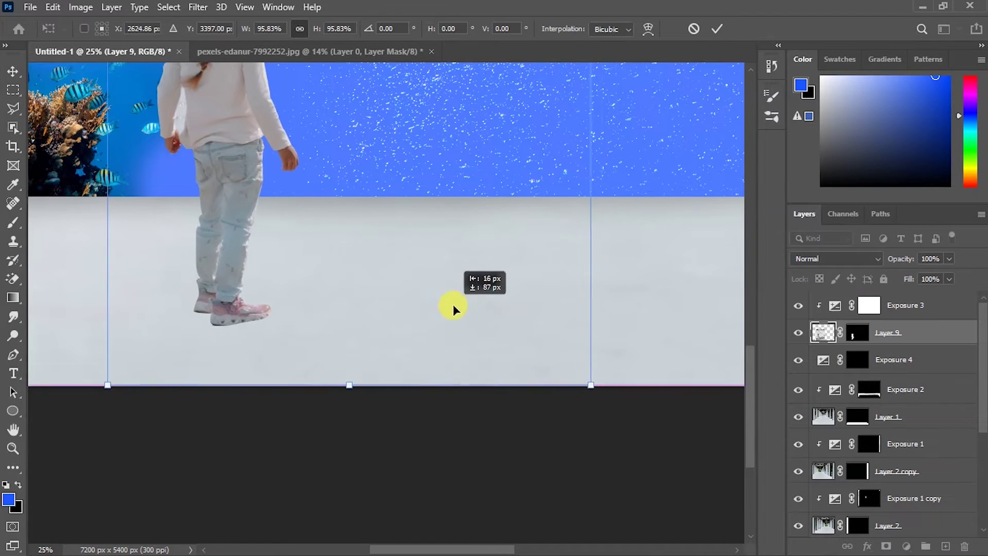
click(386, 419)
Step: Paint white on the exposure mask with a soft brush behind the girl's feet
click(856, 359)
key(b)
key(d)
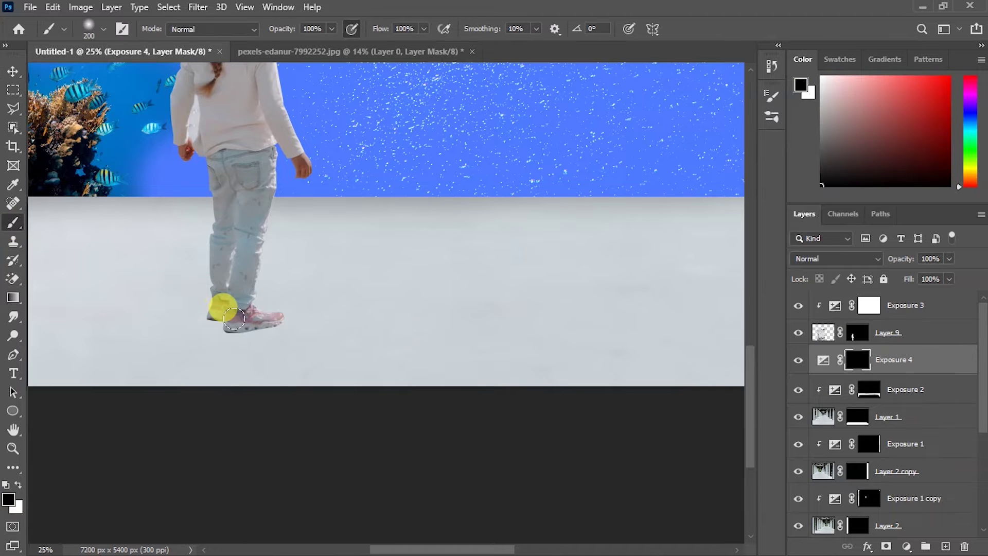
mouse_move(217, 319)
mouse_down()
mouse_move(132, 463)
mouse_move(240, 334)
mouse_move(236, 355)
mouse_move(194, 377)
mouse_up()
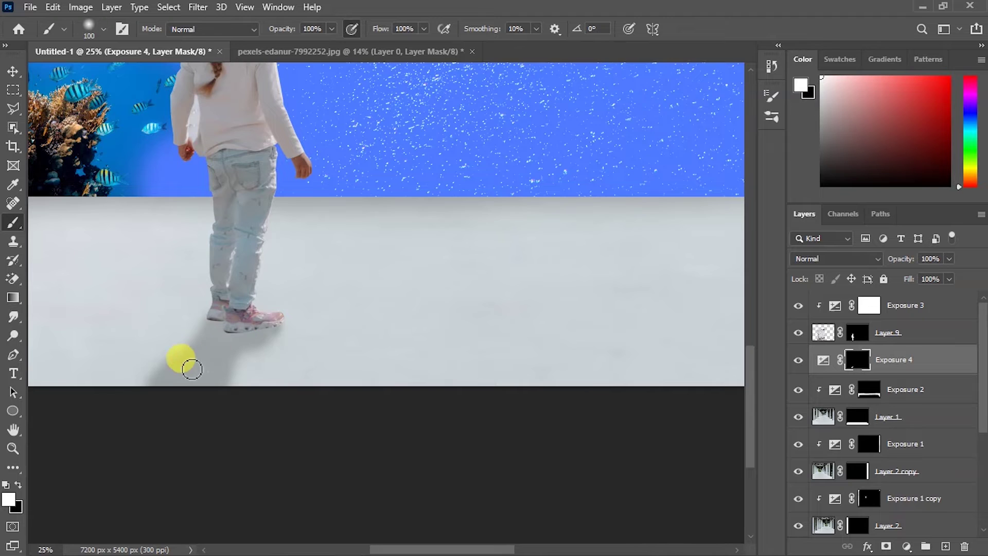
key(ctrl+minus)
Step: Lower the shadow's Exposure to -2.11, then select the floor layer with the Move tool
double_click(823, 359)
drag(697, 203, 693, 209)
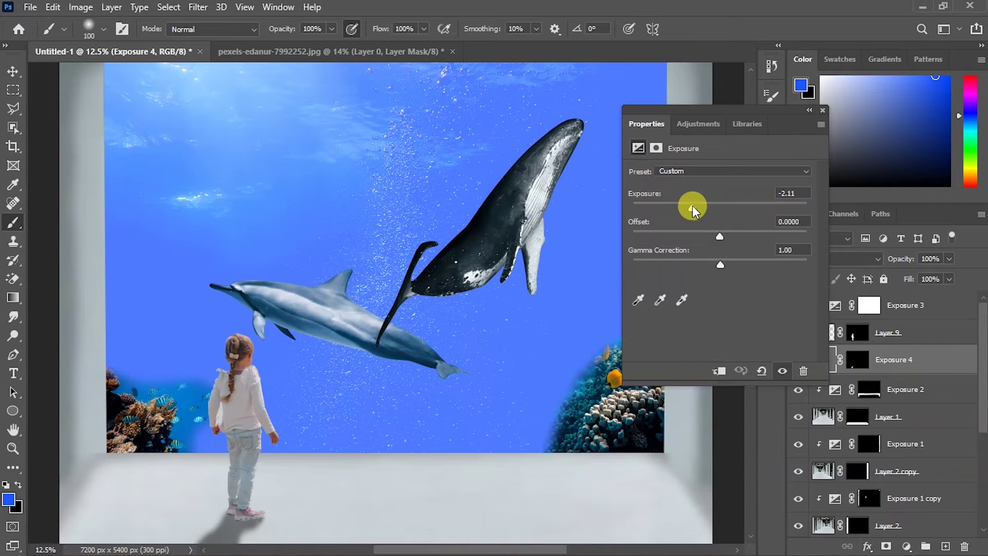
click(821, 115)
click(13, 71)
click(512, 489)
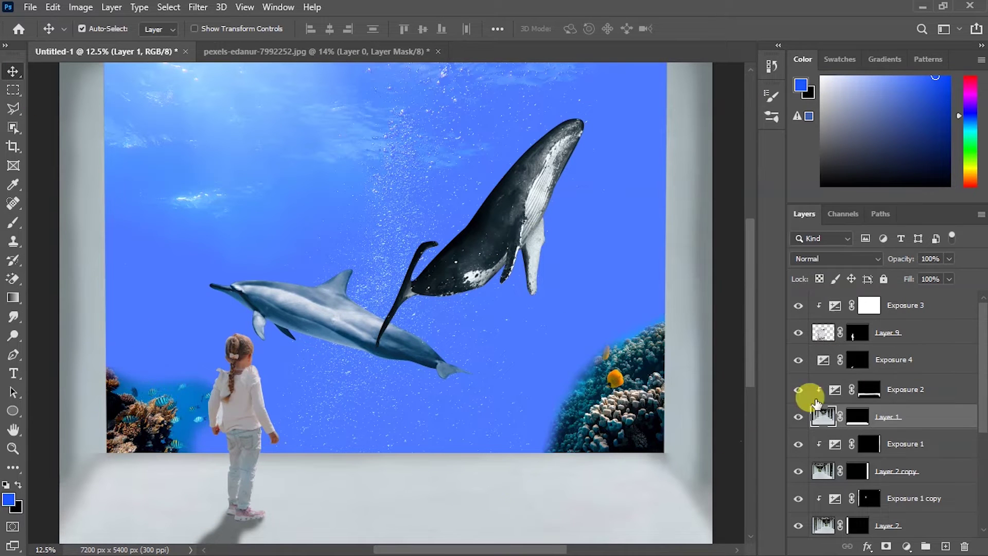
Step: Lower Exposure 2 and add a clipped Exposure 5 to darken the floor
double_click(836, 389)
mouse_move(702, 208)
mouse_down()
mouse_move(691, 208)
mouse_move(702, 208)
mouse_up()
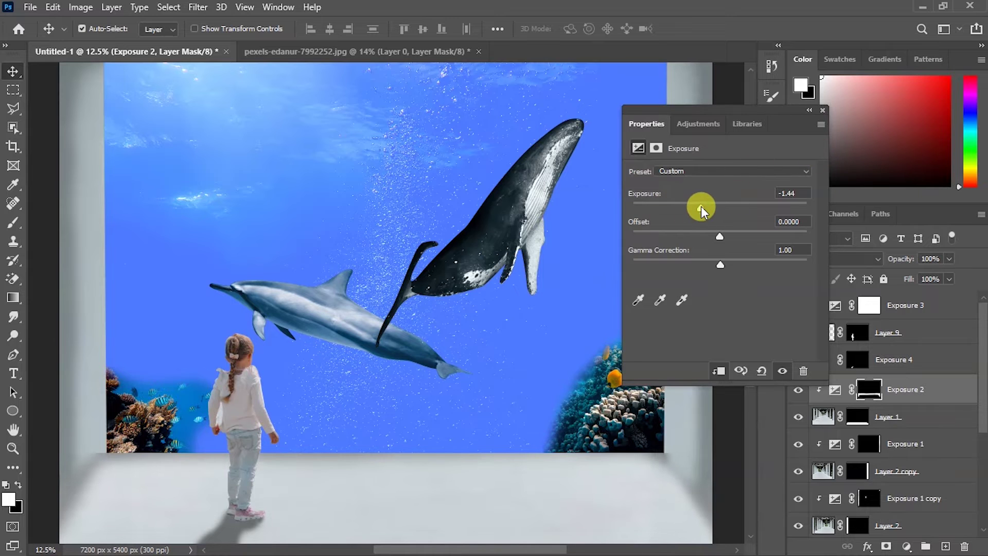
click(822, 110)
click(907, 546)
click(896, 366)
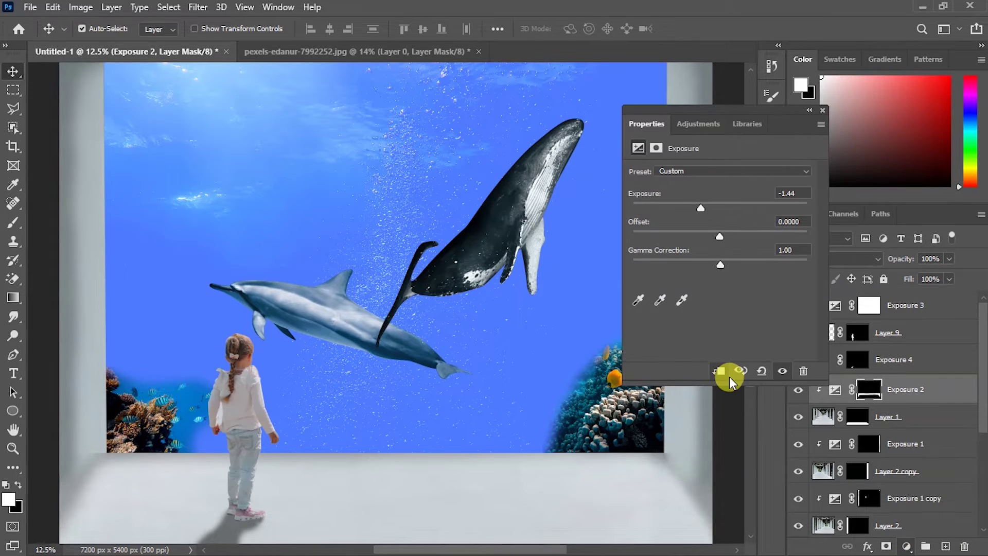
drag(719, 207, 709, 207)
click(822, 109)
Step: Add a clipped Hue/Saturation layer colorized at hue 211 to tint the floor blue
click(836, 390)
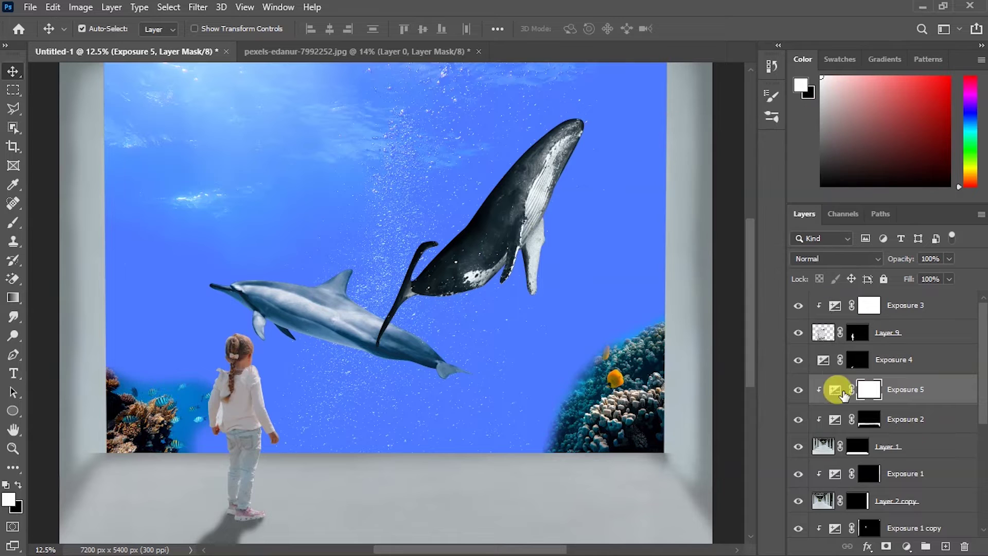
click(907, 545)
click(921, 405)
click(706, 303)
drag(633, 227, 812, 246)
mouse_move(680, 256)
mouse_down()
mouse_move(713, 255)
mouse_move(704, 283)
mouse_up()
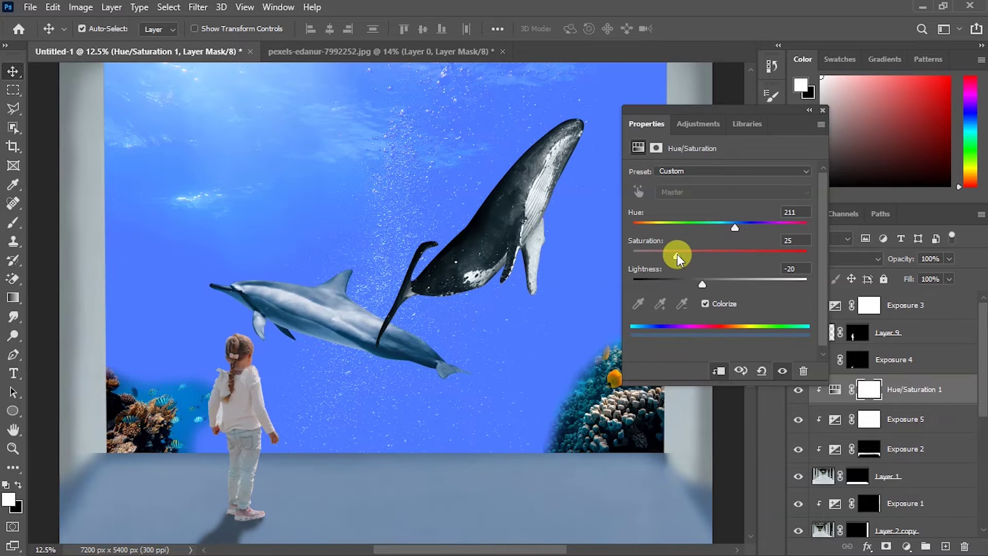
click(822, 110)
Step: Duplicate the blue tint adjustment and clip the copies onto both wall layers
key(ctrl+j)
mouse_move(927, 393)
mouse_down()
mouse_move(934, 510)
mouse_move(901, 396)
mouse_move(898, 412)
mouse_up()
key(ctrl+alt+g)
key(ctrl+j)
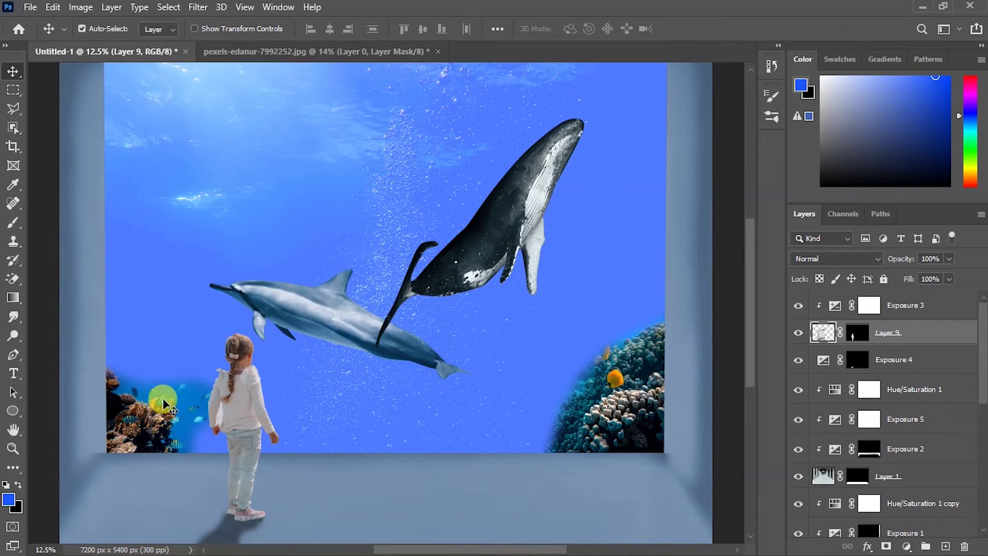
Step: Trace the gap between the girl's arm and body with the Pen and load it as a selection
scroll(210, 433, up, 1)
scroll(209, 433, up, 3)
scroll(530, 404, up, 1)
key(ctrl+plus)
key(ctrl+plus)
click(13, 355)
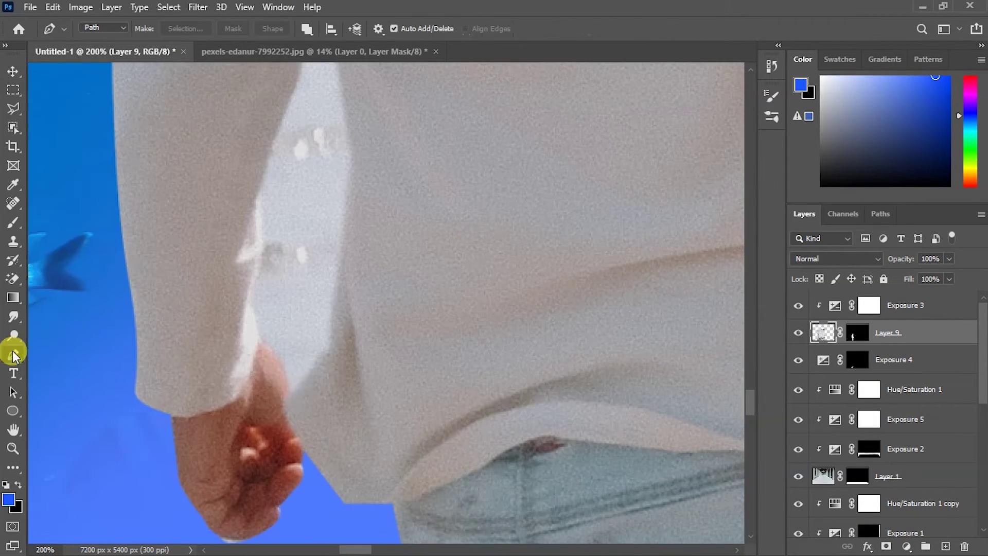
scroll(263, 237, up, 3)
click(268, 289)
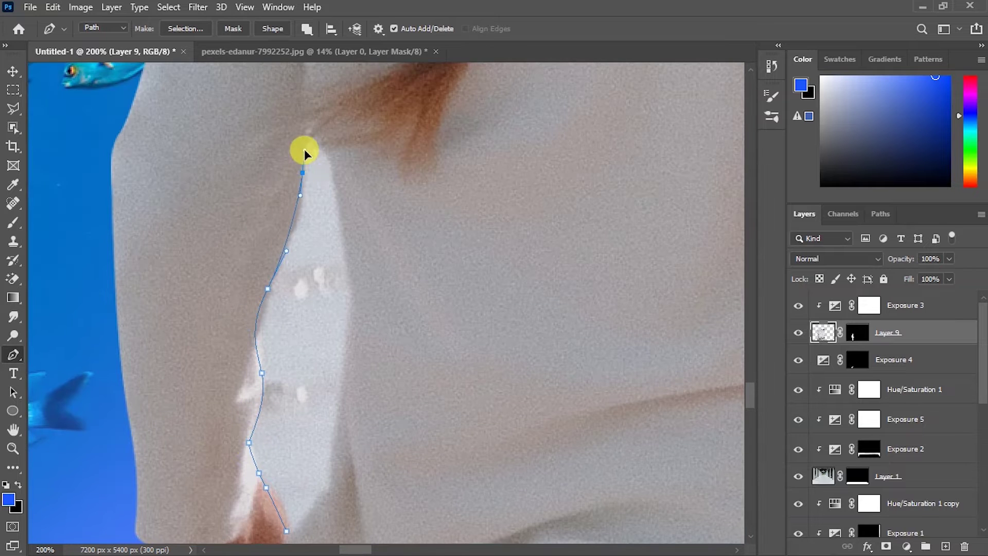
click(333, 484)
scroll(308, 361, down, 4)
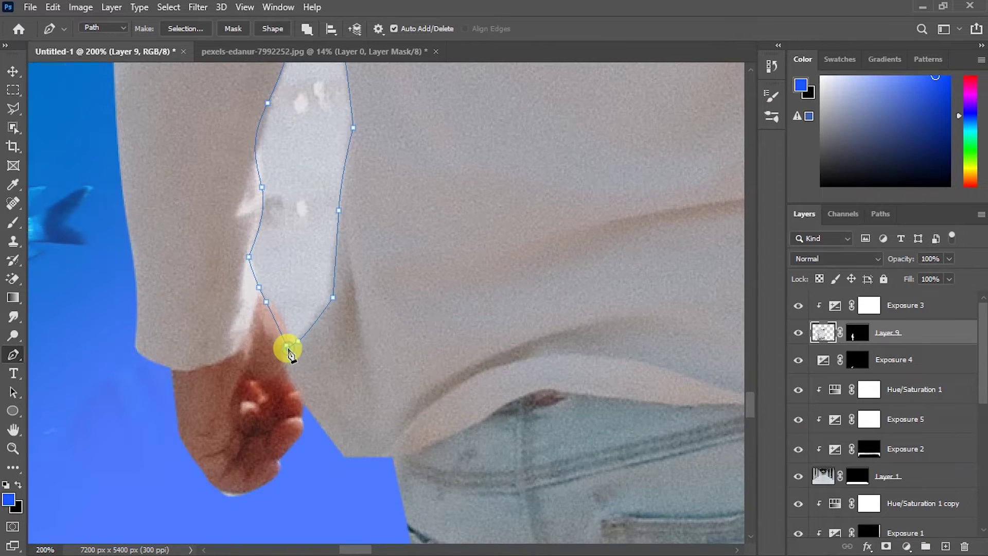
key(ctrl+Return)
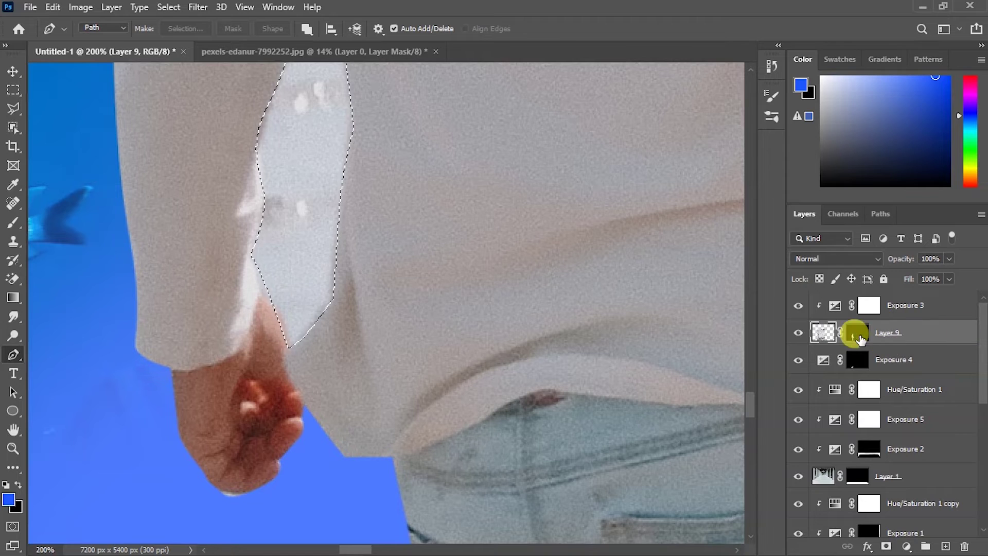
Step: Paint black on Layer 9's mask to hide the gap, then reselect the girl's image
click(857, 333)
key(b)
drag(258, 347, 308, 77)
scroll(234, 263, up, 5)
key(ctrl+0)
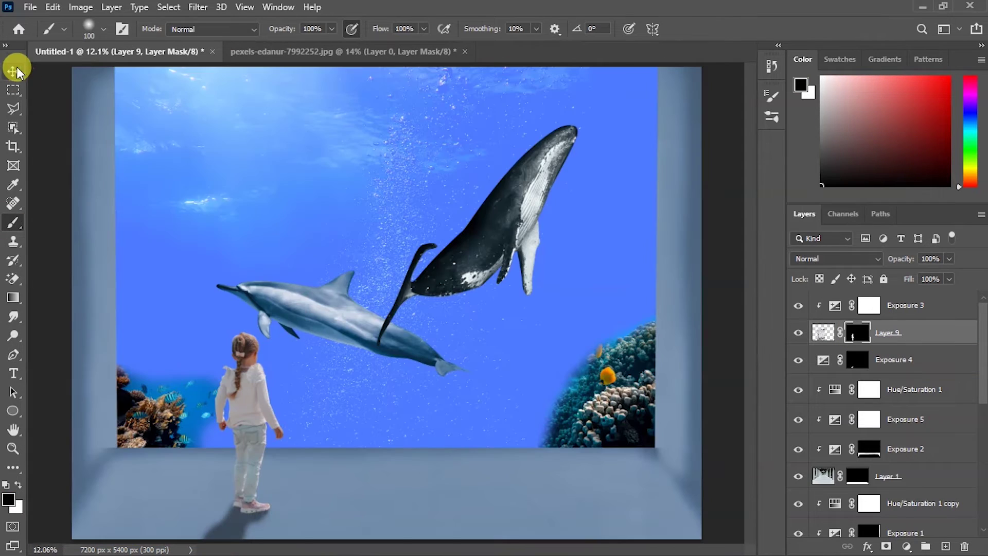
click(13, 71)
click(823, 333)
click(197, 7)
Step: In the Camera Raw Filter, push the shadow and highlight Color Grading wheels toward blue
click(242, 113)
click(247, 287)
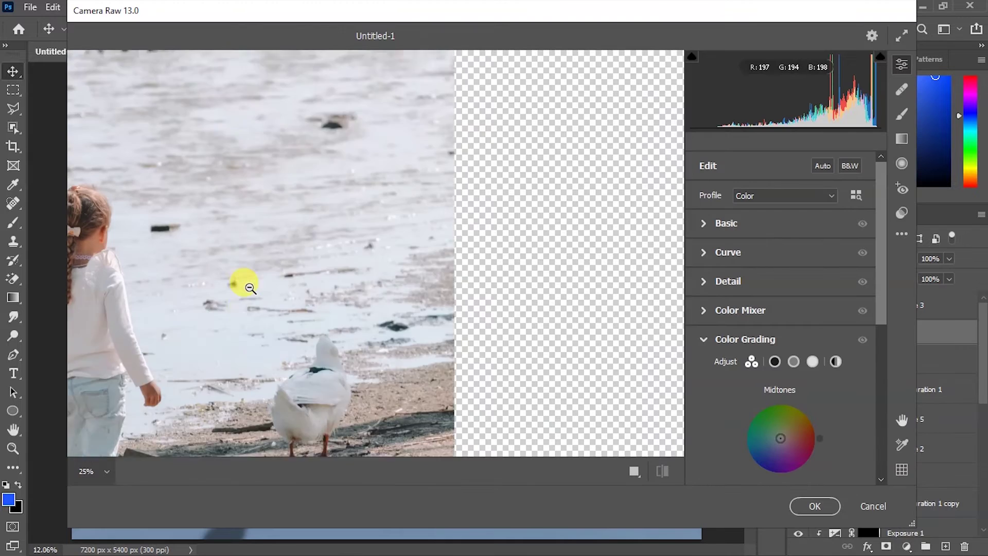
scroll(717, 336, down, 5)
drag(716, 336, 727, 333)
drag(826, 323, 832, 319)
click(830, 375)
click(736, 375)
mouse_move(847, 402)
mouse_down()
mouse_move(870, 412)
mouse_move(871, 428)
mouse_up()
drag(728, 338, 722, 349)
drag(857, 305, 824, 333)
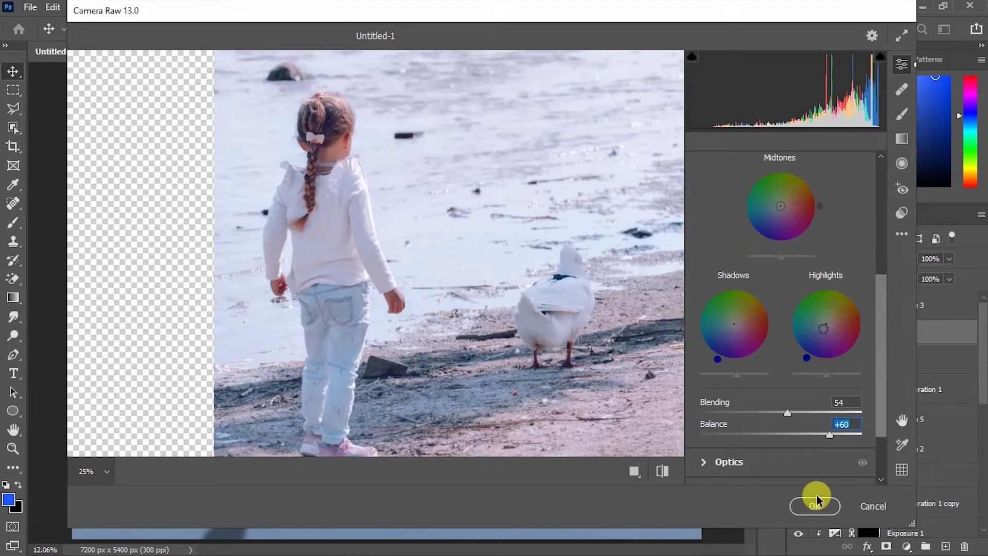
Step: Set the girl's Exposure to -0.50 and Contrast to +40 in the Basic panel
scroll(817, 479, up, 10)
click(703, 223)
click(782, 401)
drag(782, 401, 790, 379)
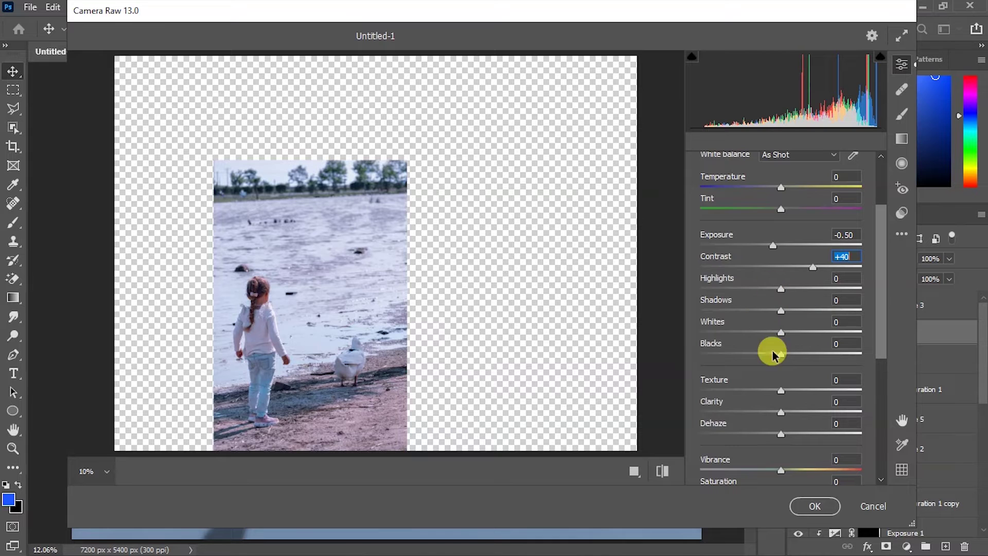
drag(782, 412, 788, 413)
scroll(788, 413, down, 5)
drag(781, 327, 791, 318)
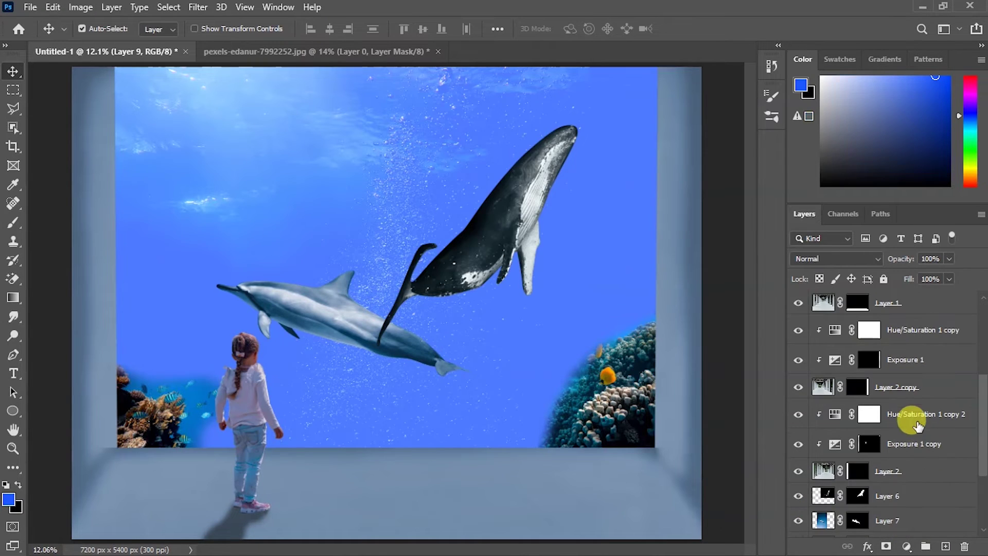
Step: Raise an exposure adjustment and place clipped copies of it higher in the layer stack
drag(720, 208, 734, 208)
drag(869, 414, 901, 329)
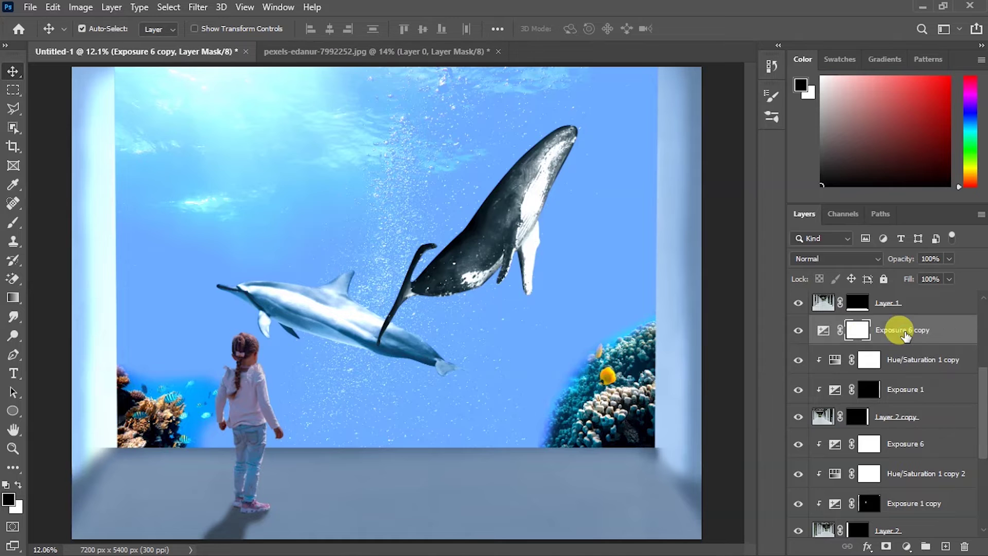
alt+click(875, 344)
drag(875, 432, 910, 385)
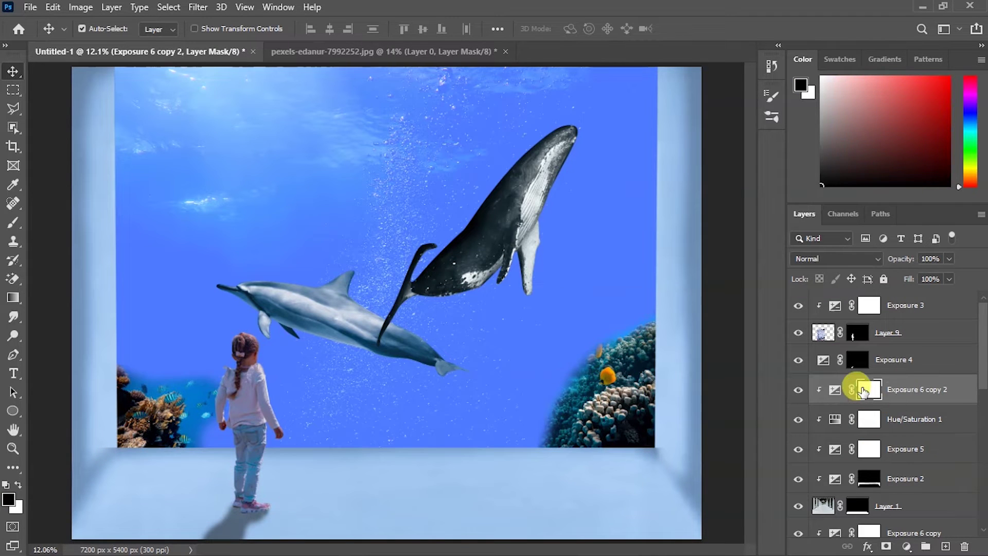
Step: Paint black on the exposure mask to remove brightening from the floor and left wall
key(b)
key(d)
key(ctrl+minus)
mouse_move(387, 471)
mouse_down()
mouse_move(624, 441)
mouse_move(122, 357)
mouse_move(561, 324)
mouse_move(459, 320)
mouse_move(503, 464)
mouse_move(40, 467)
mouse_up()
drag(181, 354, 148, 386)
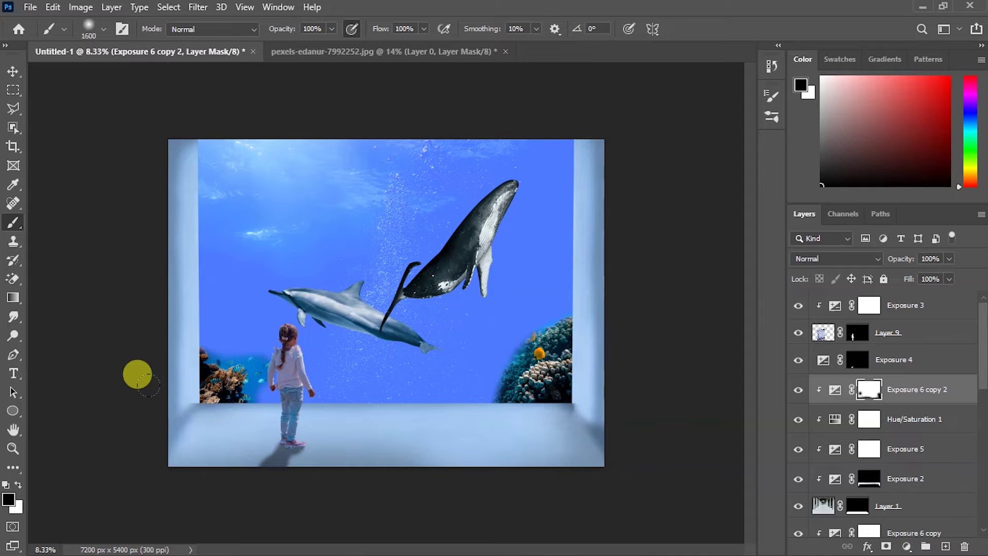
Step: Invert the Exposure 6 copy mask and brush white over the right wall
key(v)
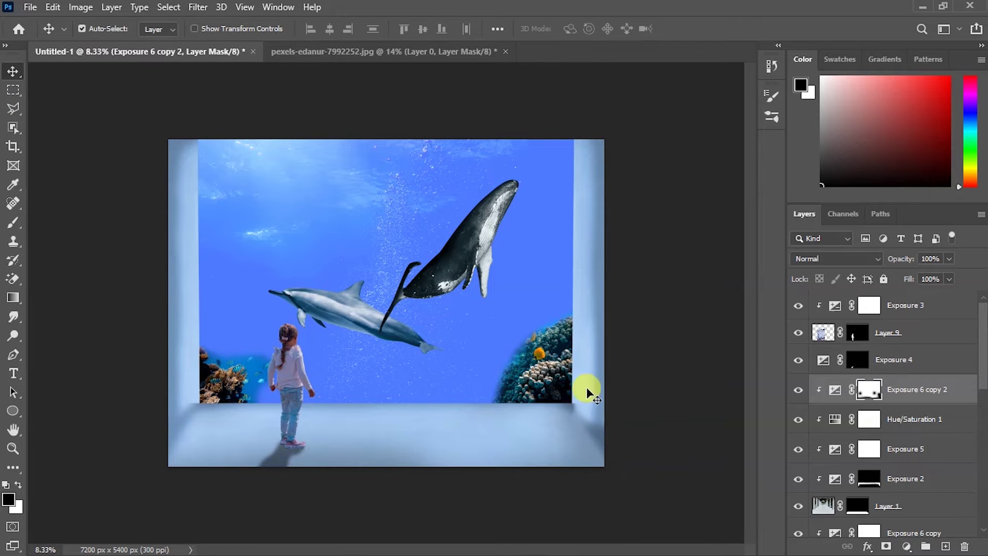
scroll(850, 463, down, 3)
scroll(846, 360, down, 3)
click(863, 344)
key(ctrl+i)
key(b)
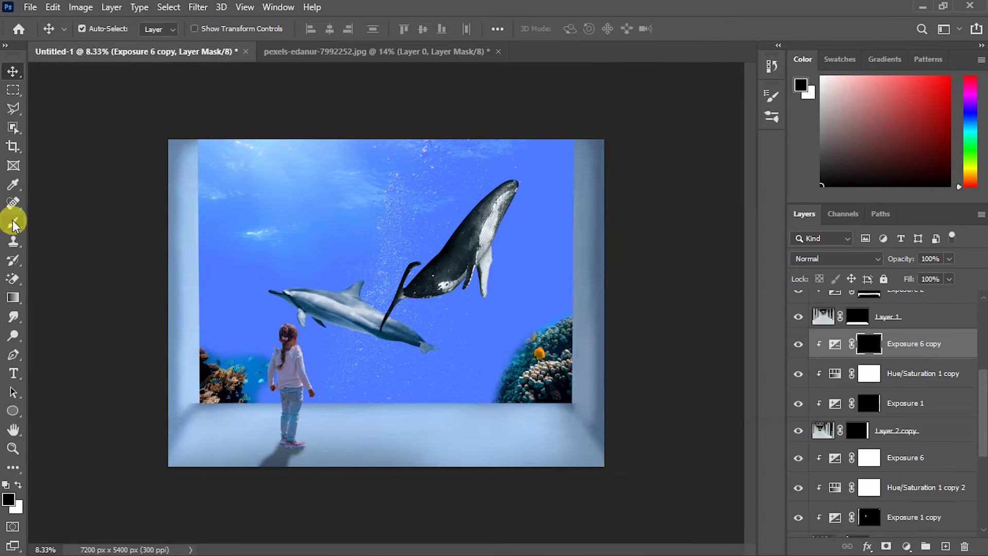
drag(498, 246, 469, 302)
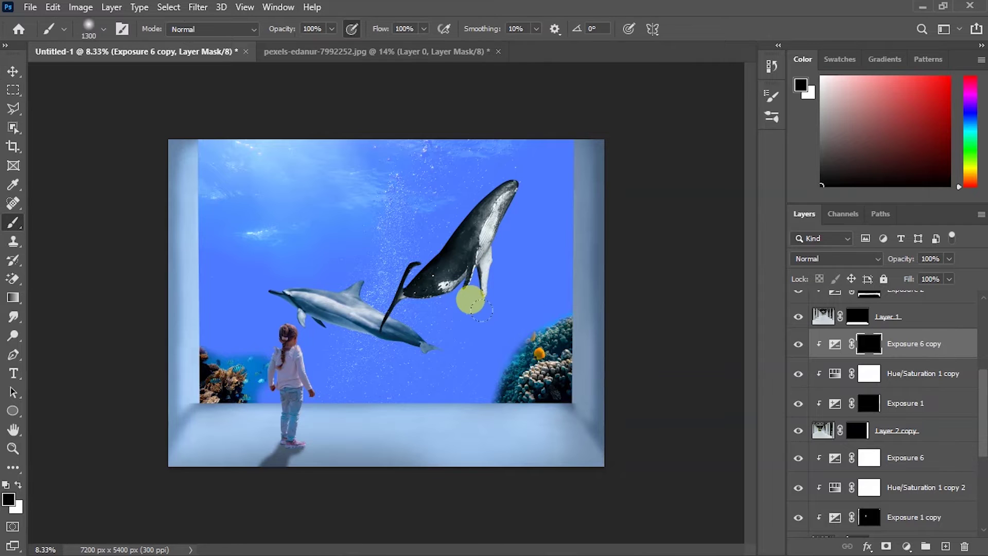
key(x)
drag(551, 137, 543, 394)
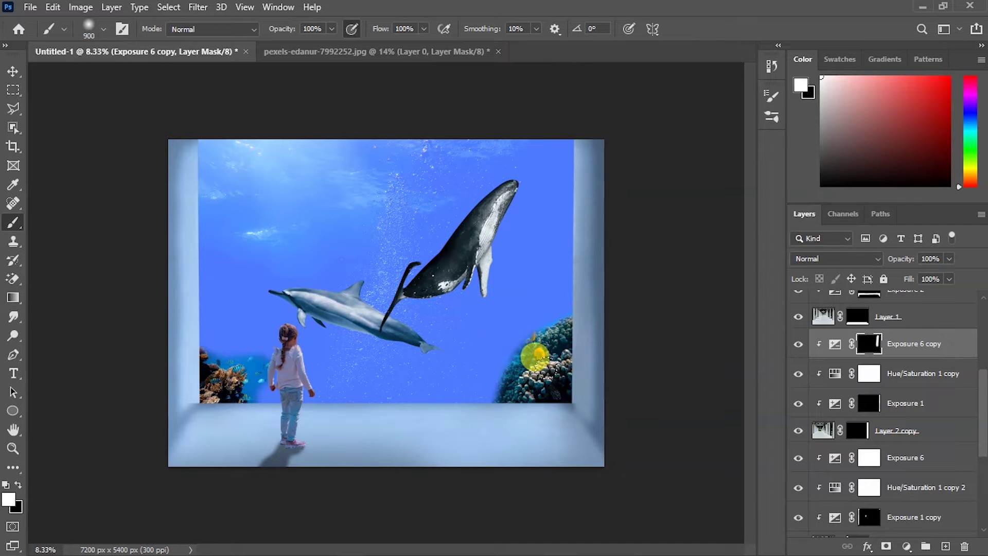
Step: Select Exposure 6, then pick the whale's layer on the canvas and zoom in
scroll(901, 412, down, 3)
click(906, 338)
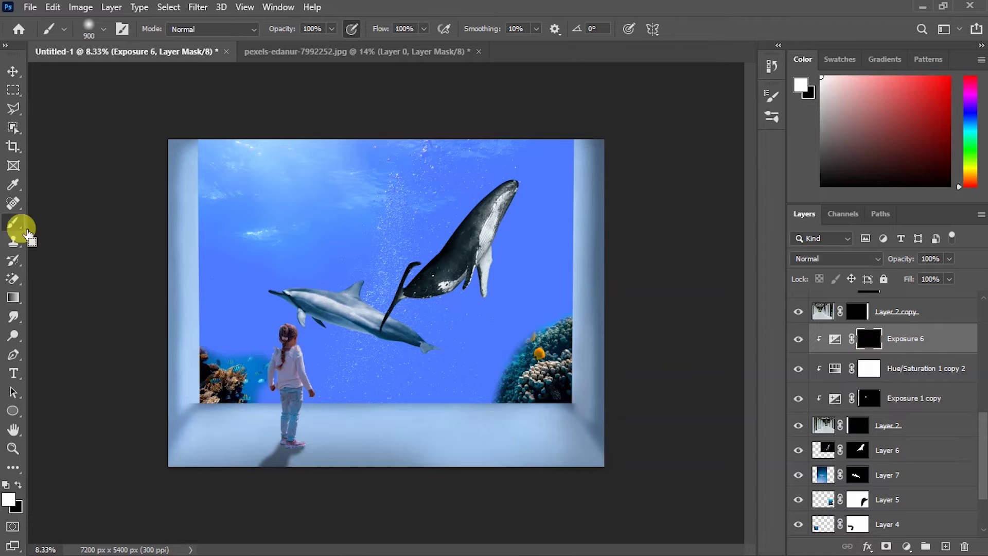
key(v)
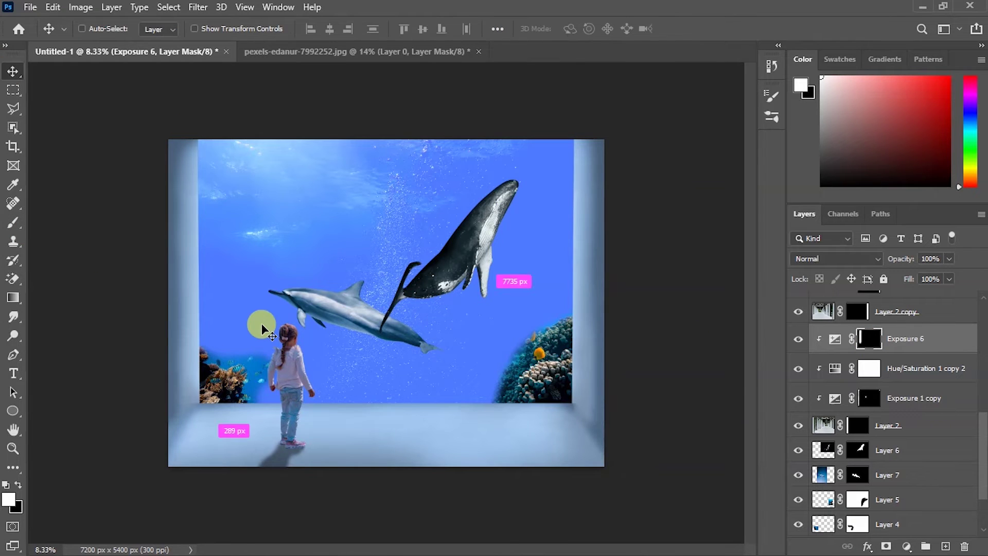
key(ctrl+plus)
click(510, 203)
key(ctrl+plus)
key(ctrl+plus)
key(ctrl+plus)
scroll(508, 206, up, 5)
Step: Place Pen anchors along the whale's pale belly and up the fin edge
key(p)
click(358, 454)
click(323, 483)
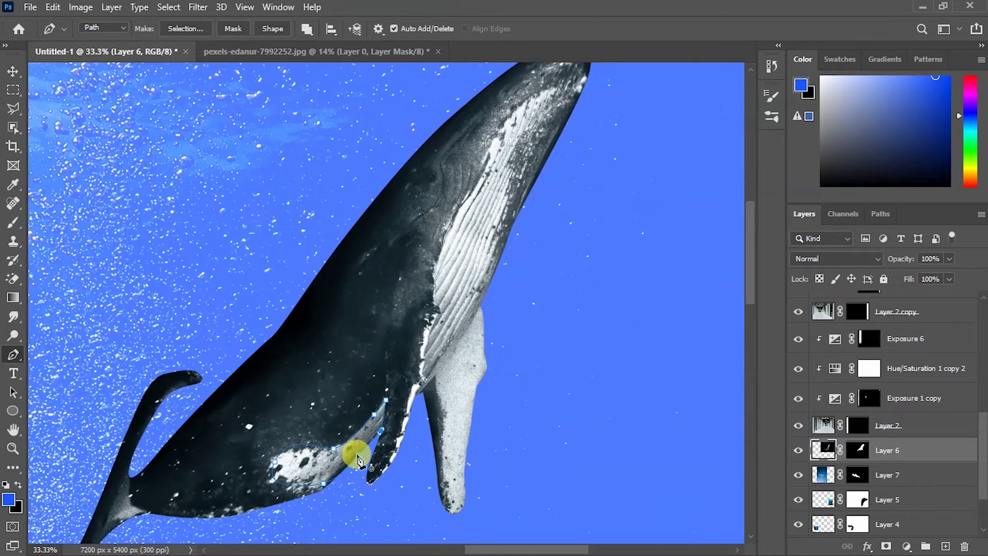
key(ctrl+plus)
click(420, 341)
click(437, 308)
scroll(437, 310, up, 2)
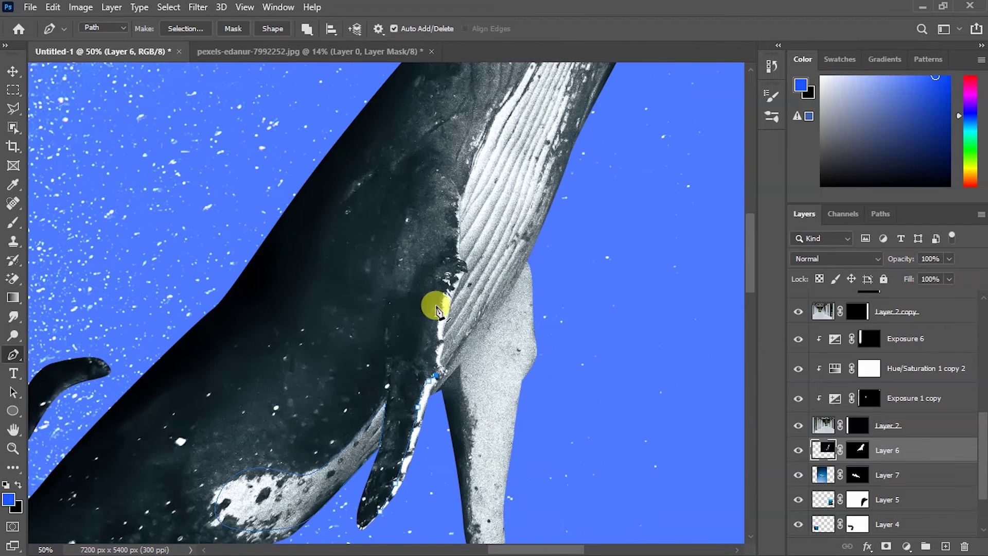
click(462, 277)
Step: Finish the belly and fin outline, load it as a selection, and add a layer above the whale
scroll(463, 283, up, 3)
scroll(508, 216, up, 2)
click(537, 224)
click(585, 150)
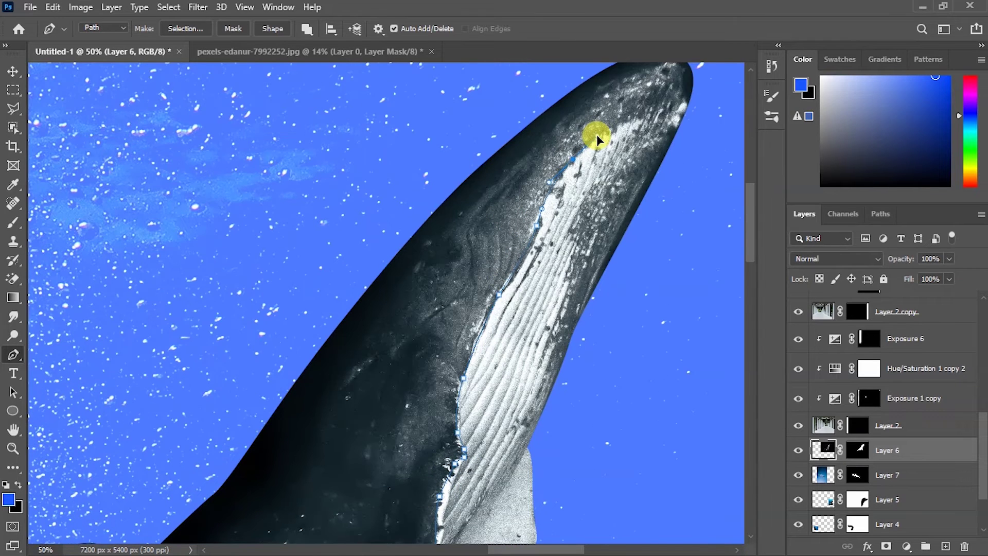
scroll(551, 180, down, 6)
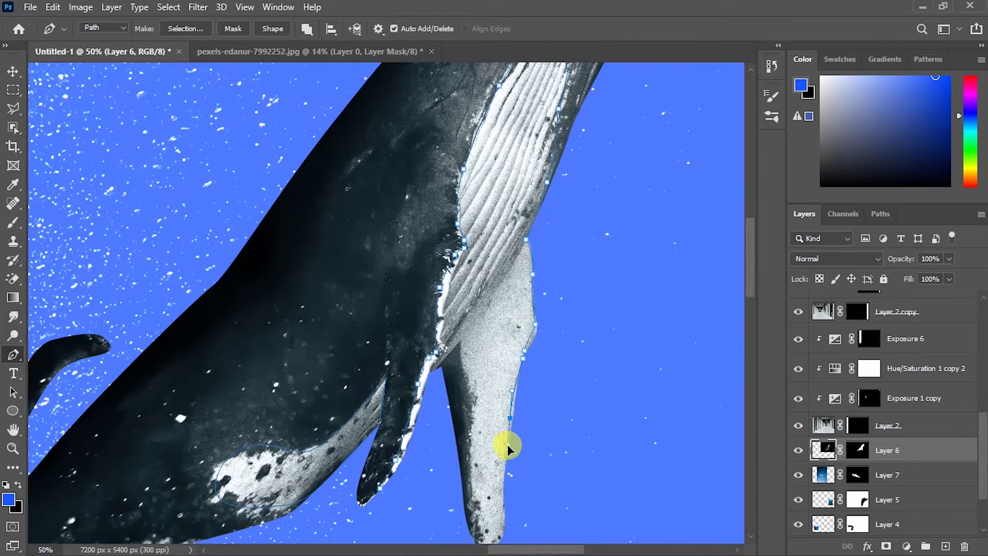
scroll(508, 447, down, 5)
click(503, 309)
scroll(472, 250, up, 2)
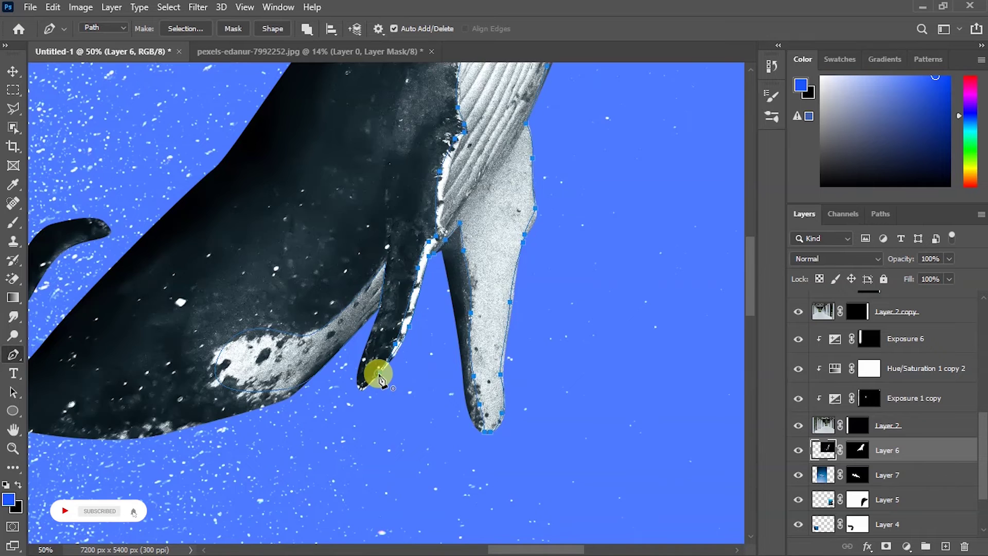
key(ctrl+0)
key(v)
key(ctrl+shift+alt+n)
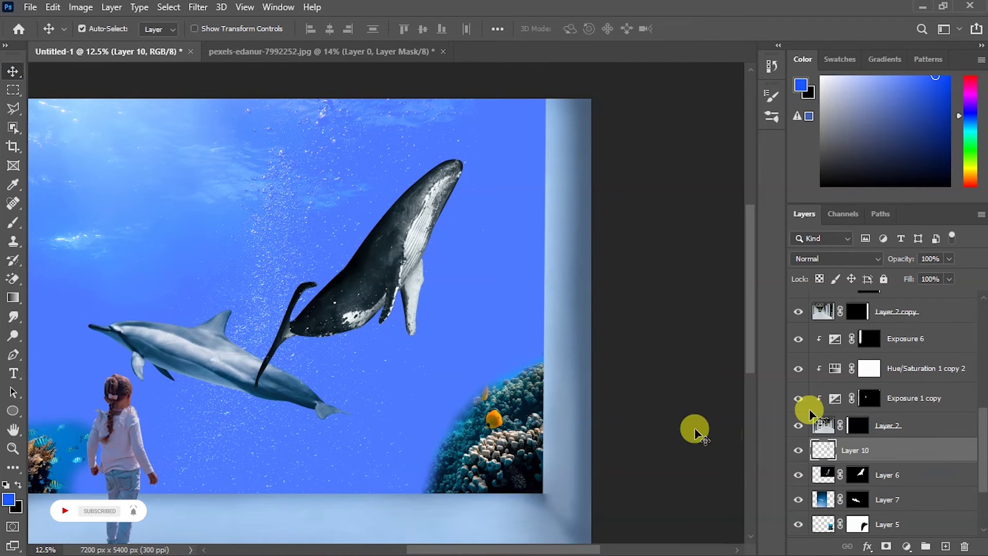
text(g1)
Step: Name the new layer g1 and set its blend mode to Screen
key(Return)
click(836, 258)
click(839, 313)
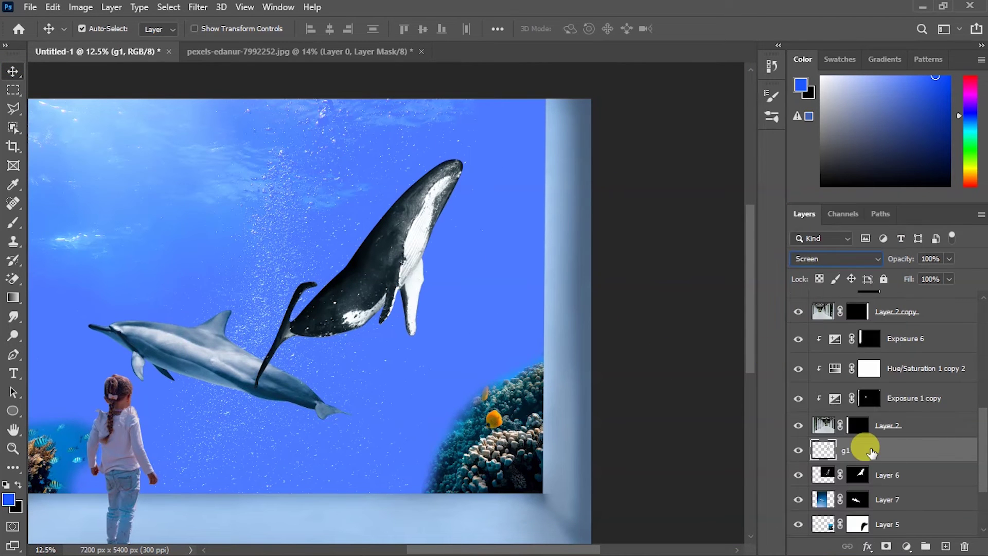
Step: Add a Hue/Saturation layer colorized at Hue 35, Saturation 100 to tint the whale orange
click(909, 546)
click(901, 425)
click(705, 304)
drag(651, 230, 807, 256)
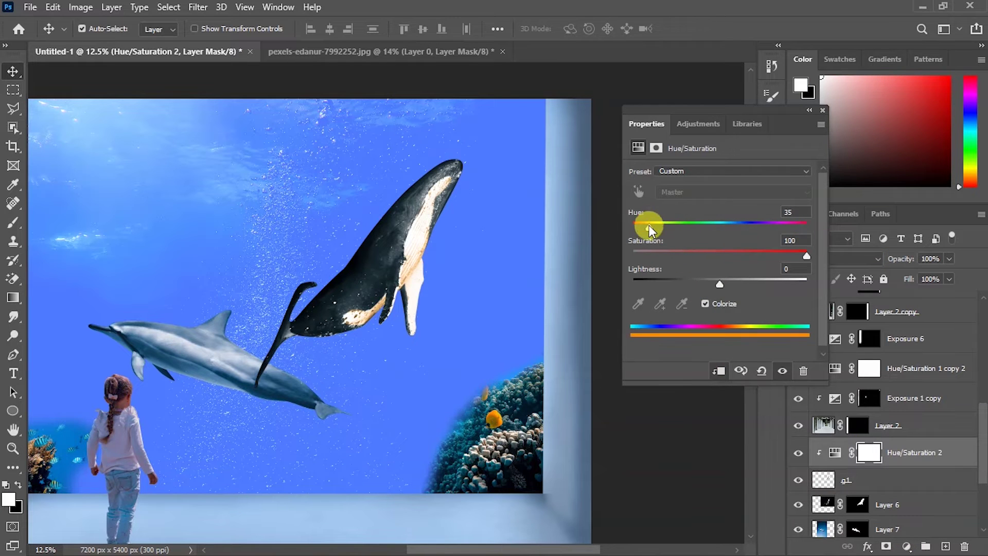
click(822, 110)
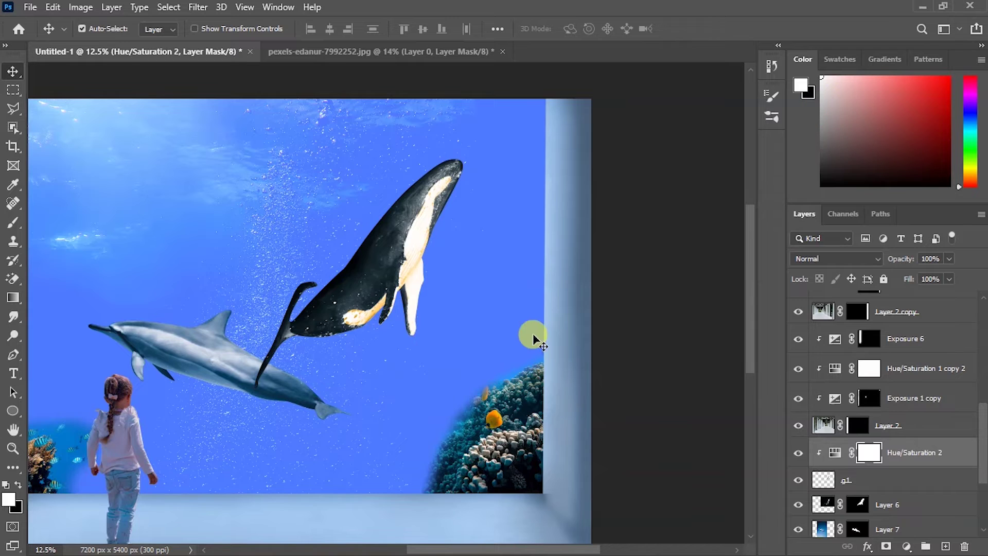
Step: Duplicate and clip Hue/Saturation 2, then delete the extra copy
key(ctrl+plus)
key(ctrl+plus)
click(904, 475)
click(909, 452)
key(ctrl+j)
alt+click(902, 468)
key(Delete)
click(912, 455)
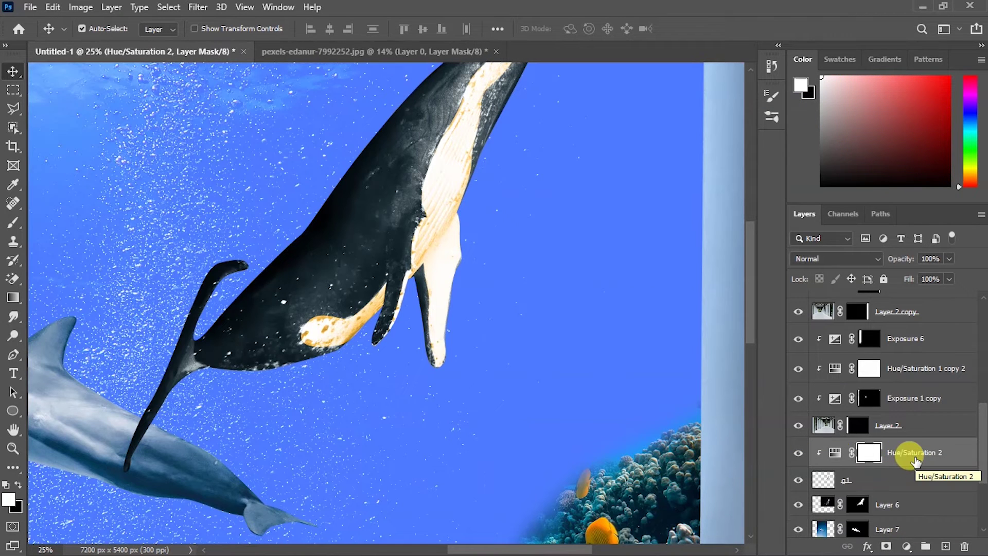
Step: Set g1 to Screen, duplicate g1 with Hue/Saturation 2, and add an empty layer
click(907, 478)
click(837, 259)
click(806, 311)
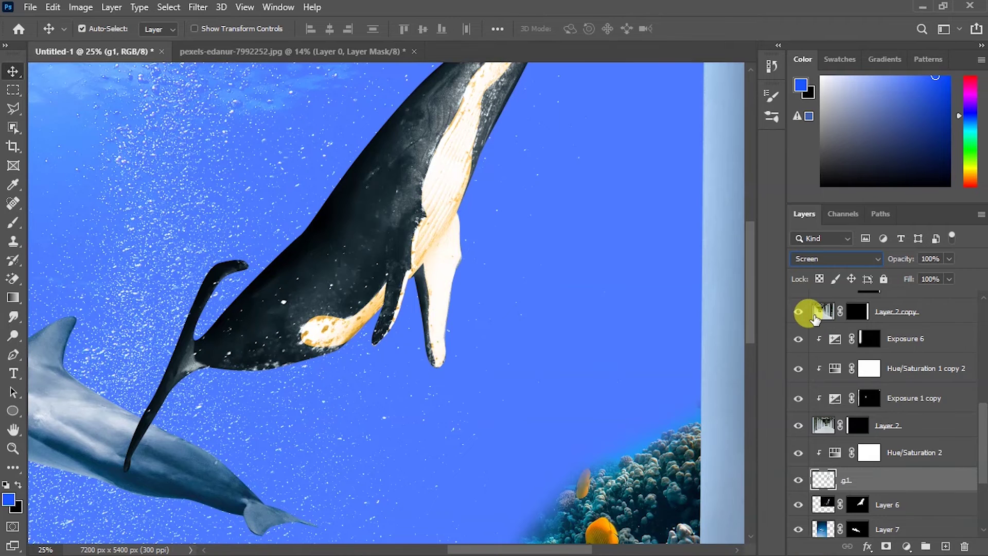
key(ctrl+minus)
key(ctrl+minus)
key(ctrl+minus)
key(ctrl+plus)
ctrl+click(906, 453)
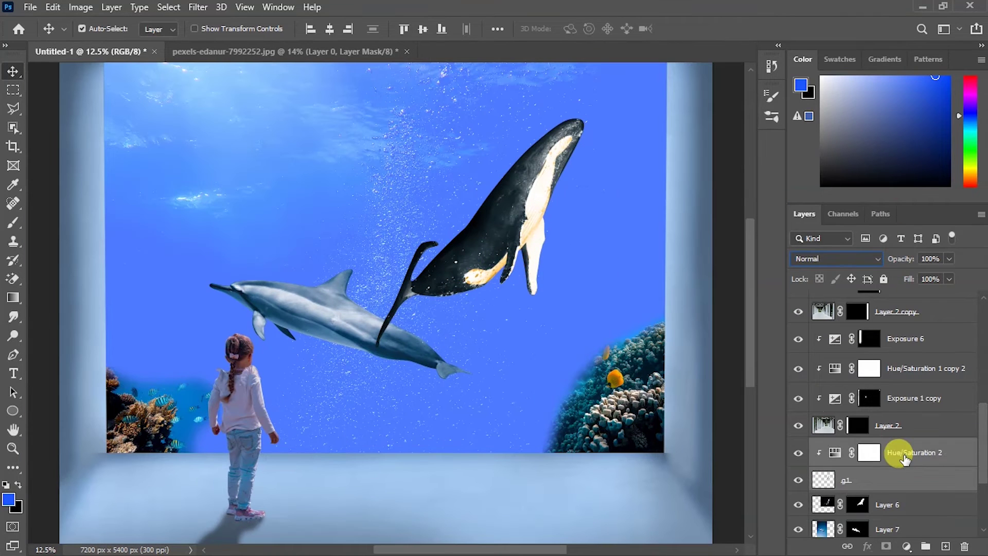
key(ctrl+j)
key(ctrl+shift+alt+n)
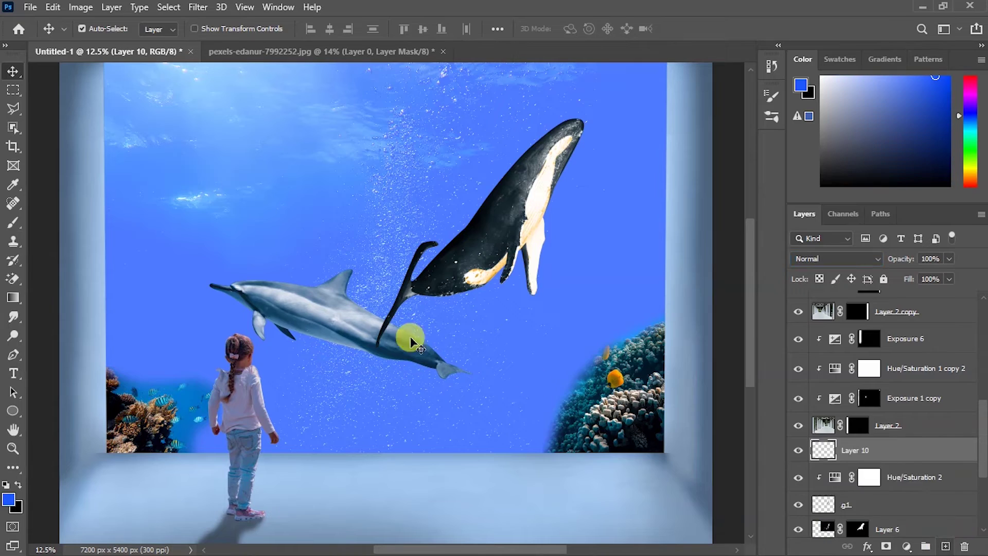
Step: Pick a yellow-orange colour and brush a soft orange glow over the whale's belly
key(i)
click(741, 469)
click(684, 314)
key(Return)
key(b)
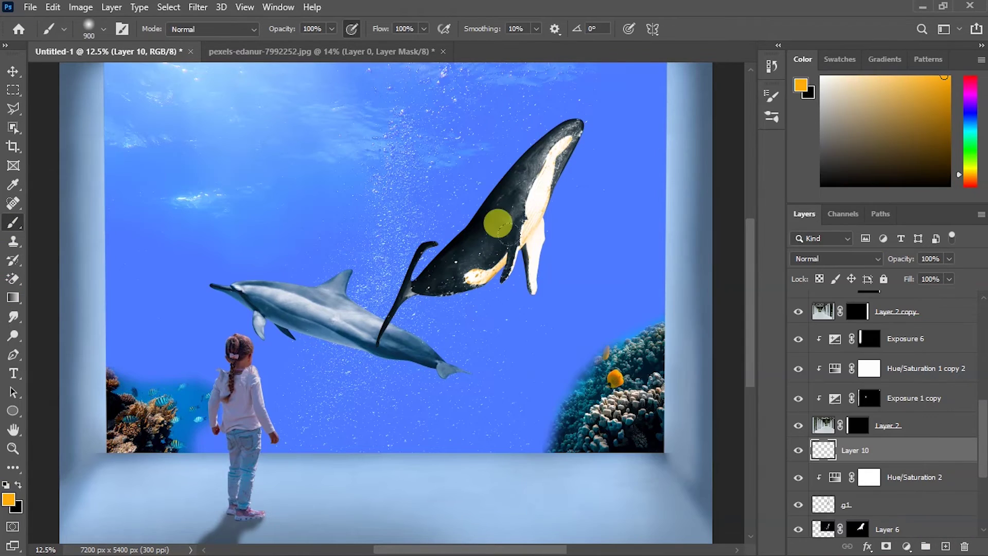
scroll(461, 253, up, 5)
key(bracketleft)
mouse_move(320, 314)
mouse_down()
mouse_move(371, 198)
mouse_move(300, 265)
mouse_move(441, 185)
mouse_up()
key(ctrl+z)
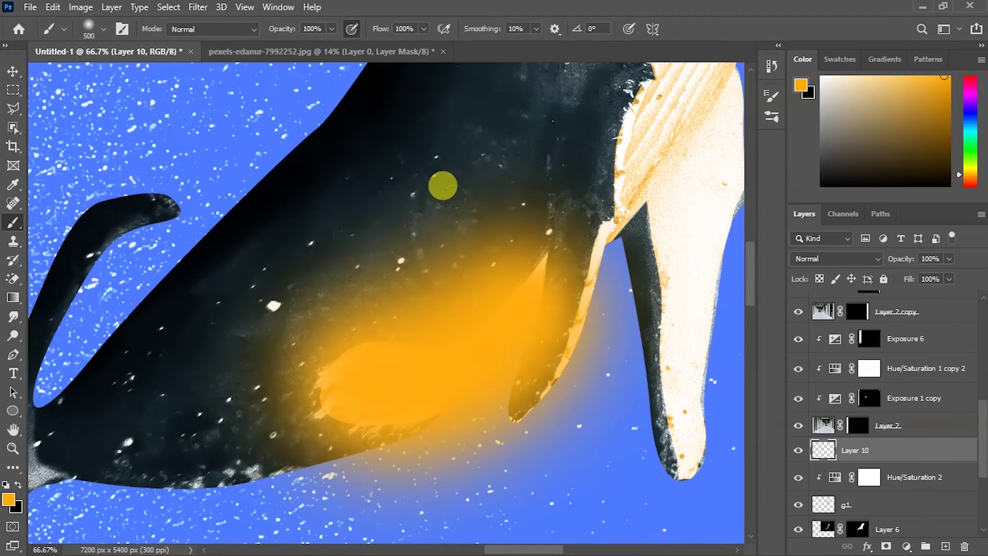
Step: On a new layer, paint black over the fin edge to hide the orange glow there
key(ctrl+shift+alt+n)
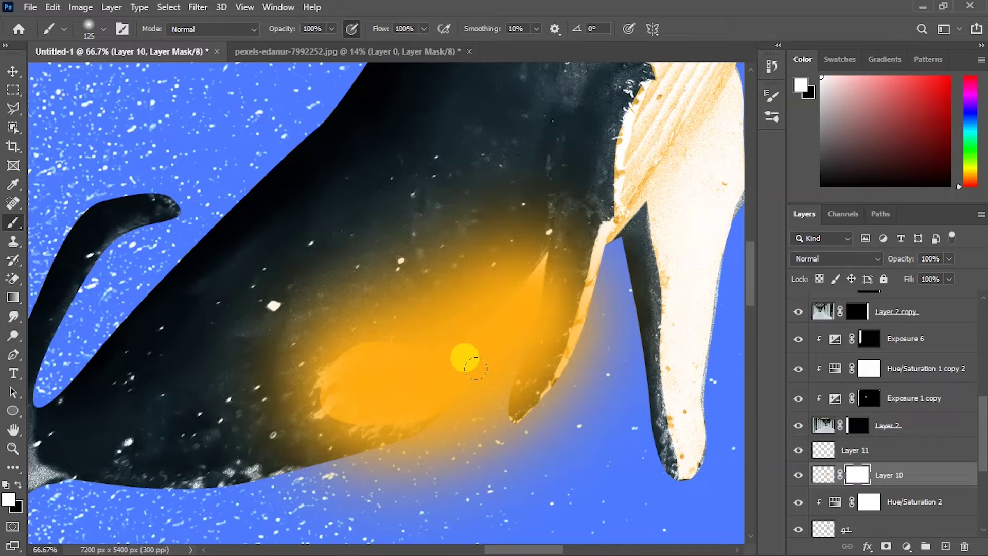
key(x)
key(bracketright)
key(bracketright)
drag(515, 386, 541, 172)
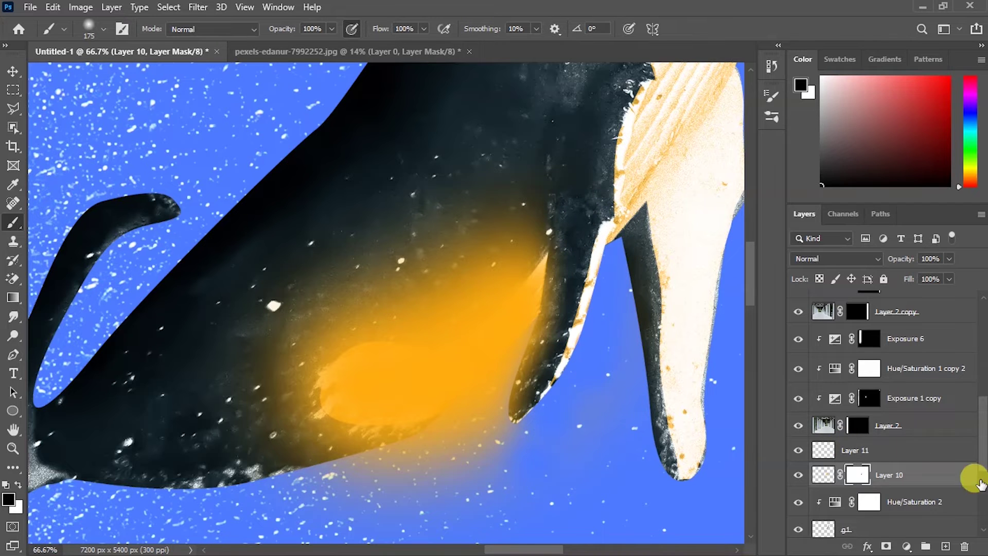
click(921, 453)
Step: Paint orange on Layer 11 along the fin edge and over the pectoral fin
scroll(460, 380, right, 5)
key(bracketleft)
key(bracketleft)
scroll(335, 417, up, 2)
drag(350, 435, 404, 254)
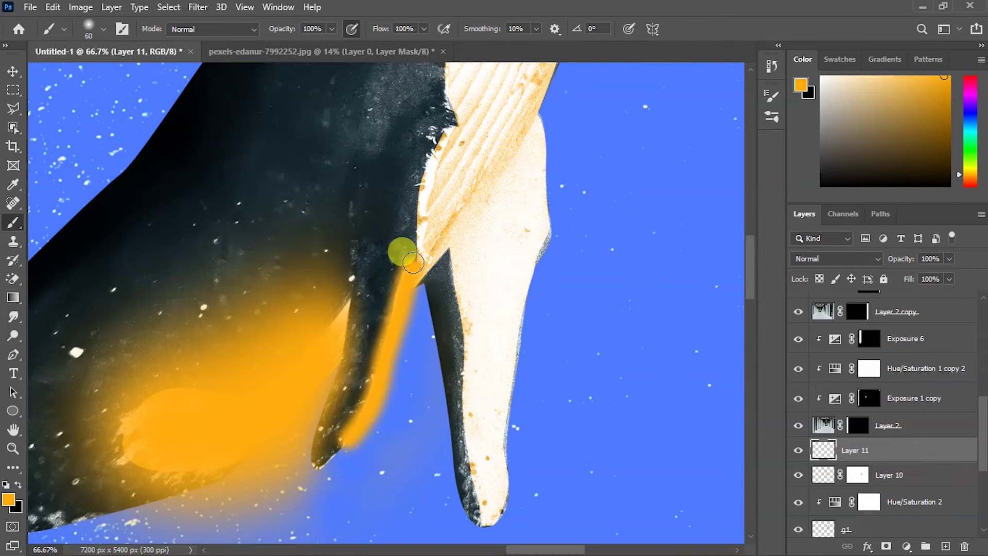
key(ctrl+minus)
key(ctrl+minus)
drag(371, 282, 453, 72)
drag(374, 264, 448, 484)
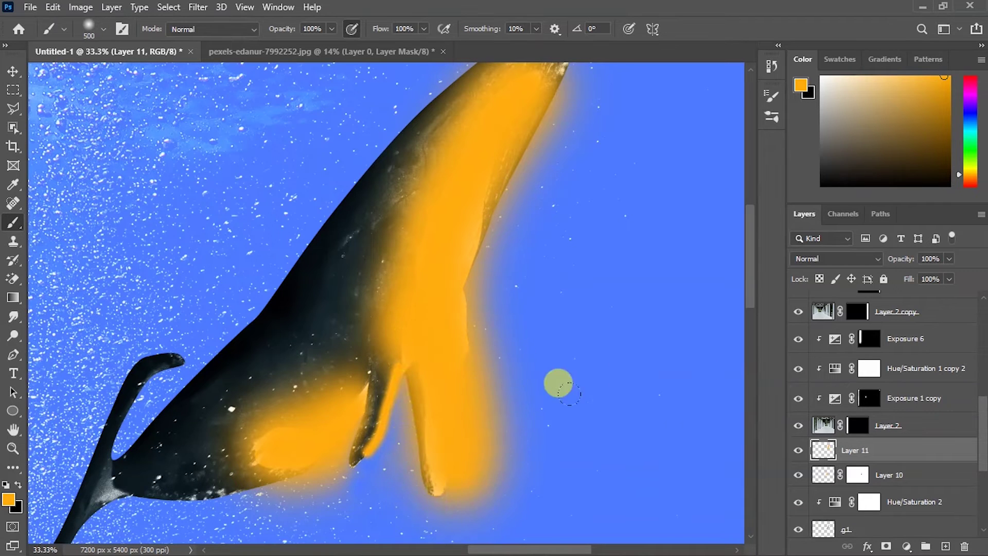
key(ctrl+z)
drag(386, 282, 379, 434)
key(ctrl+minus)
key(ctrl+minus)
key(ctrl+minus)
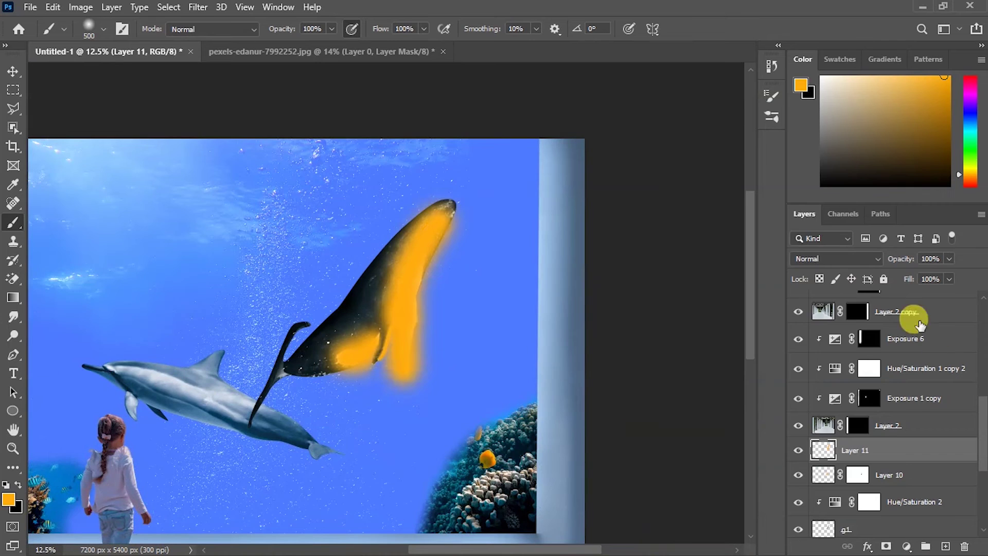
Step: Set Layer 11 to Screen blending and merge it with Layer 10
click(836, 258)
click(836, 316)
click(889, 474)
click(854, 450)
key(ctrl+e)
click(433, 228)
key(v)
Step: Soften the merged glow with a Gaussian Blur of radius 133
click(198, 7)
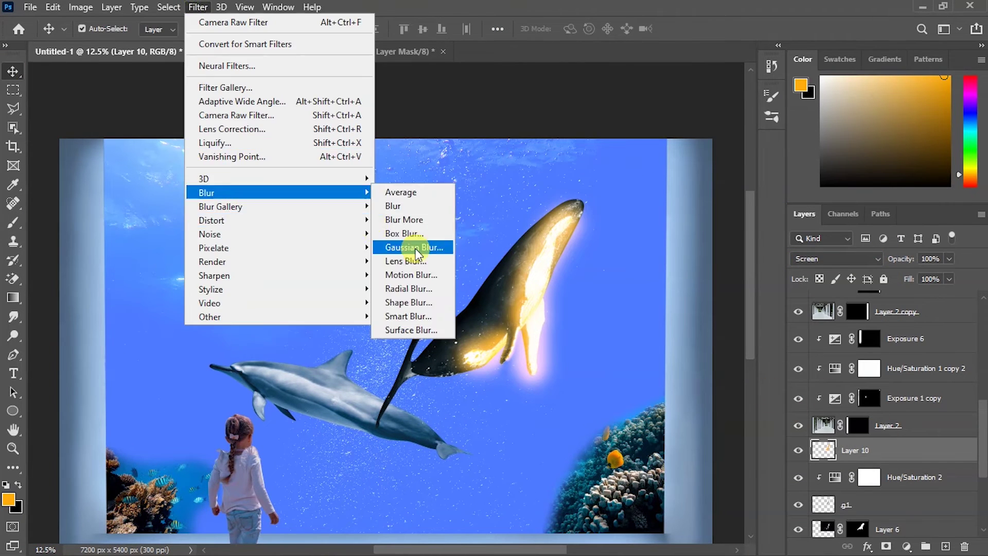
click(414, 248)
drag(578, 94, 336, 85)
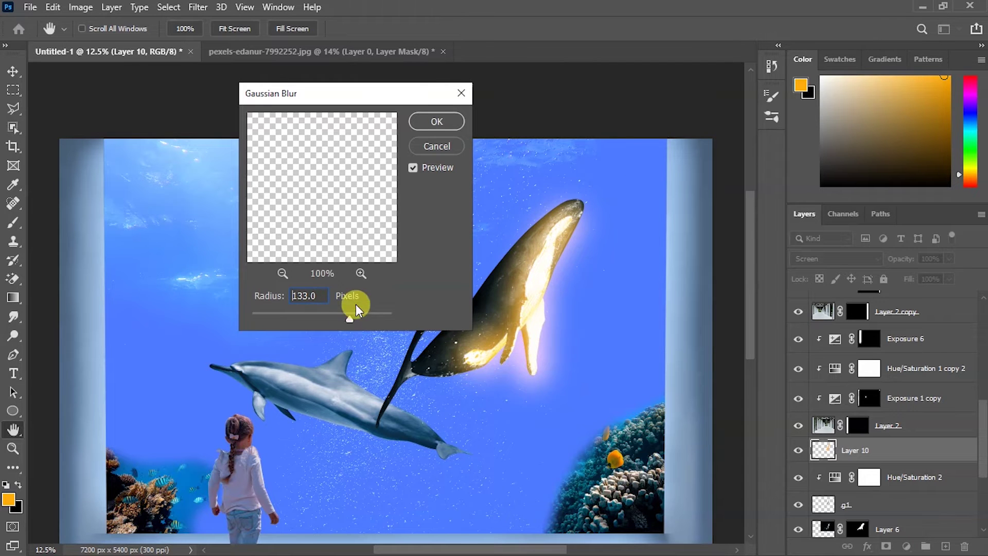
click(437, 123)
scroll(485, 187, down, 1)
scroll(579, 334, up, 4)
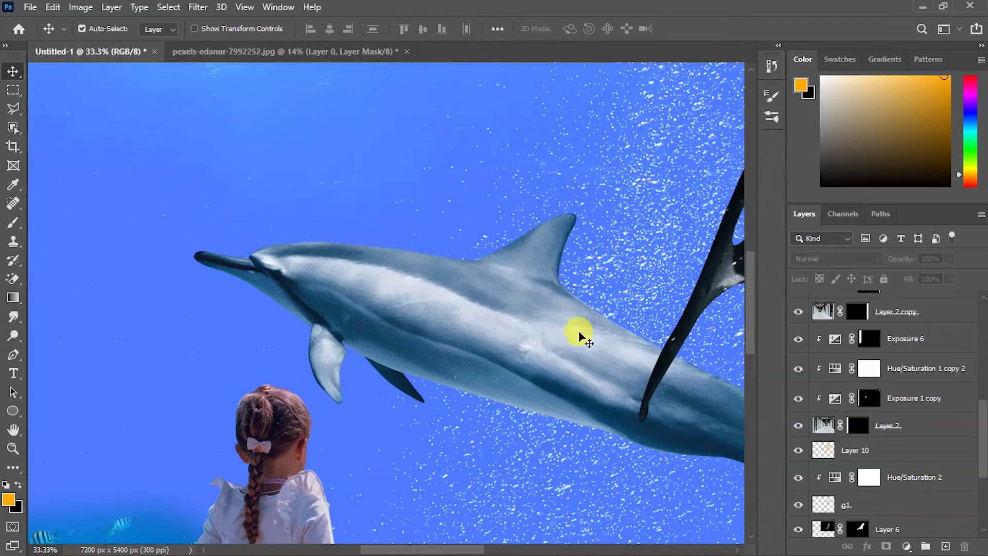
Step: Select the dolphin's Layer 7 and bring the dolphin into view
scroll(579, 335, up, 2)
click(849, 449)
scroll(917, 476, down, 3)
click(926, 412)
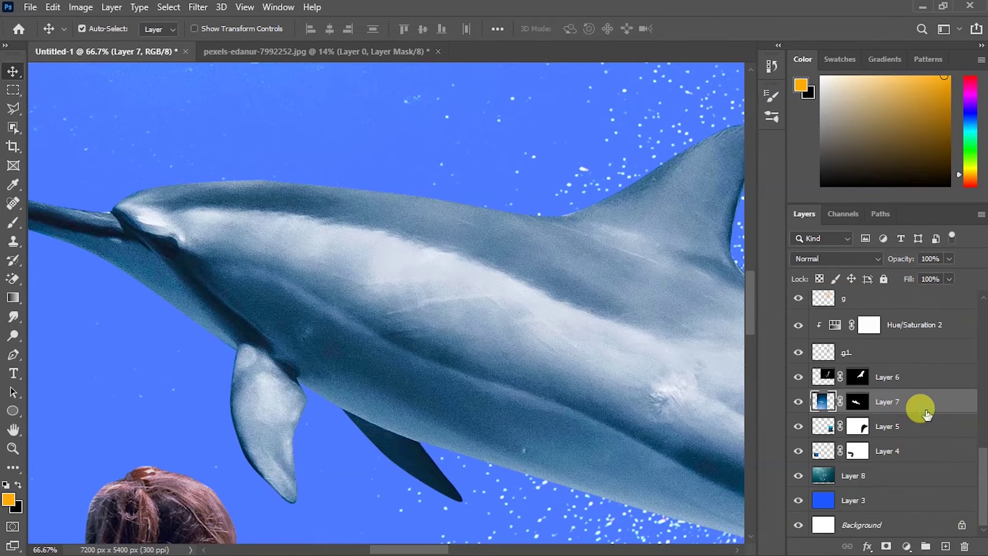
key(p)
scroll(298, 330, down, 2)
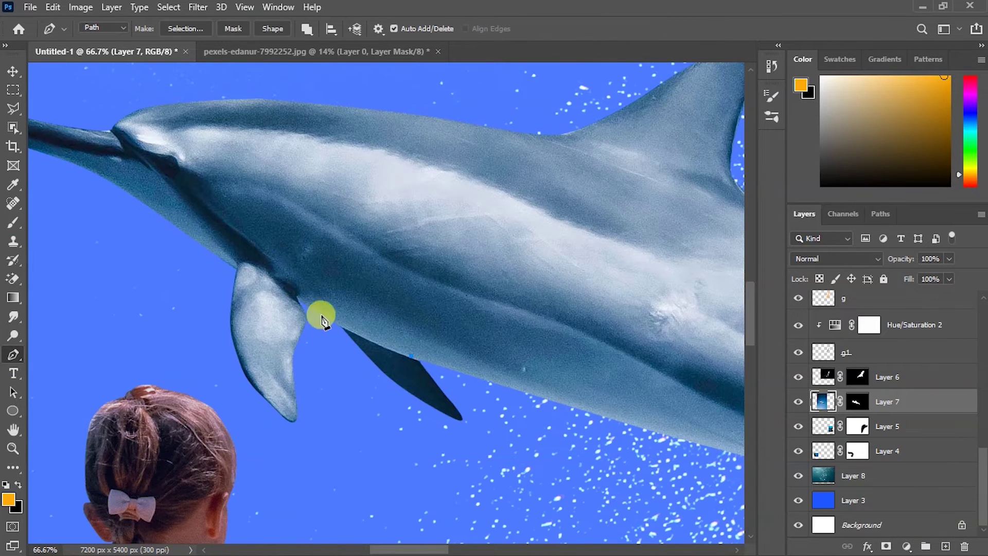
scroll(412, 309, right, 3)
scroll(463, 371, down, 3)
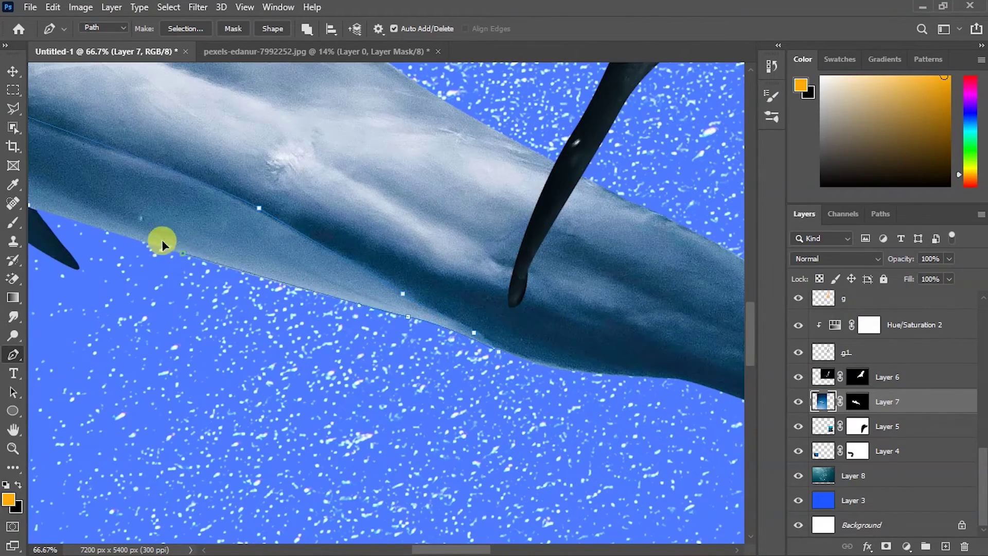
scroll(335, 199, down, 2)
scroll(332, 198, down, 1)
Step: Tint the dolphin gold with a colorized Hue/Saturation at Hue +40, Saturation 100
key(ctrl+shift+alt+n)
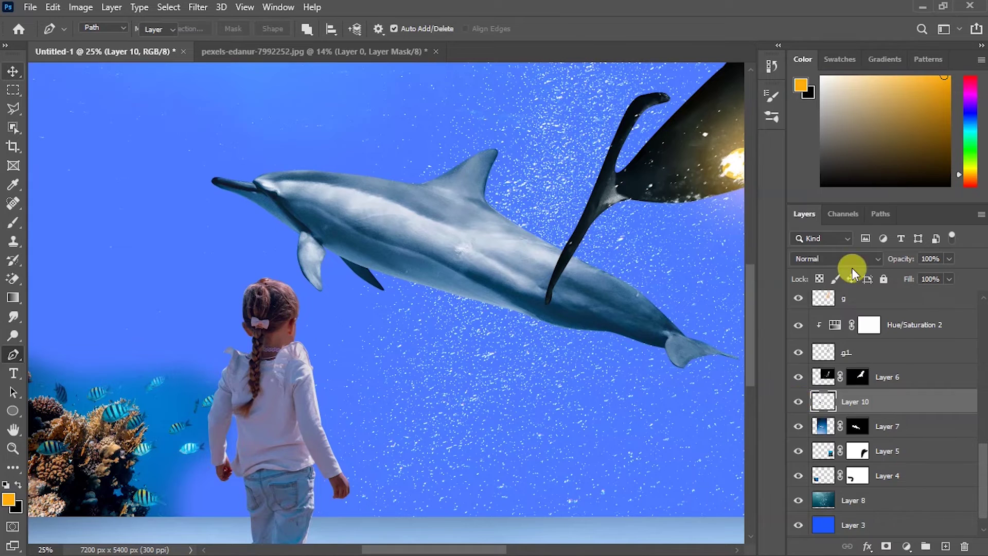
click(851, 265)
key(Escape)
key(v)
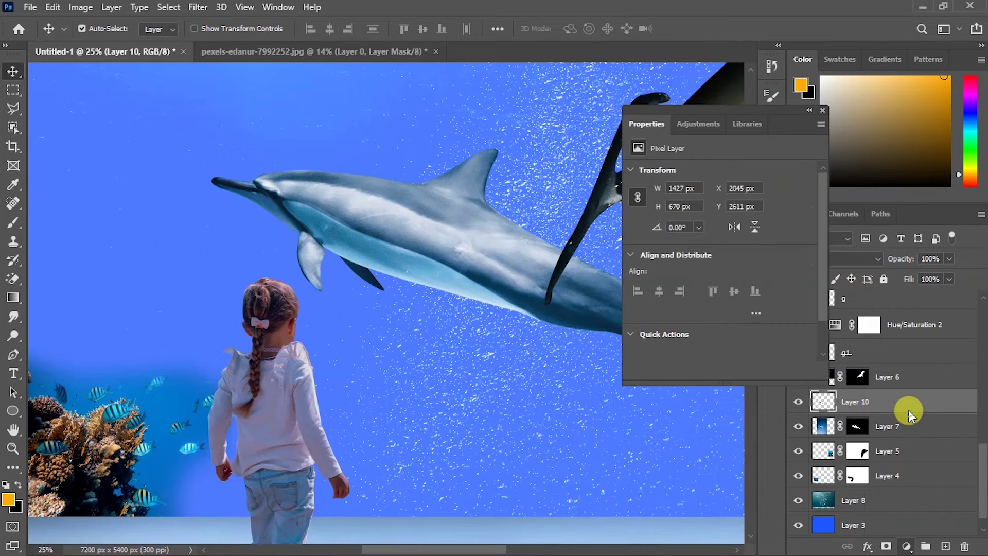
key(ctrl+u)
click(705, 304)
drag(700, 256, 785, 258)
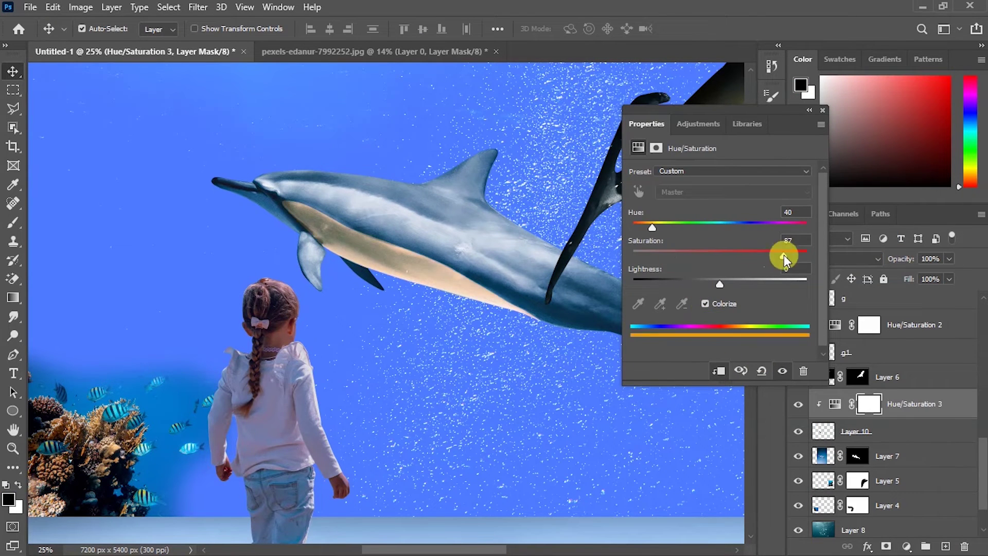
click(795, 212)
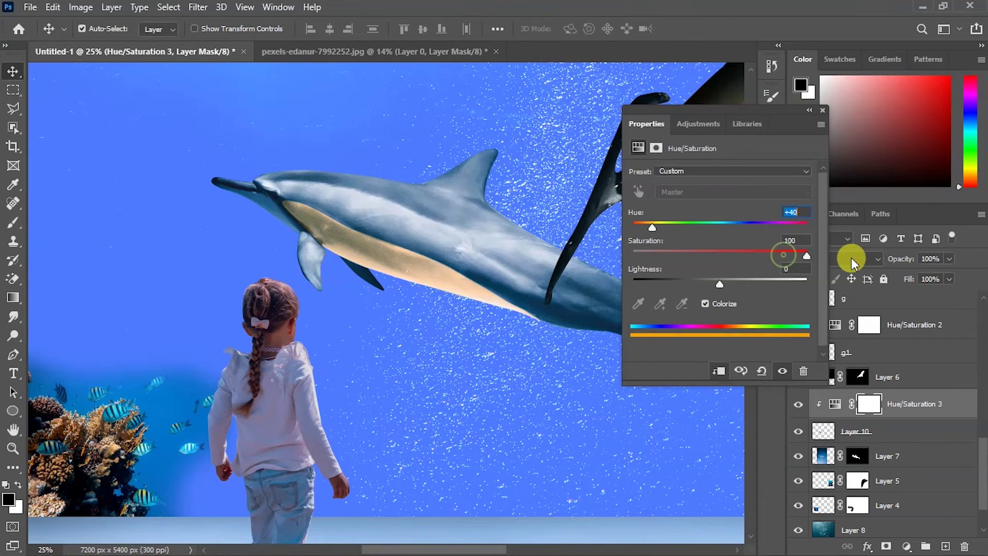
click(822, 110)
Step: Paint an orange glow over the dolphin on a new Screen-blended layer
key(ctrl+minus)
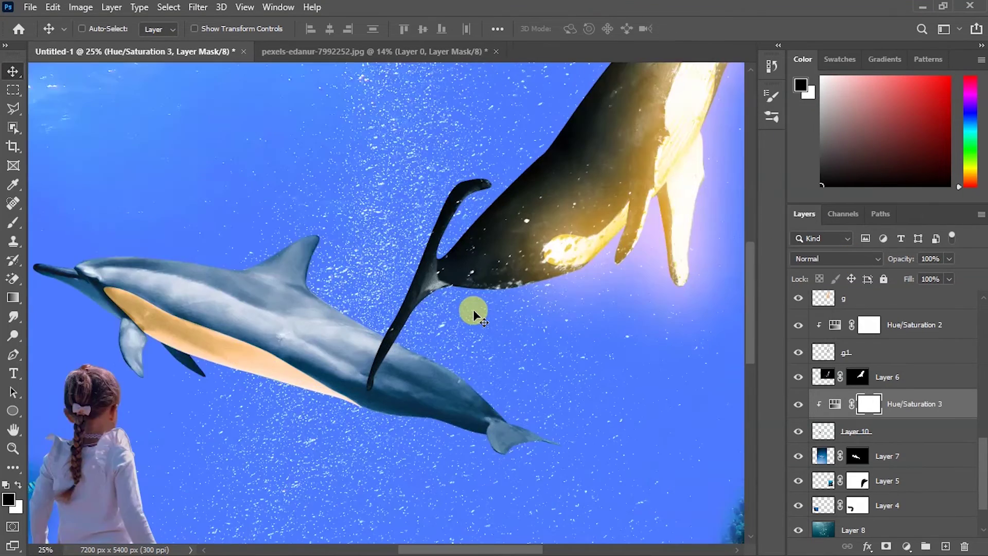
click(945, 546)
click(13, 222)
drag(206, 293, 353, 359)
click(873, 259)
click(823, 304)
Step: Soften the dolphin's orange glow with a Gaussian Blur
click(198, 6)
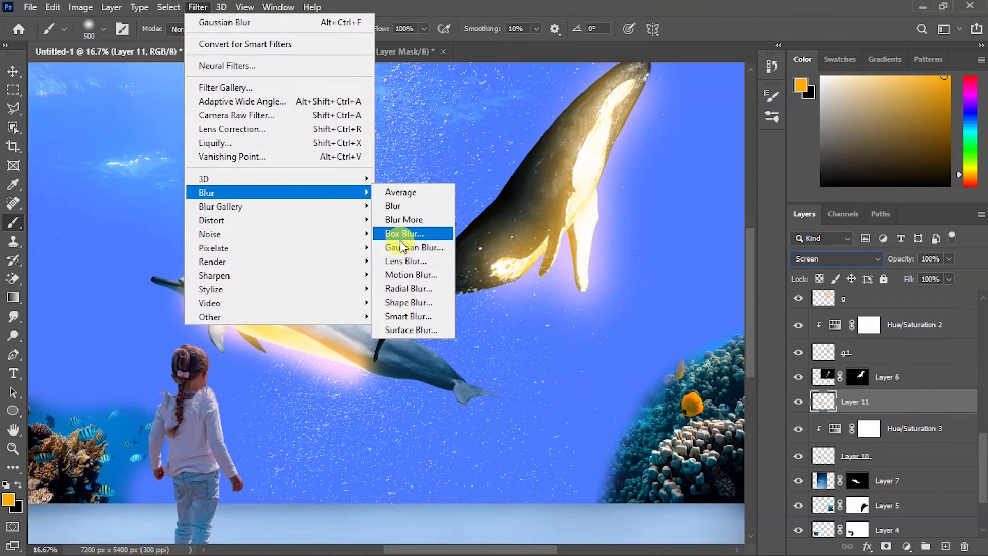
click(400, 245)
click(444, 121)
key(ctrl+minus)
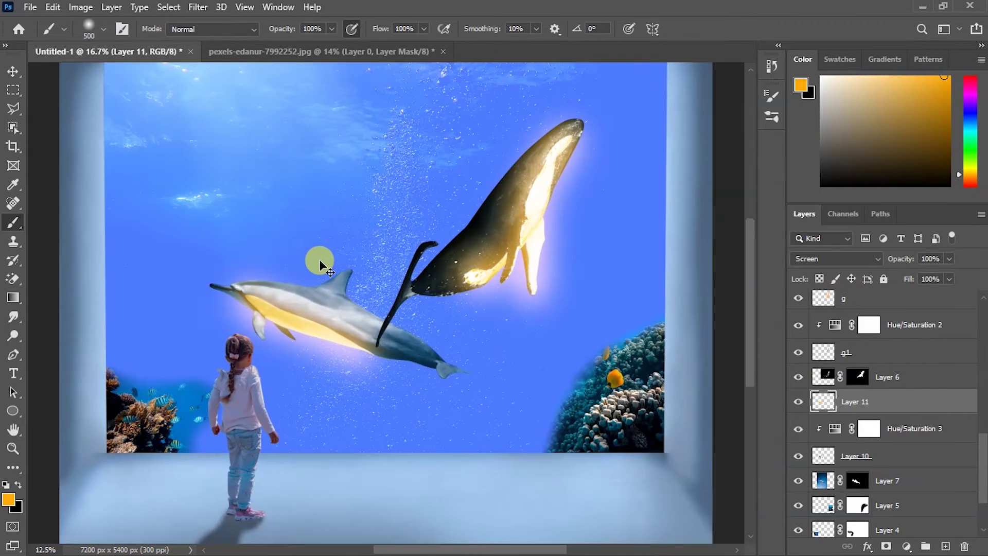
key(v)
scroll(931, 434, up, 5)
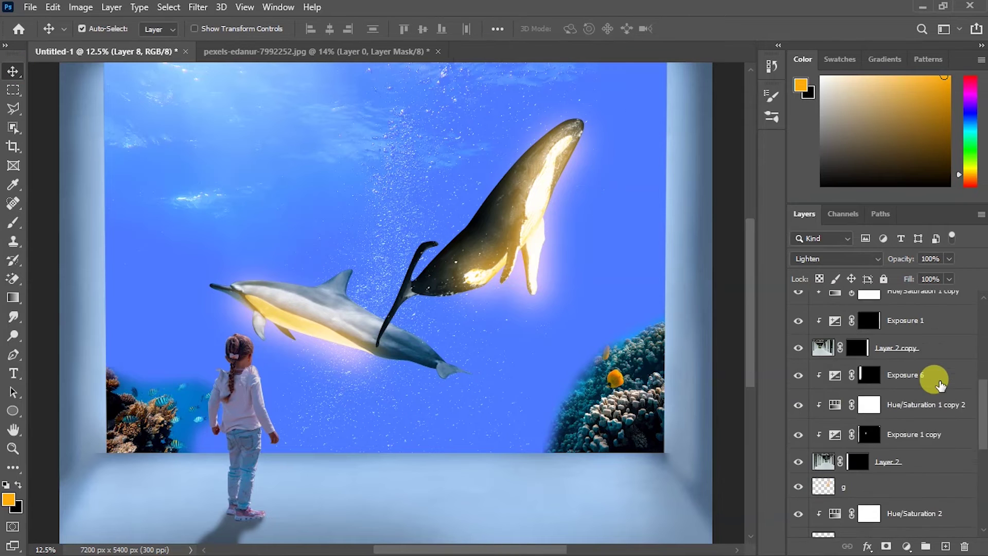
Step: Create a layer named w1 and fill it with light blue
click(855, 426)
text(w1\)
key(Return)
click(13, 222)
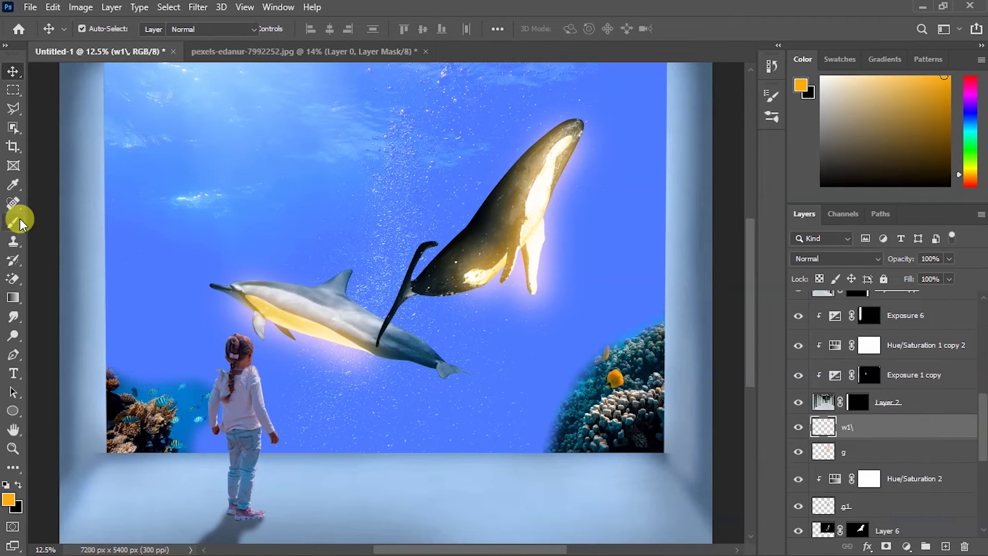
click(9, 499)
click(238, 108)
key(Return)
key(alt+BackSpace)
key(v)
Step: Set the w1 layer to Overlay blending at reduced opacity
click(837, 258)
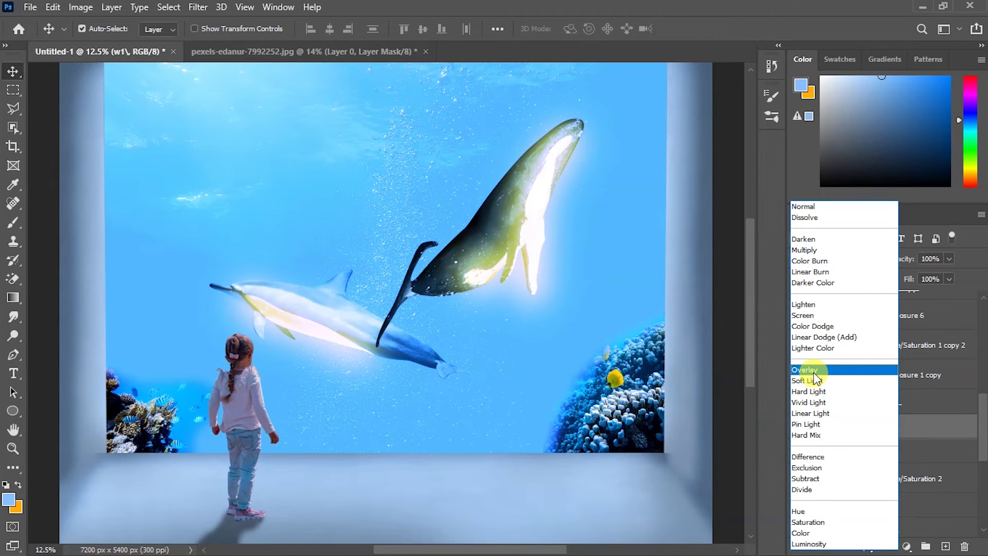
click(805, 369)
drag(896, 259, 857, 260)
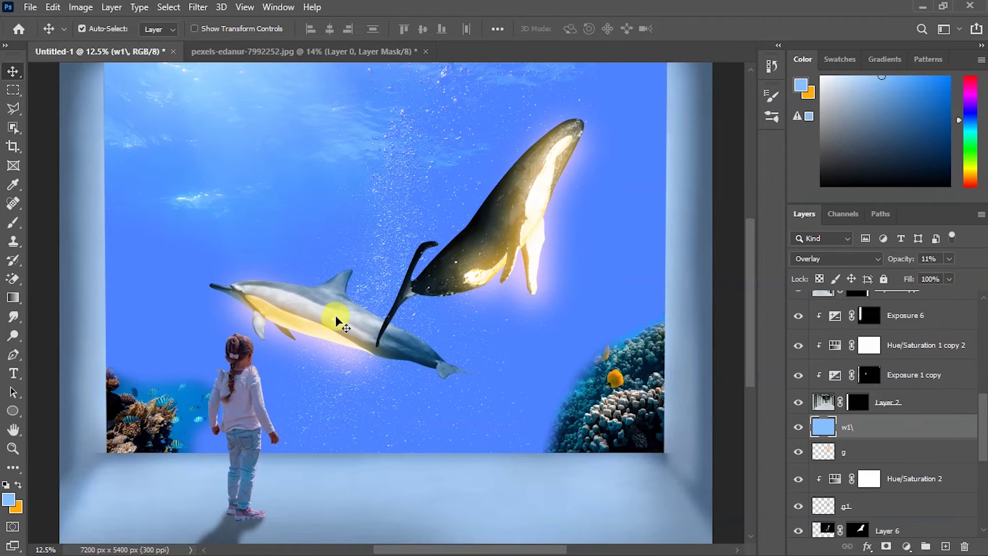
Step: Open Curves on the dolphin's Layer 7
scroll(906, 412, down, 5)
click(895, 402)
key(ctrl+m)
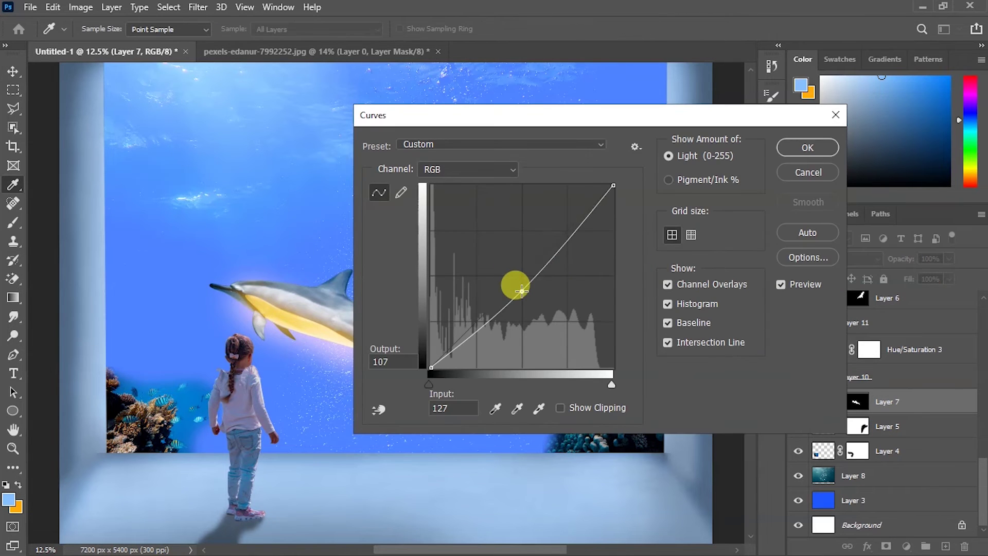
Step: Apply the Curves, then add an Exposure adjustment with an inverted mask for the whale
key(Return)
click(907, 546)
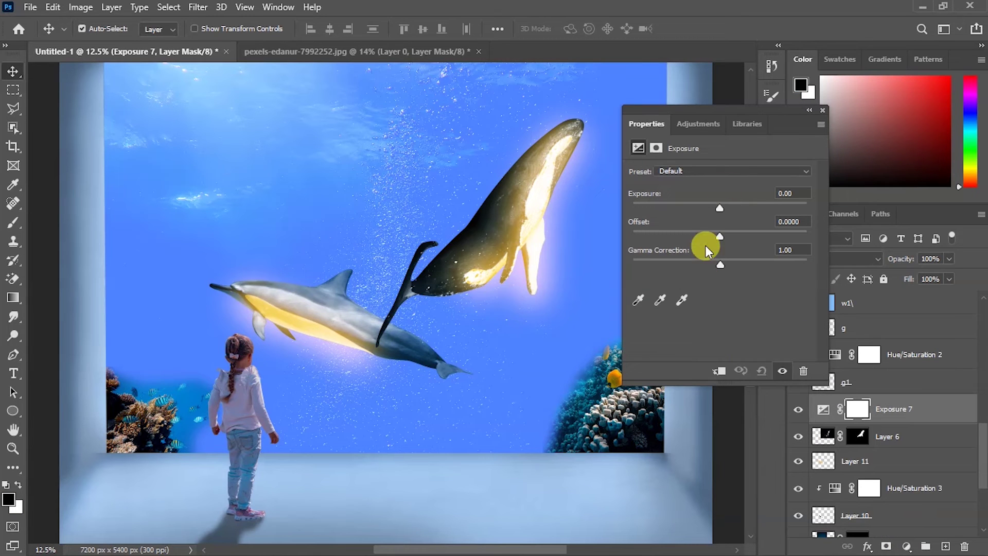
drag(720, 208, 733, 207)
click(822, 106)
key(ctrl+i)
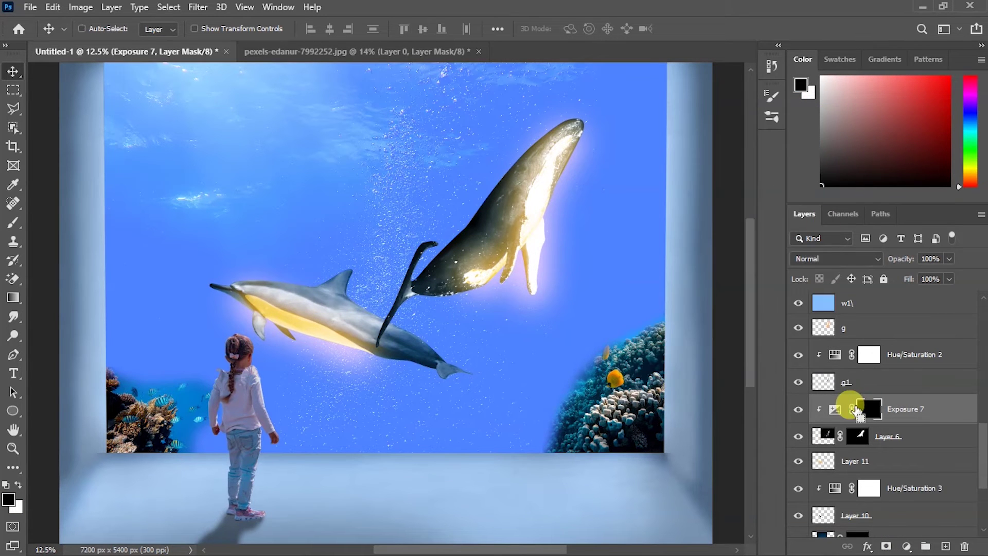
scroll(544, 264, up, 3)
key(b)
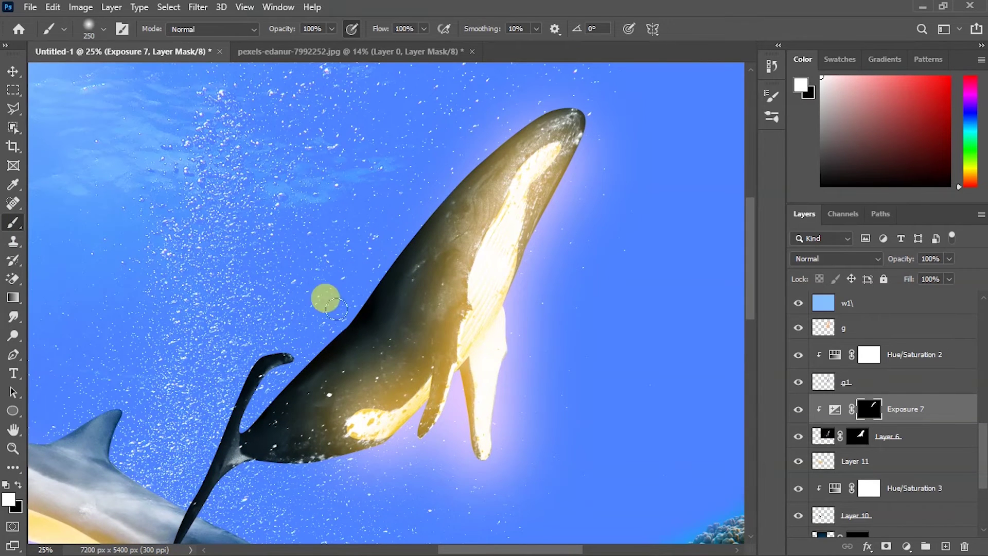
Step: Raise the masked Exposure to +2.50 so the whale's belly glows brighter
double_click(835, 410)
drag(731, 208, 753, 211)
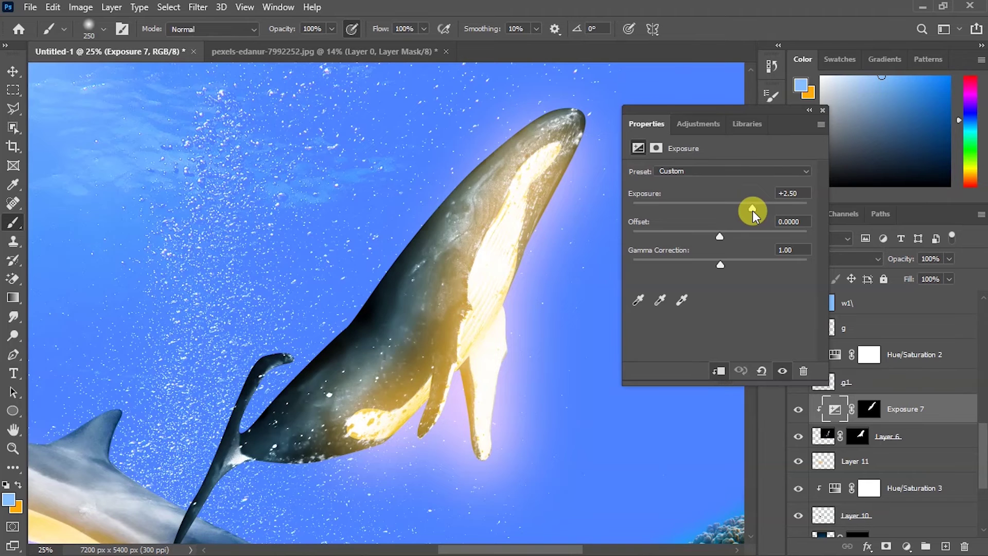
click(822, 110)
scroll(410, 378, down, 3)
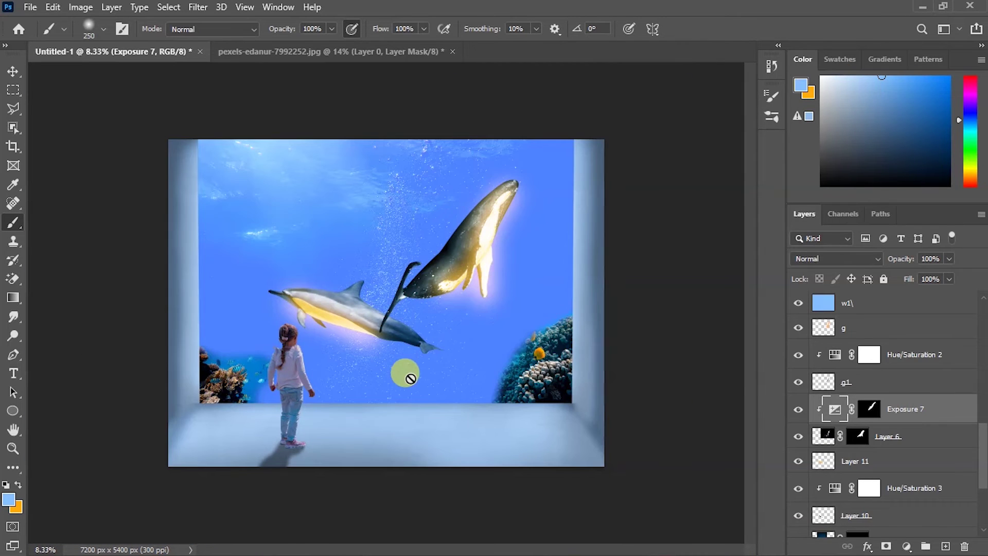
key(v)
click(443, 439)
scroll(911, 344, up, 2)
click(909, 546)
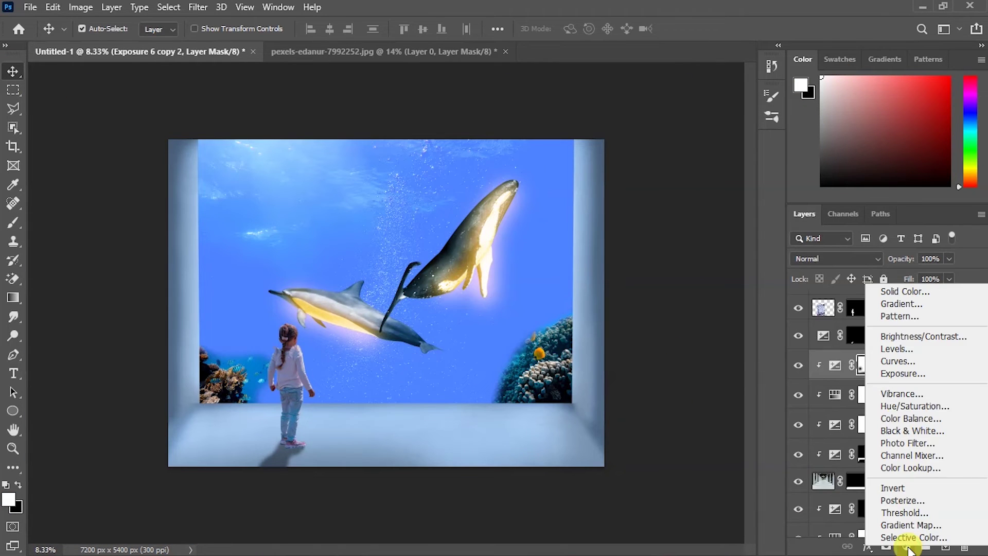
Step: Add a colorized Hue/Saturation at Hue +40, Saturation 100, Lightness +43
click(914, 407)
click(705, 304)
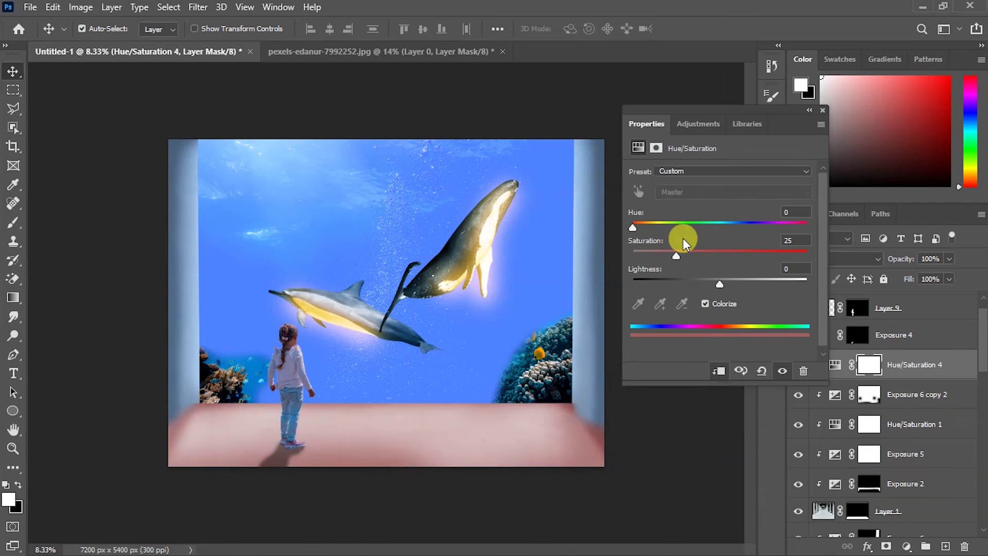
text(0)
key(Return)
click(807, 256)
drag(720, 284, 758, 286)
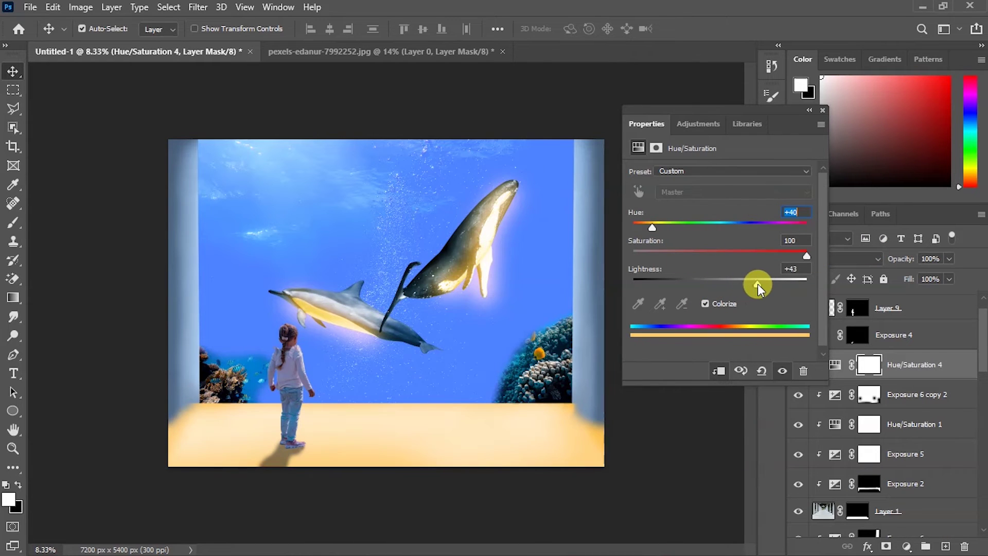
click(810, 110)
Step: Invert the tint's mask and paint warm light onto the floor below the window
click(868, 364)
key(ctrl+i)
click(13, 223)
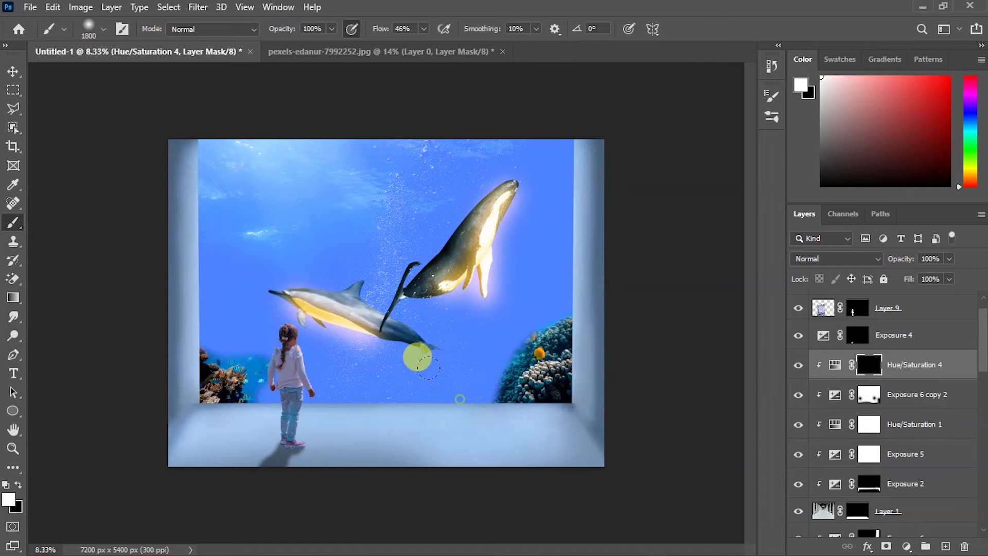
drag(433, 414, 515, 422)
drag(303, 412, 345, 417)
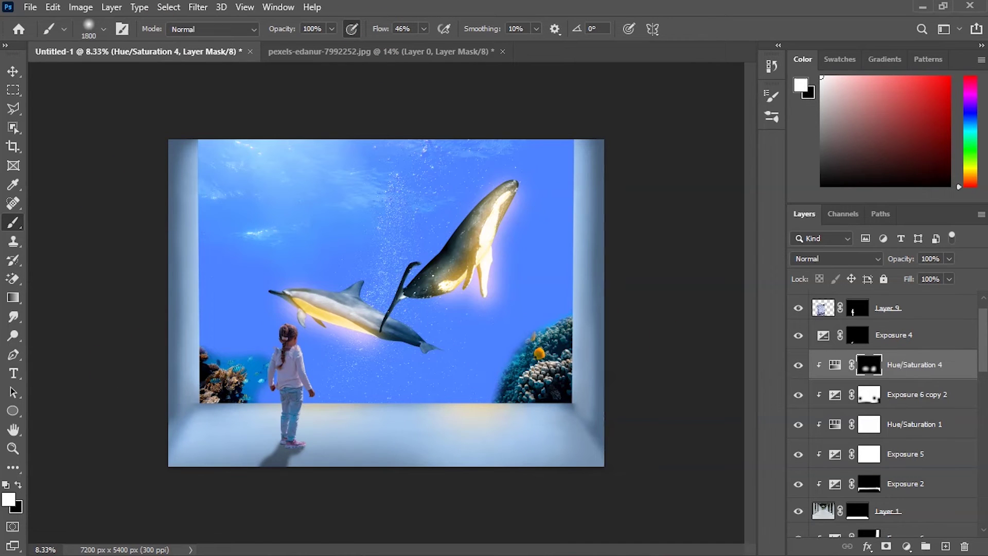
scroll(904, 503, down, 2)
click(922, 419)
click(946, 359)
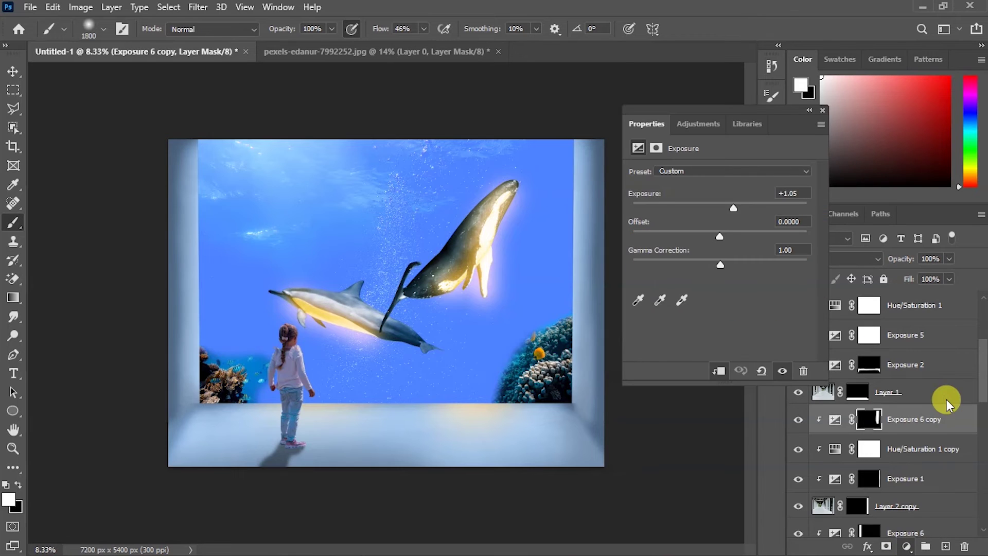
Step: Add a colorized Hue/Saturation at Hue +40, Saturation 100, Lightness +48
click(705, 304)
click(784, 211)
text(40)
key(Tab)
text(100)
drag(719, 284, 762, 285)
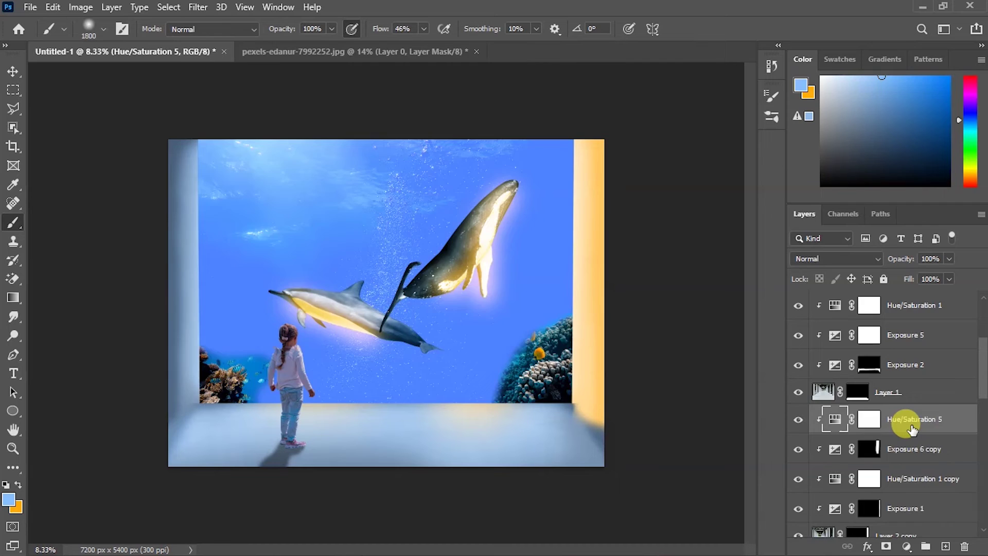
Step: Duplicate the wall tint below Layer 2 copy, clip it, and invert its mask
drag(829, 415, 932, 458)
key(ctrl+plus)
key(ctrl+alt+g)
key(ctrl+i)
mouse_move(346, 265)
mouse_down()
mouse_move(351, 242)
mouse_move(375, 302)
mouse_up()
Step: Invert the Hue/Saturation 5 mask and paint warm light along the right wall edge
scroll(365, 278, up, 2)
scroll(357, 256, right, 5)
scroll(356, 256, down, 2)
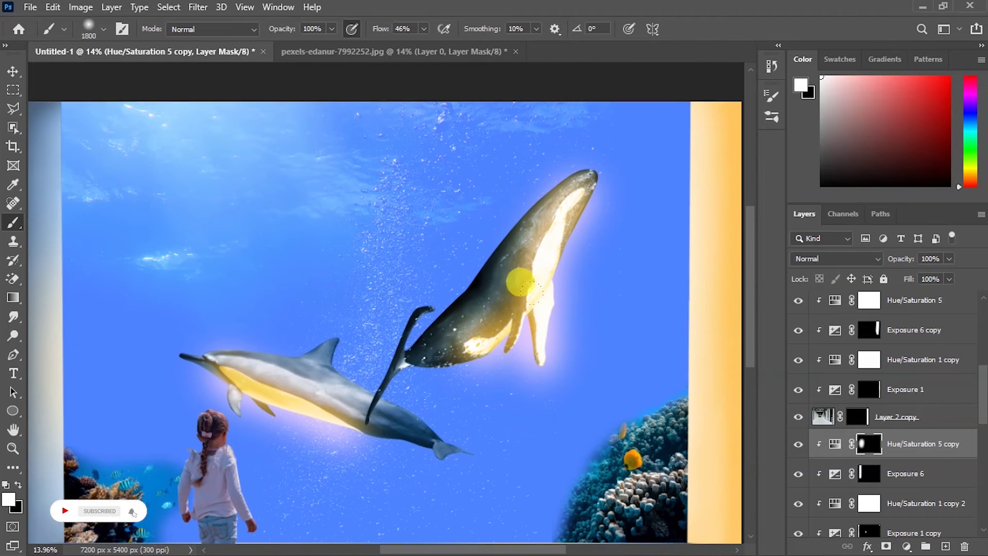
scroll(859, 331, up, 2)
click(863, 359)
key(ctrl+i)
mouse_move(574, 81)
mouse_down()
mouse_move(592, 110)
mouse_move(583, 259)
mouse_up()
key(ctrl+minus)
key(bracketleft)
key(bracketleft)
key(bracketleft)
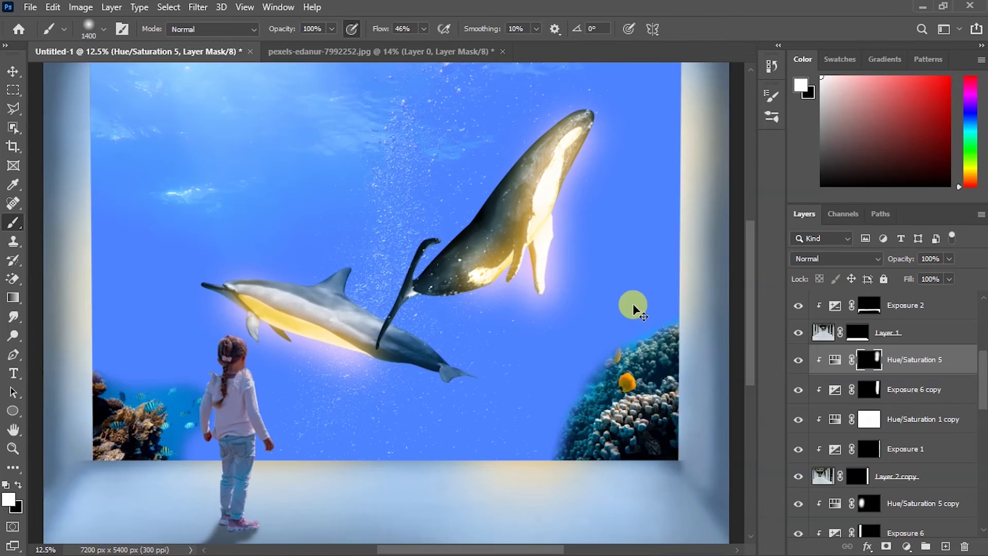
key(ctrl+plus)
click(12, 71)
scroll(838, 415, down, 3)
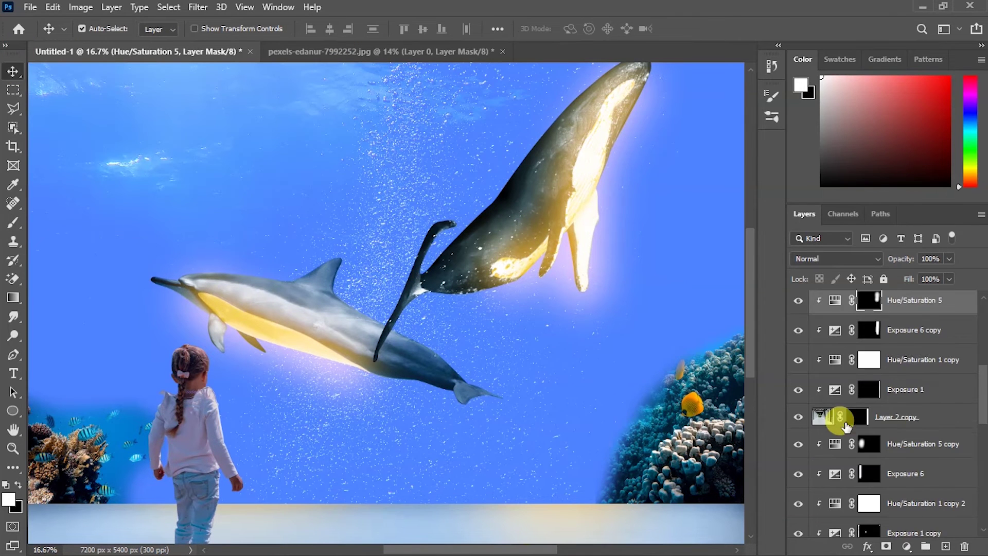
Step: Add a new empty layer above Hue/Saturation 3 and name it f1
scroll(930, 441, down, 2)
scroll(875, 412, down, 2)
click(859, 406)
key(ctrl+shift+alt+n)
double_click(847, 410)
text(f1)
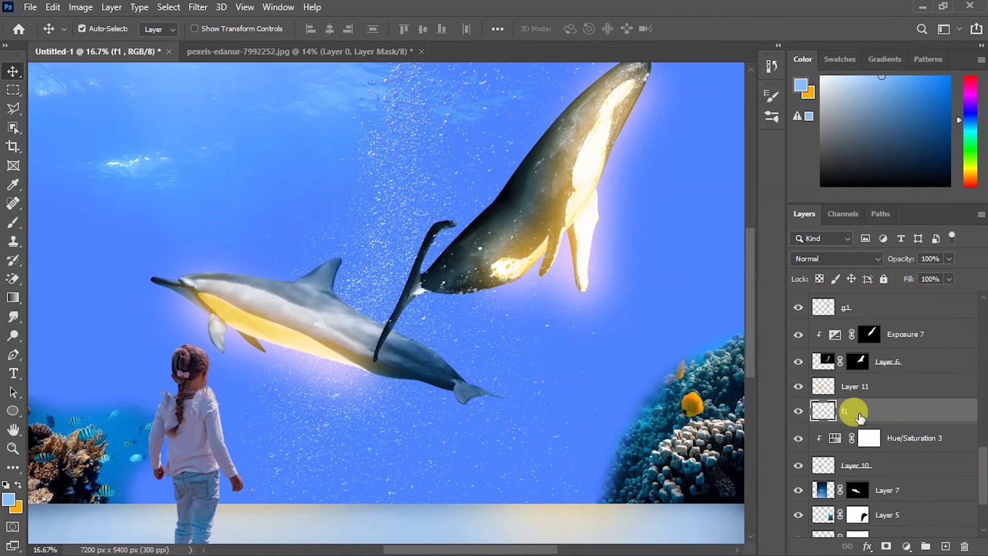
key(ctrl+minus)
key(ctrl+minus)
Step: Paint a hazy darker-blue wash over the lower-left coral with a large 9% flow brush
key(b)
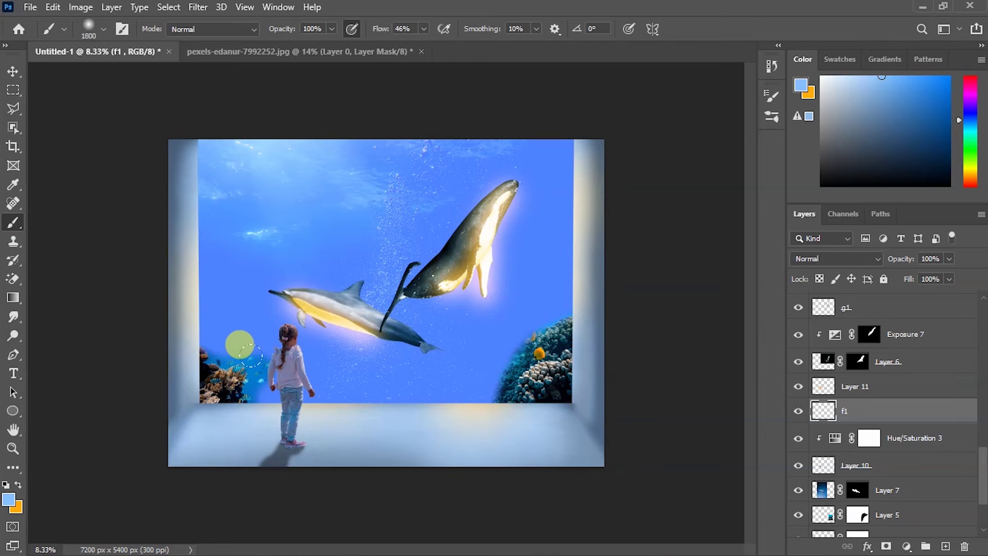
click(730, 412)
click(870, 296)
key(bracketright)
key(bracketright)
key(bracketright)
click(353, 29)
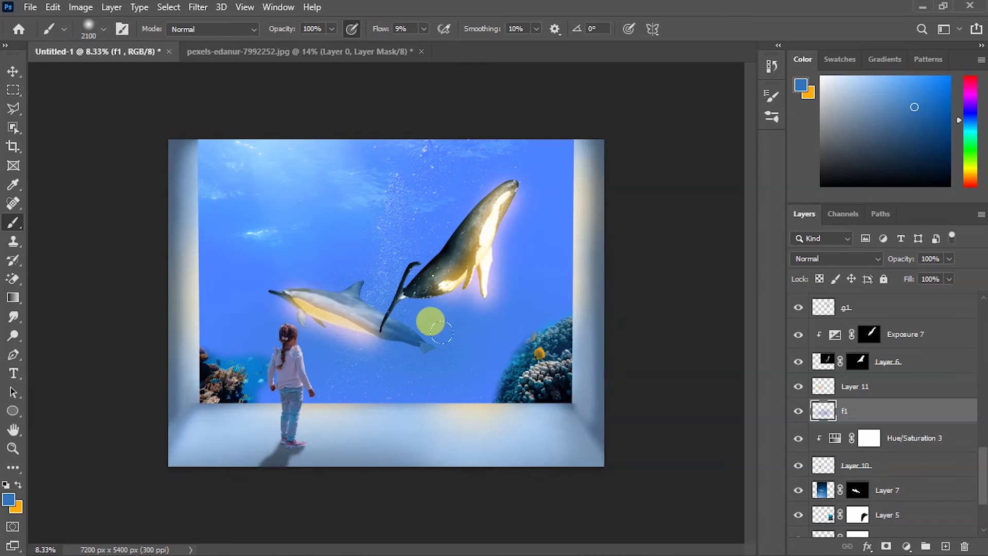
drag(173, 350, 165, 269)
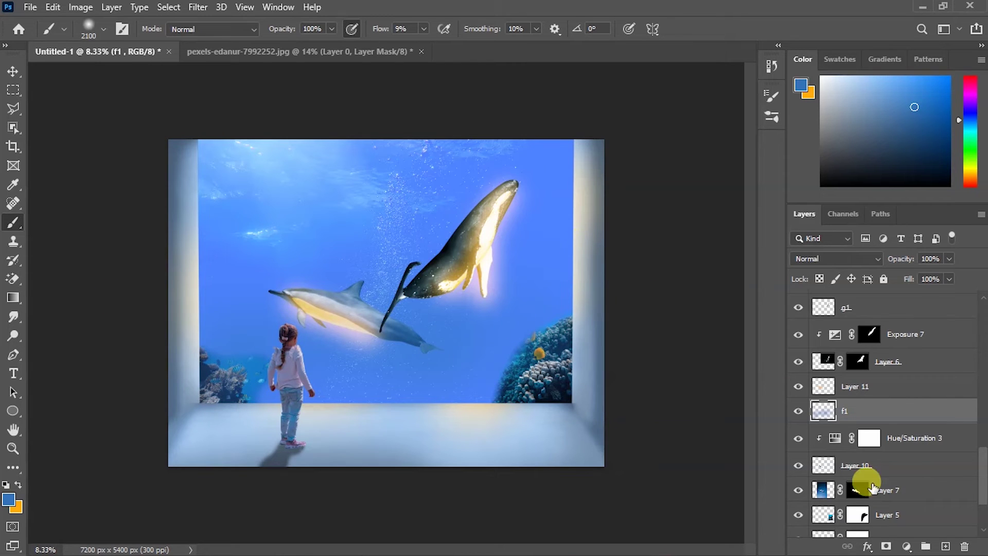
Step: Add another empty layer named f2
scroll(874, 486, up, 5)
click(943, 543)
text(f2)
key(Return)
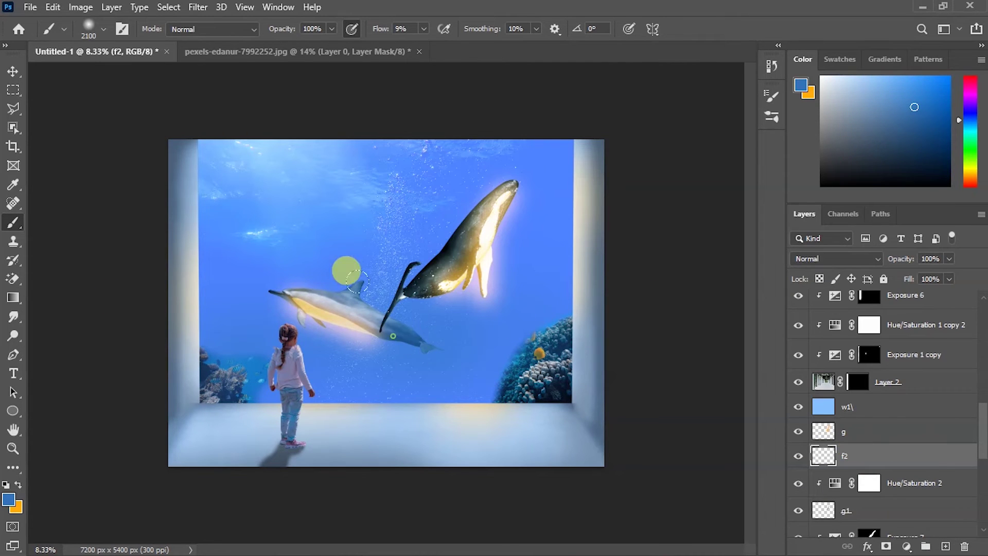
Step: Add a Hue/Saturation adjustment layer for tinting the girl
key(v)
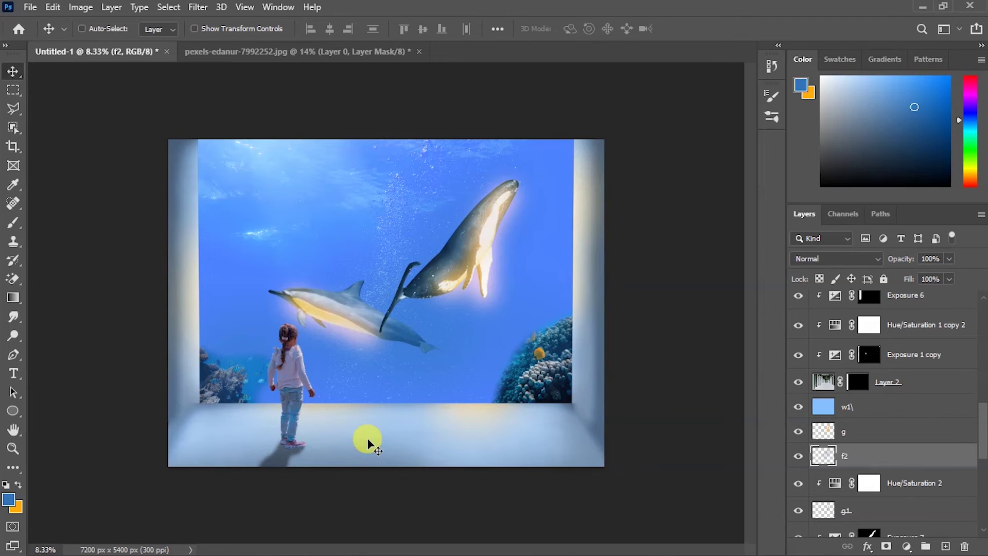
key(ctrl+plus)
click(227, 397)
click(907, 546)
click(919, 405)
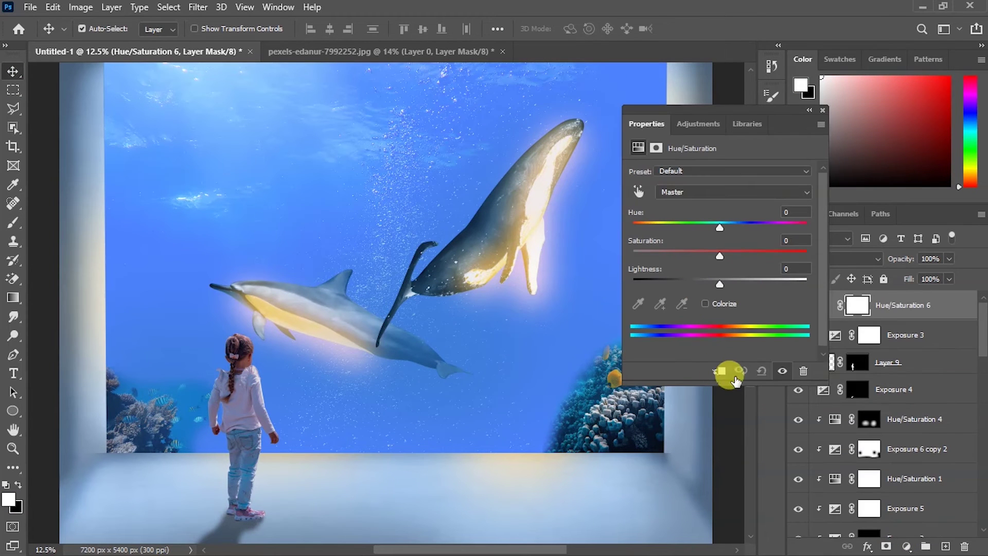
Step: Tint warm yellow (Hue +40, Saturation 100, Lightness +40), limited to brighter tones via split Blend If
text(0)
drag(676, 256, 807, 255)
drag(720, 284, 755, 285)
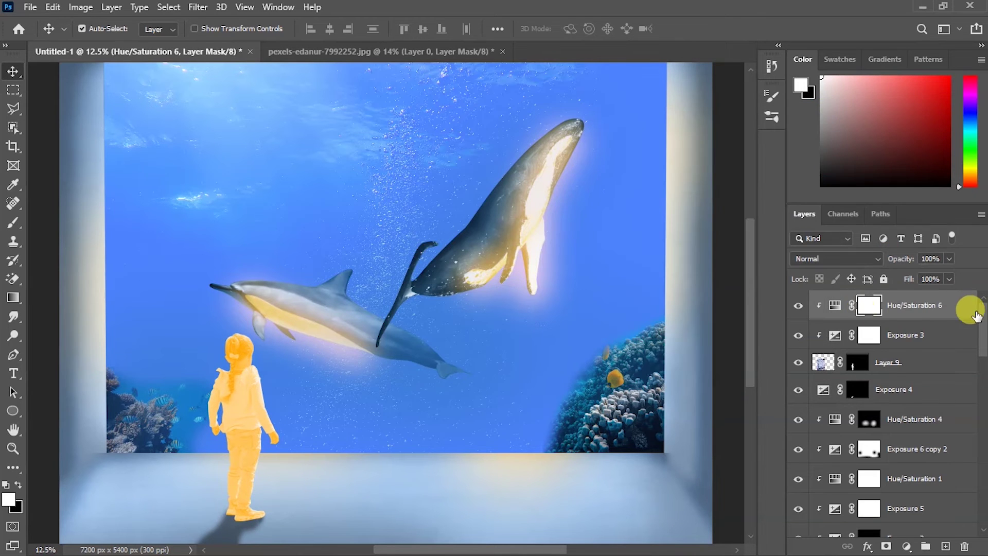
double_click(965, 309)
drag(628, 386, 752, 385)
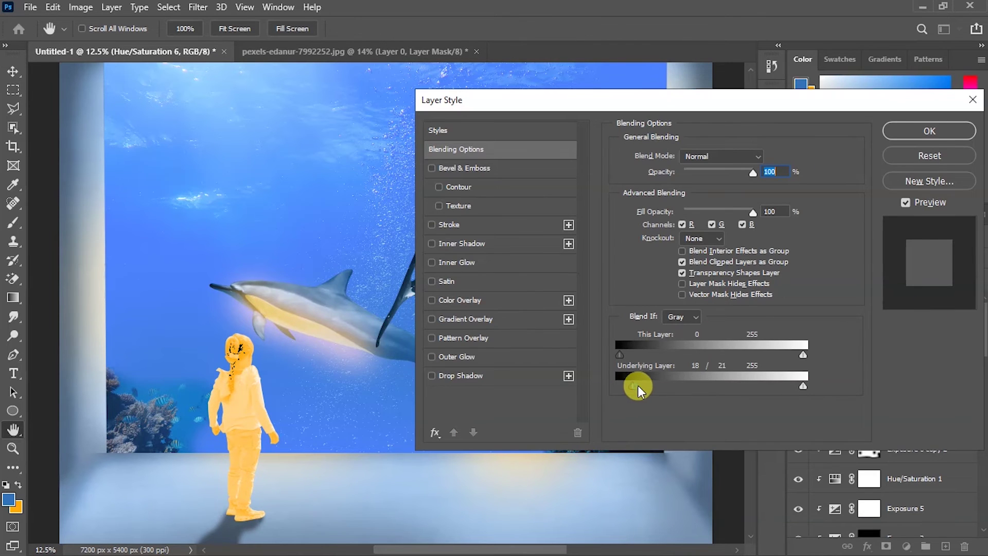
key(Return)
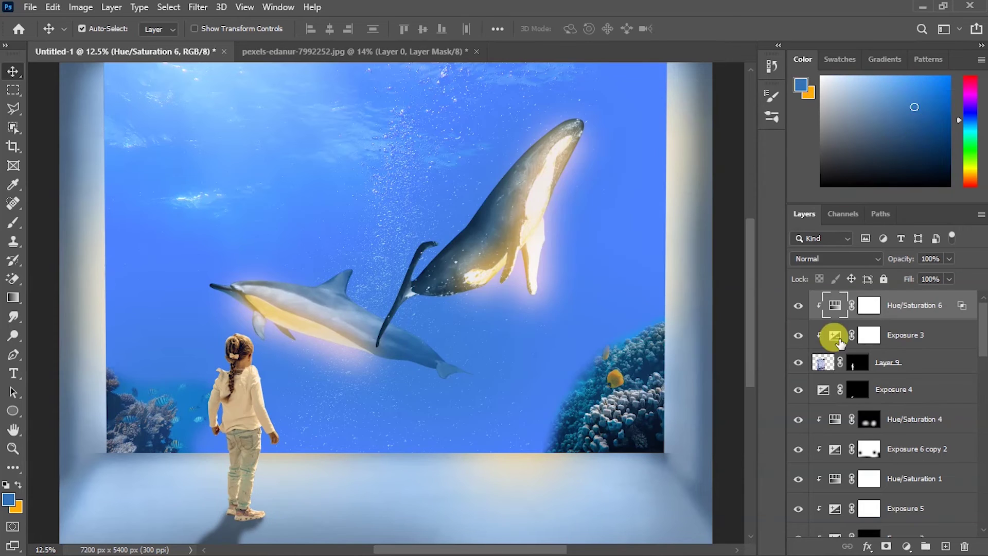
Step: Paint the yellow light onto the girl's shoe on the tint layer's mask with a small brush
click(869, 305)
scroll(198, 457, up, 2)
scroll(198, 457, up, 2)
key(b)
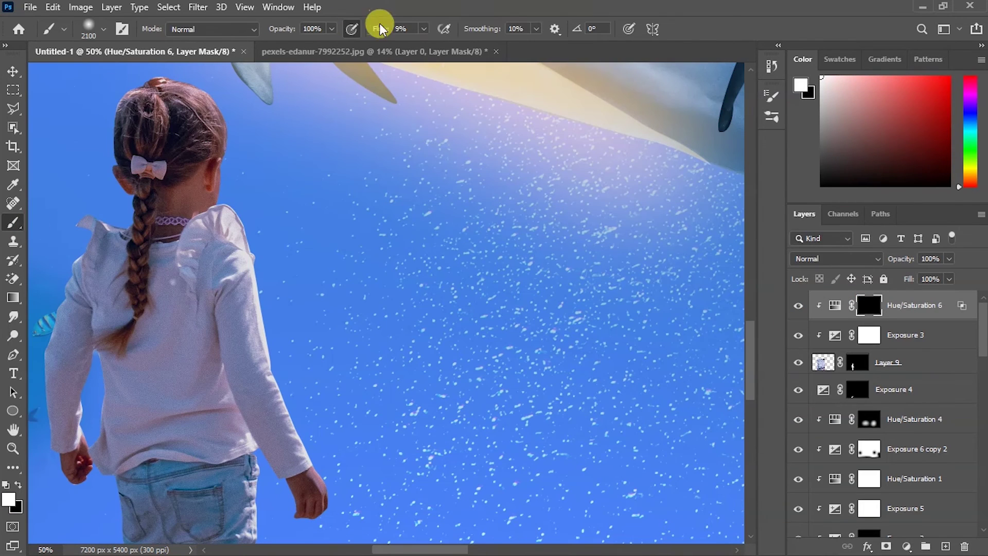
key(bracketleft)
key(bracketleft)
key(bracketleft)
click(325, 273)
Step: Add a new empty layer above Exposure 4 and pick a light blue foreground colour
key(ctrl+minus)
scroll(315, 475, down, 3)
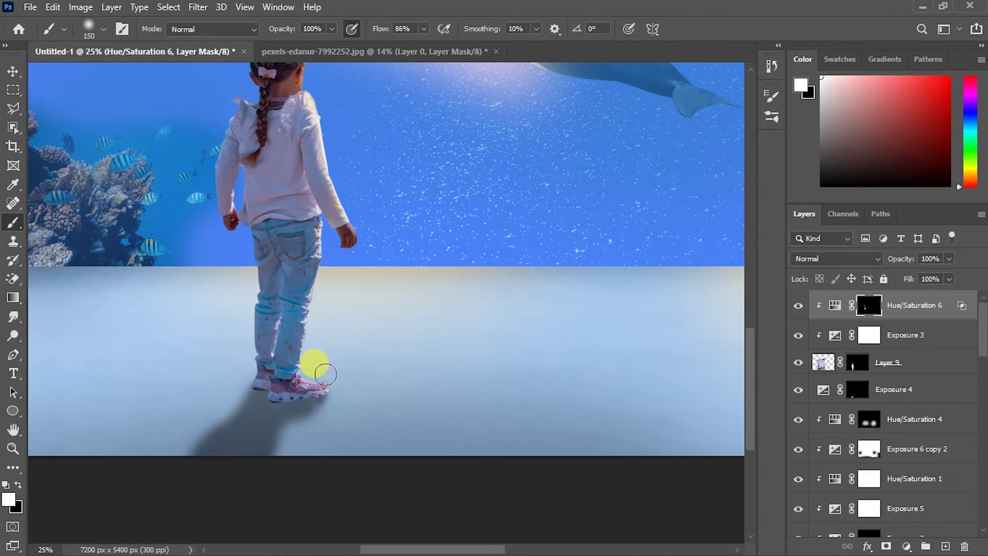
key(ctrl+minus)
key(ctrl+minus)
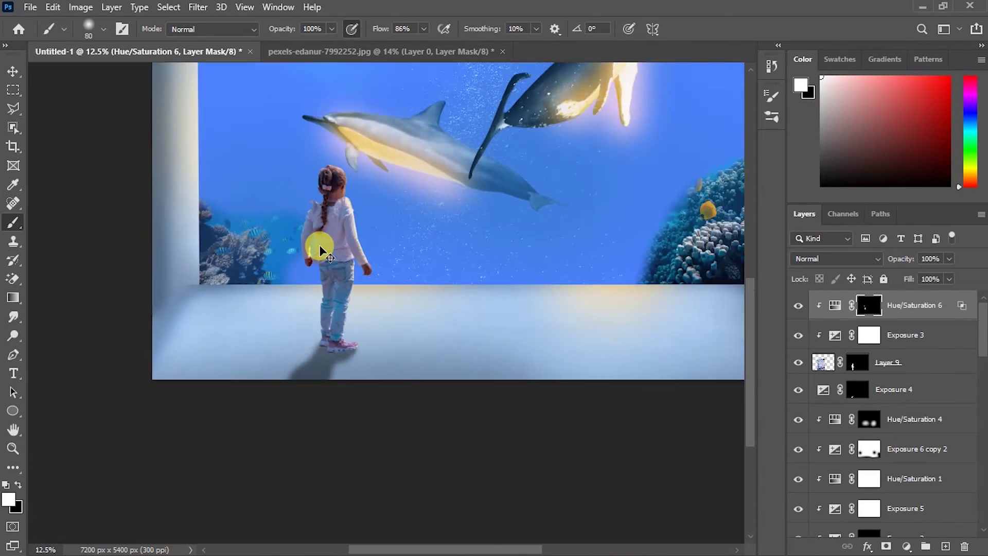
key(ctrl+minus)
click(875, 389)
key(ctrl+shift+alt+n)
click(8, 498)
click(633, 315)
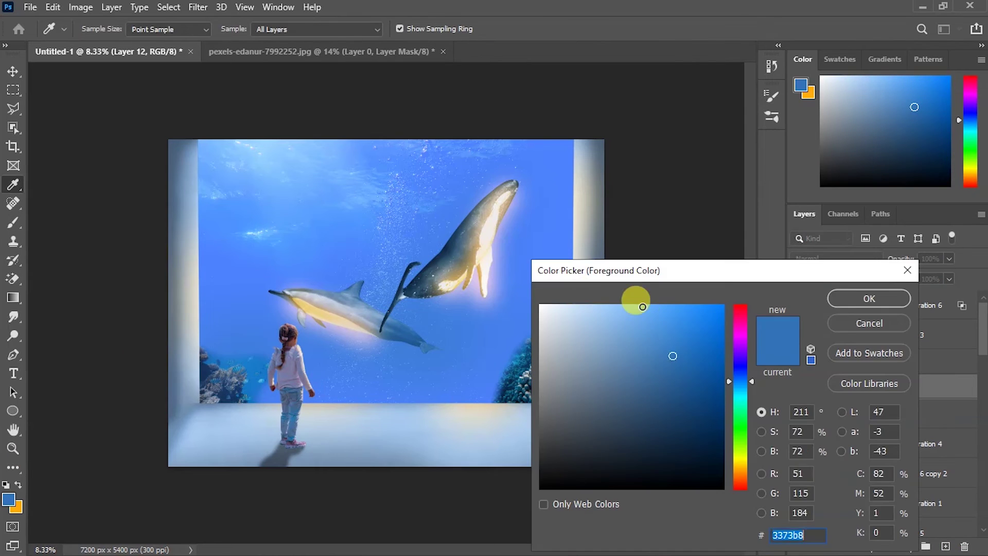
Step: Paint a soft light-blue haze across the lower water on Layer 12
key(Return)
mouse_move(157, 316)
mouse_down()
mouse_move(578, 298)
mouse_move(126, 307)
mouse_move(276, 303)
mouse_move(468, 322)
mouse_up()
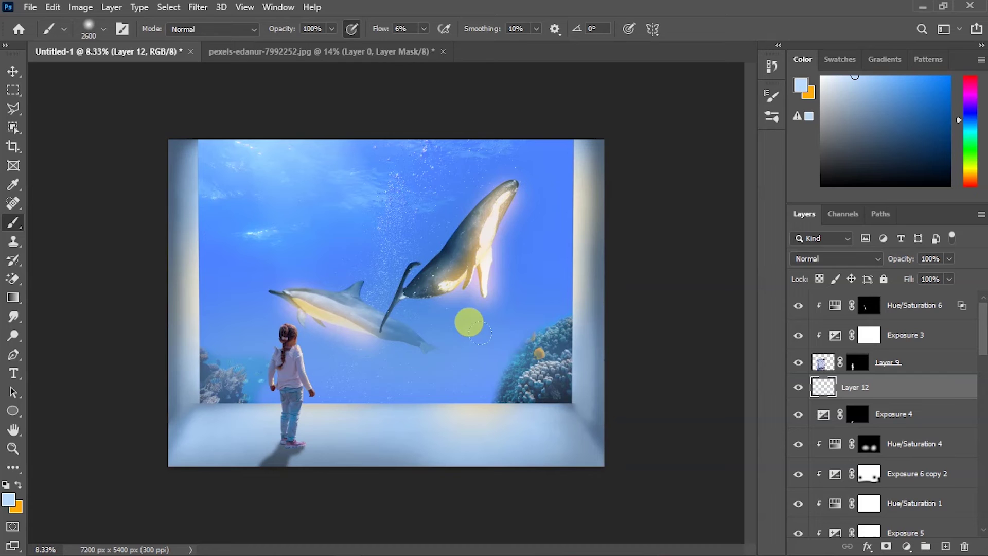
click(13, 71)
click(896, 414)
click(860, 387)
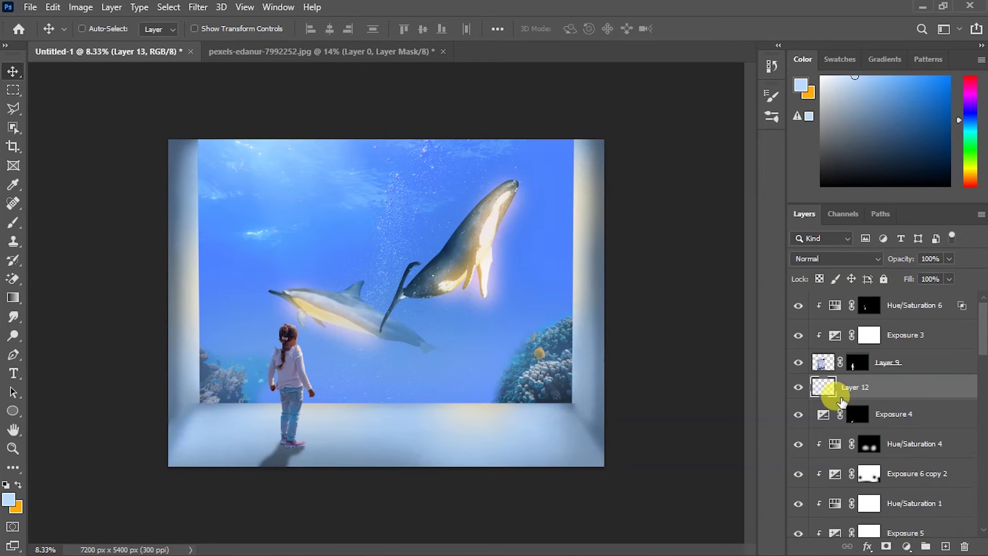
Step: Add an empty layer below Layer 12 named ref 1
click(945, 547)
double_click(855, 412)
text(ref 1)
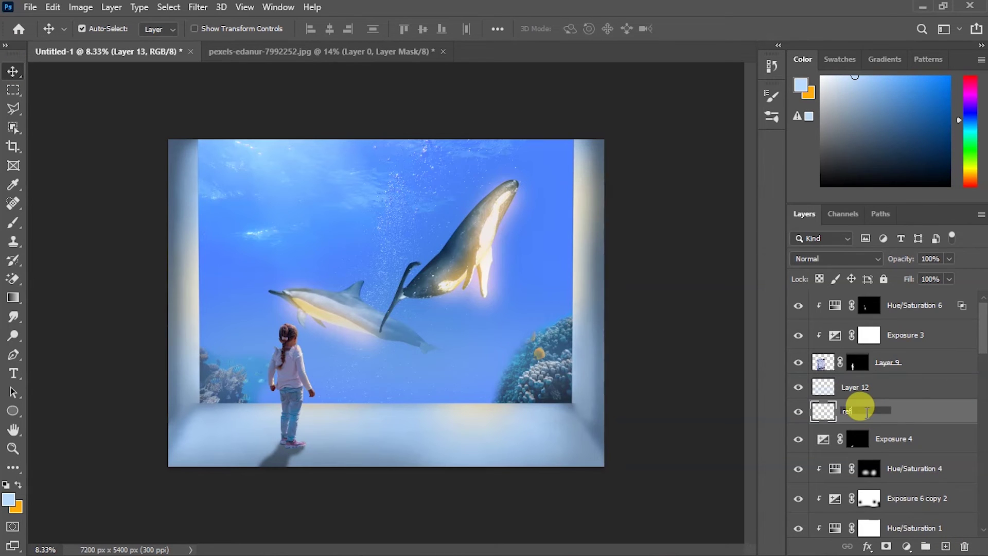
key(Return)
Step: Pen-draw a window-shaped outline on ref 1 and fill it light blue
key(ctrl+plus)
key(p)
click(150, 275)
click(156, 113)
click(169, 80)
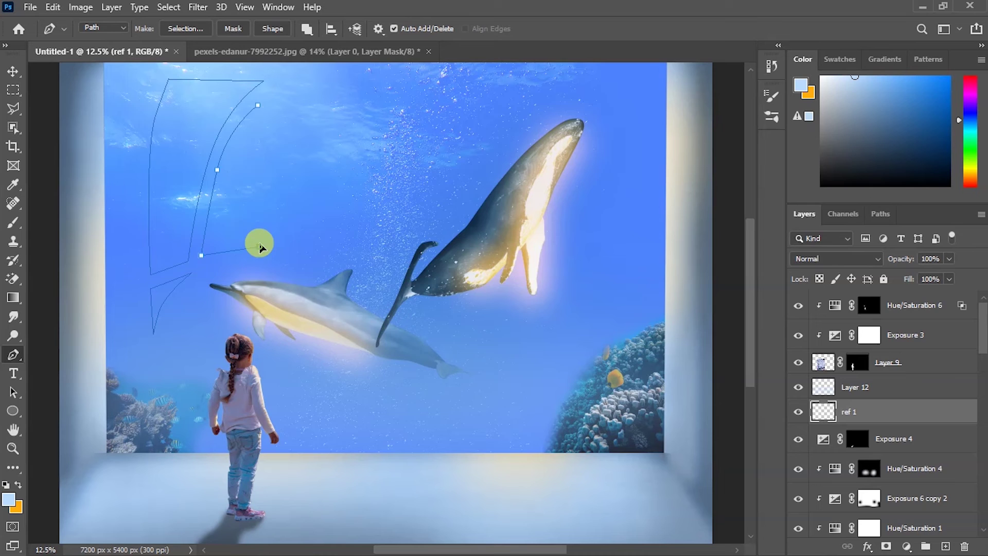
key(ctrl+Return)
key(b)
key(alt+BackSpace)
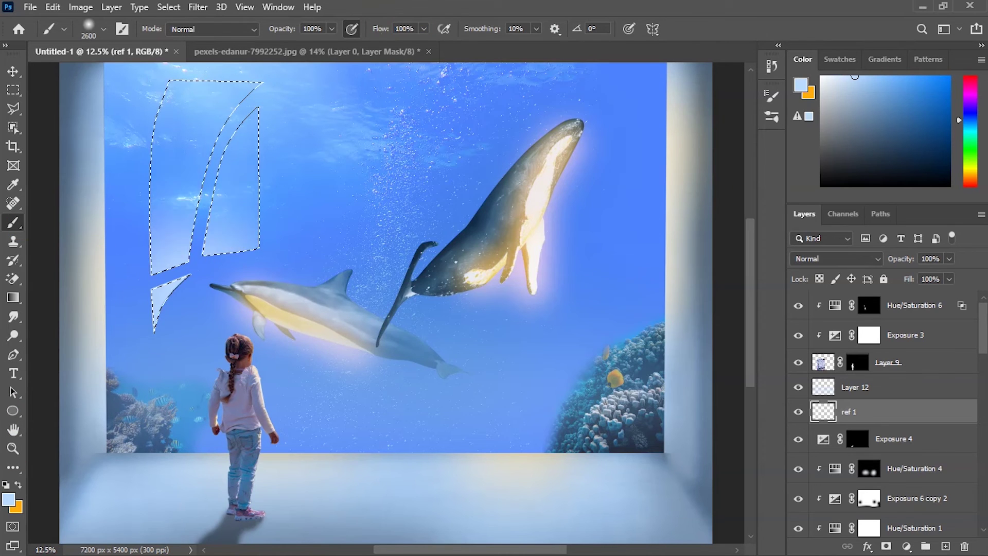
key(ctrl+d)
Step: Add another empty layer named ref 2
click(945, 546)
key(p)
double_click(849, 411)
text(ref 2)
key(Return)
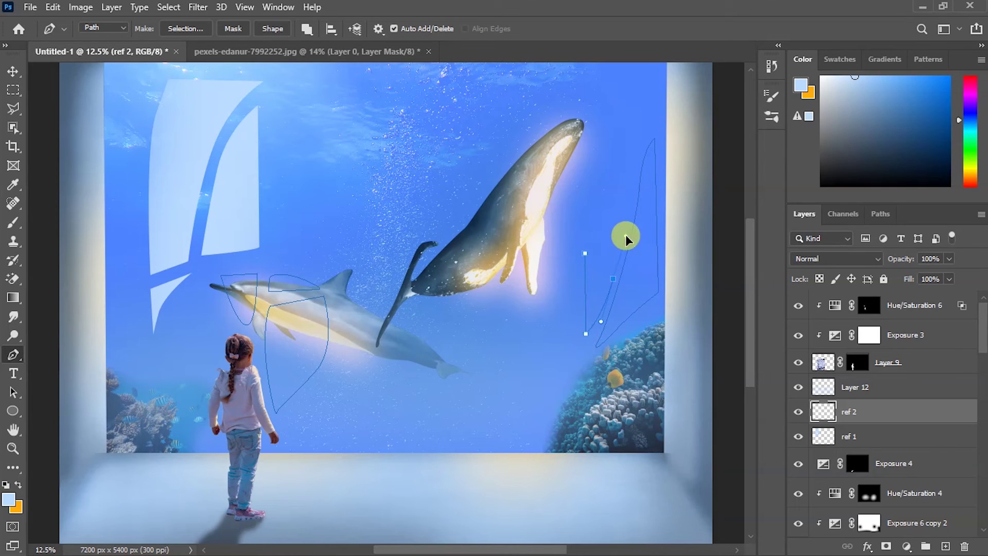
Step: Fill the ref 2 window outlines with orange
key(ctrl+Return)
key(b)
key(x)
mouse_move(210, 353)
mouse_down()
mouse_move(530, 165)
mouse_move(623, 242)
mouse_up()
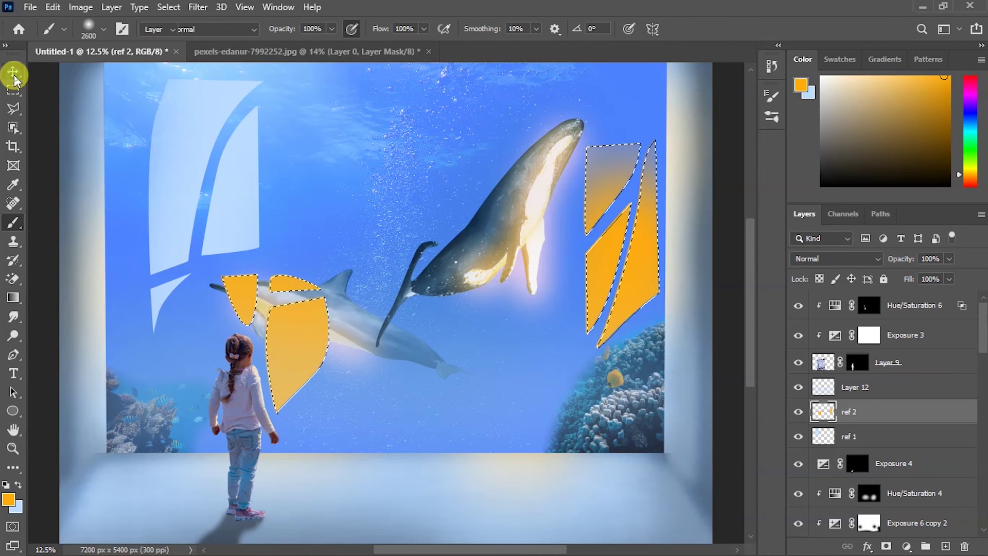
click(13, 72)
key(ctrl+d)
Step: Blend ref 2 in Screen at about a third opacity and make ref 1 nearly transparent
click(834, 258)
click(818, 310)
drag(900, 258, 834, 266)
key(alt+bracketleft)
click(834, 259)
click(818, 311)
Step: Stamp all visible layers into a merged layer above Hue/Saturation 6
key(ctrl+minus)
key(ctrl+plus)
click(932, 305)
key(ctrl+shift+alt+e)
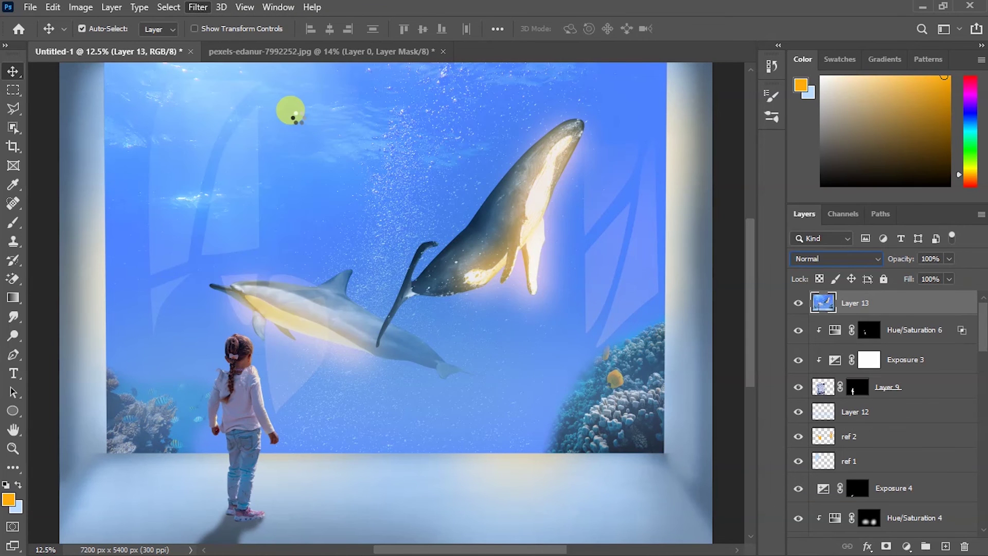
Step: In Camera Raw, cool the white balance, lower exposure and contrast, and set Highlights to 64
key(ctrl+shift+a)
drag(781, 280, 772, 304)
mouse_move(781, 338)
mouse_down()
mouse_move(767, 339)
mouse_move(768, 360)
mouse_up()
key(Tab)
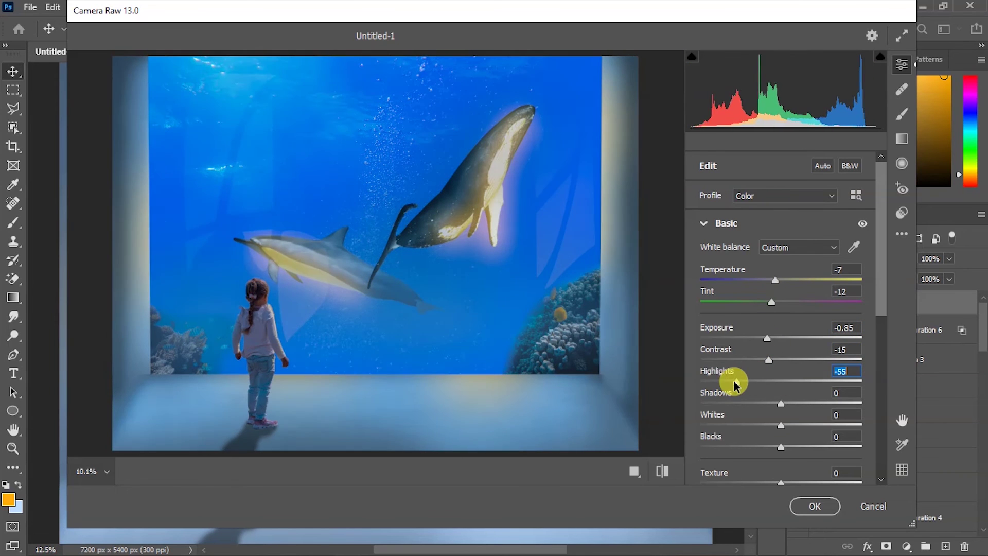
text(64)
key(Return)
drag(781, 403, 793, 403)
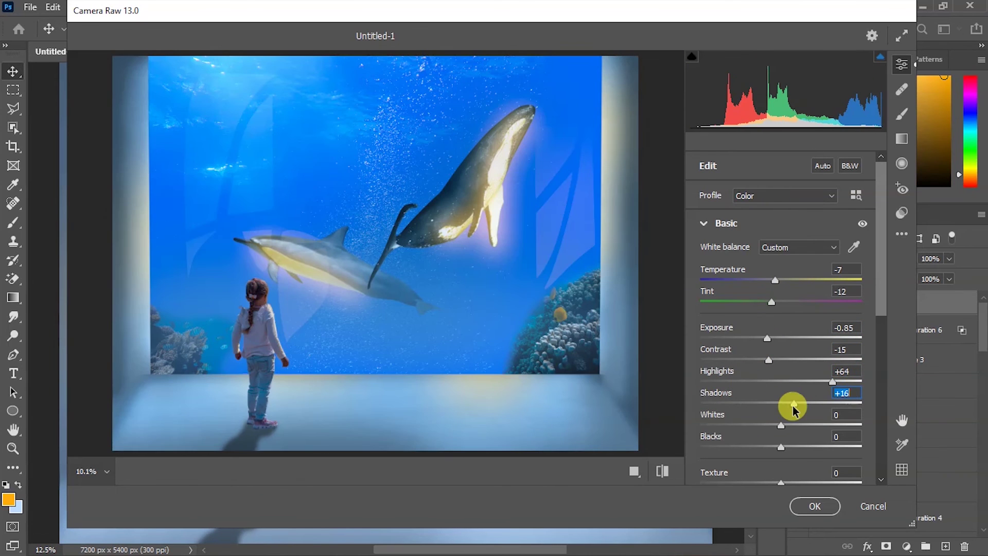
Step: Nudge up the remaining Basic sliders and reshape the tone curve with a shadow point
scroll(788, 381, down, 3)
drag(781, 447, 794, 446)
scroll(767, 309, down, 5)
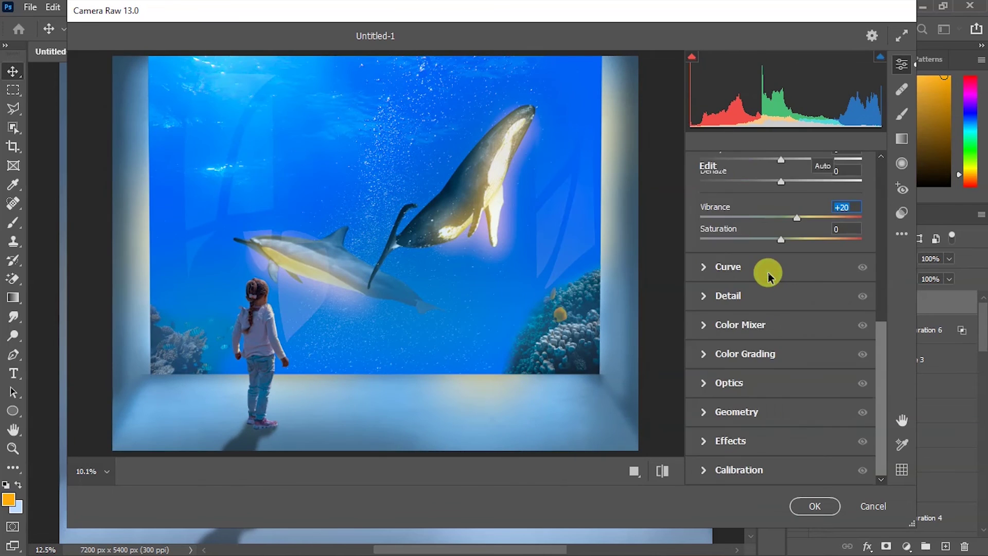
click(767, 269)
mouse_move(779, 314)
mouse_down()
mouse_move(742, 331)
mouse_move(750, 309)
mouse_up()
click(761, 193)
Step: Colour-grade the shadows yellow-green and the highlights orange
click(740, 310)
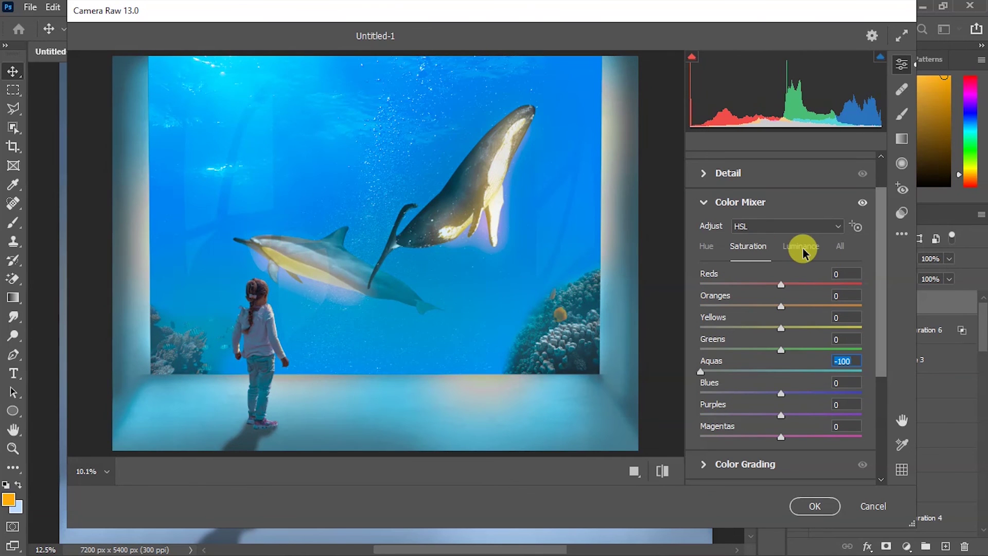
click(740, 202)
click(728, 230)
mouse_move(735, 382)
mouse_down()
mouse_move(742, 354)
mouse_move(735, 387)
mouse_up()
drag(826, 382, 828, 380)
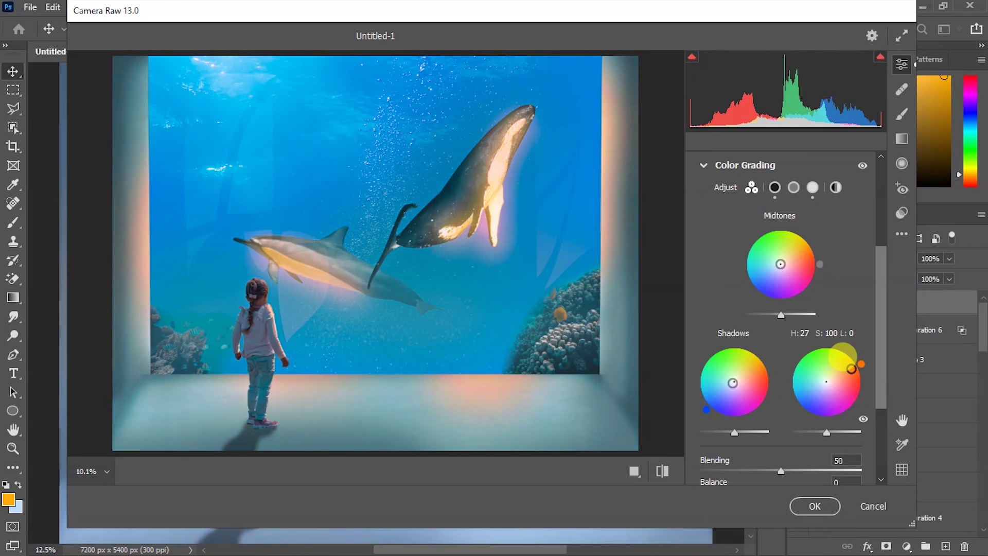
scroll(782, 309, down, 3)
drag(800, 342, 816, 341)
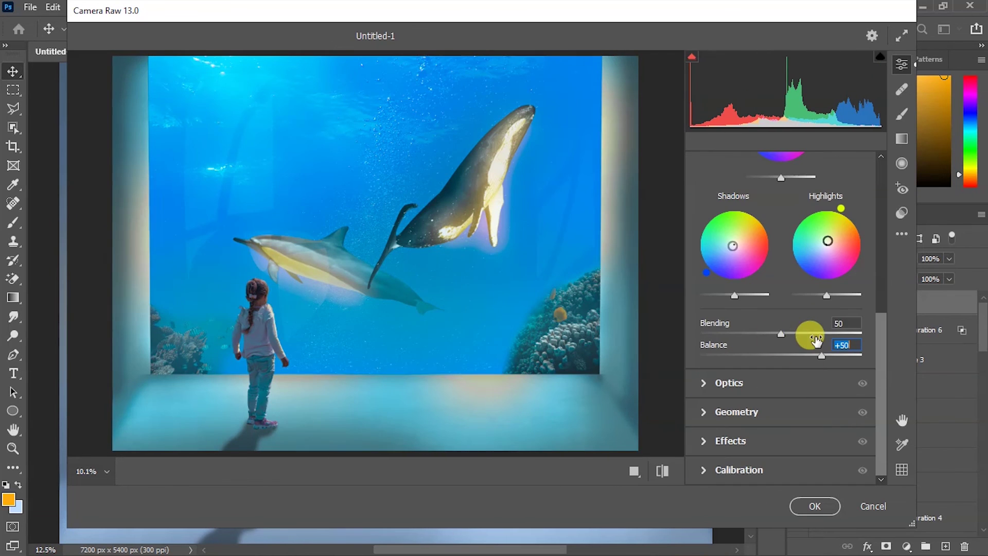
scroll(762, 345, up, 10)
click(727, 335)
Step: Add a faint, fully feathered vignette and apply the Camera Raw grade
click(731, 426)
scroll(761, 323, down, 5)
drag(781, 324, 731, 325)
drag(781, 372, 724, 372)
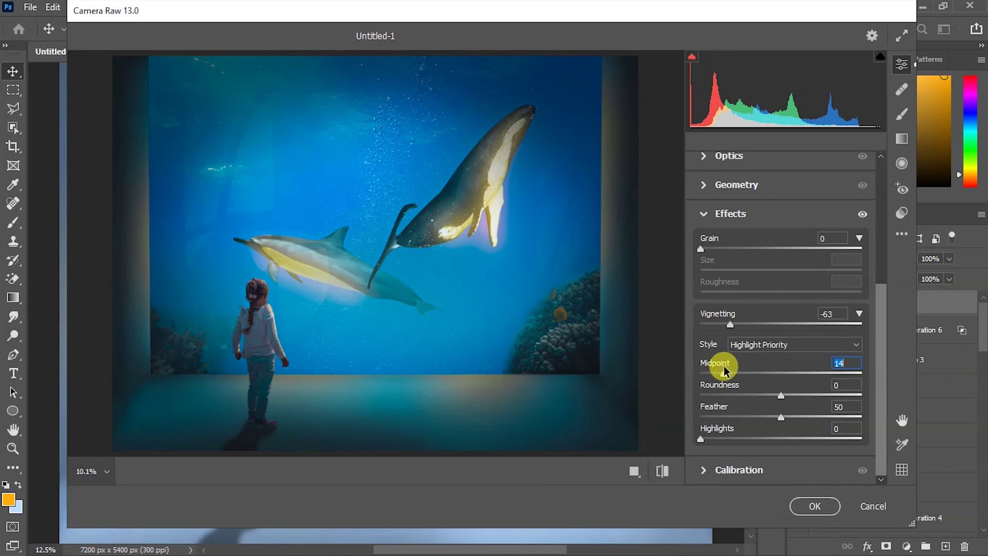
drag(780, 418, 862, 417)
drag(730, 325, 777, 325)
click(663, 471)
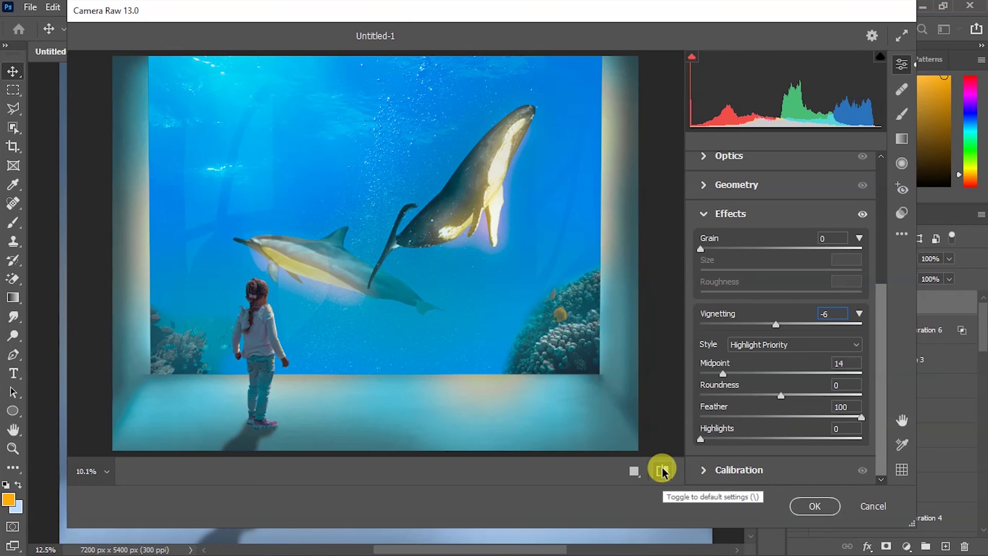
click(757, 214)
click(814, 506)
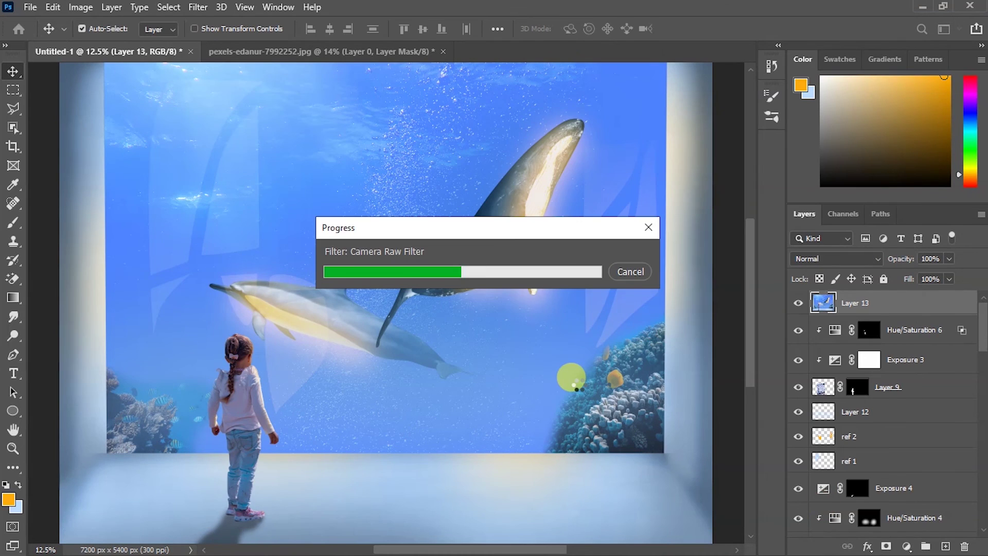
Step: Add a reversed Gradient Map adjustment on top of the graded layer
click(907, 546)
click(933, 402)
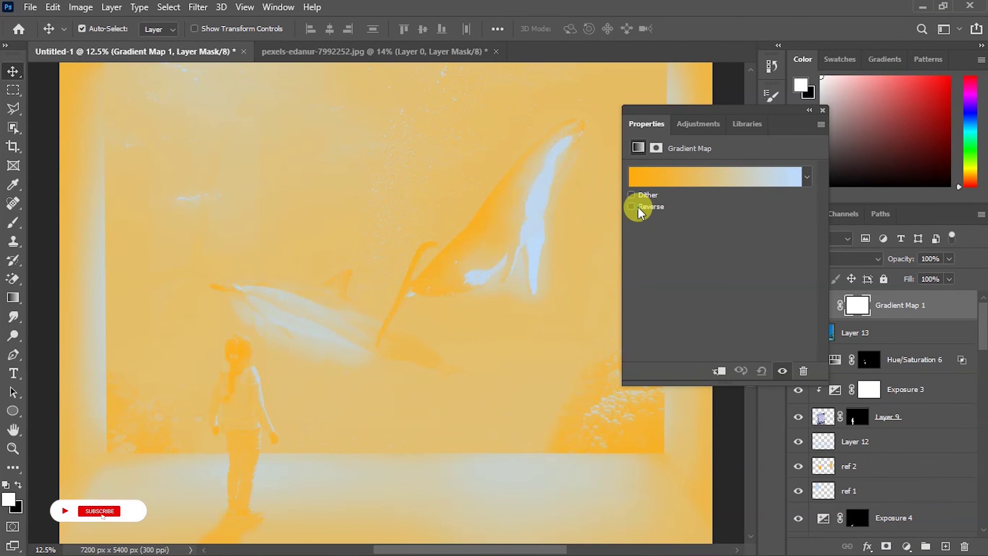
click(639, 206)
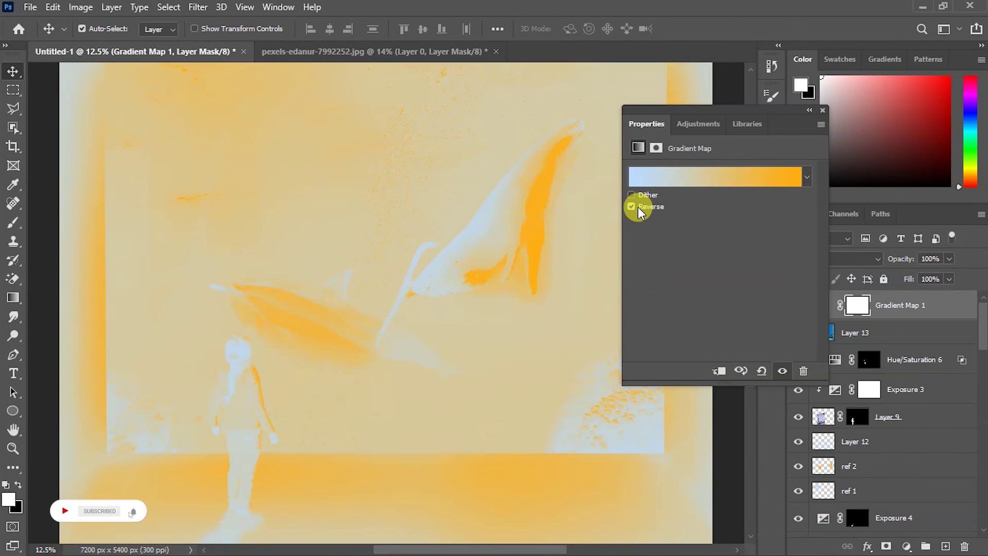
click(766, 180)
Step: Set the gradient map's colour stops to bright blue and orange
click(892, 310)
click(665, 370)
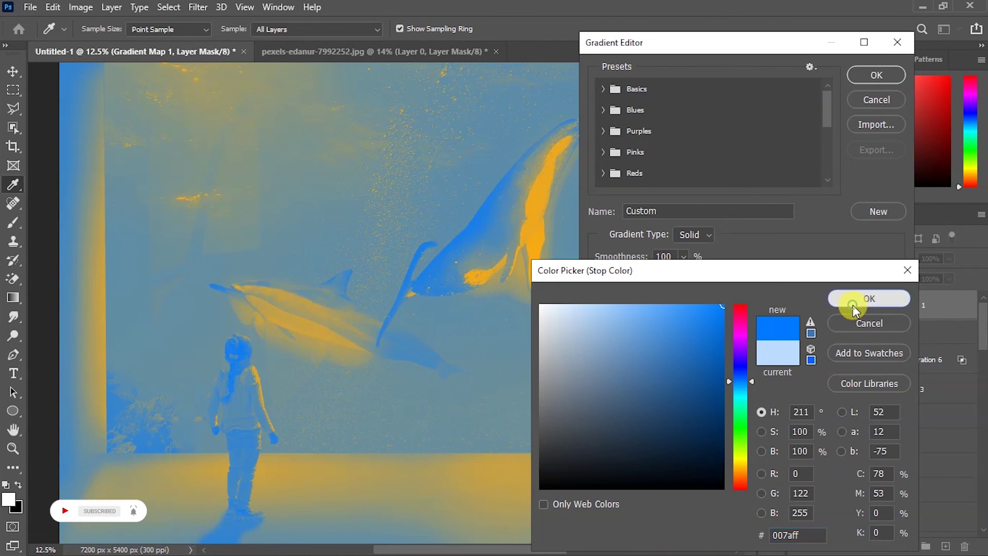
click(869, 299)
double_click(599, 309)
click(869, 298)
click(876, 74)
click(820, 110)
Step: Blend the Gradient Map in Overlay at about 8% opacity
click(845, 259)
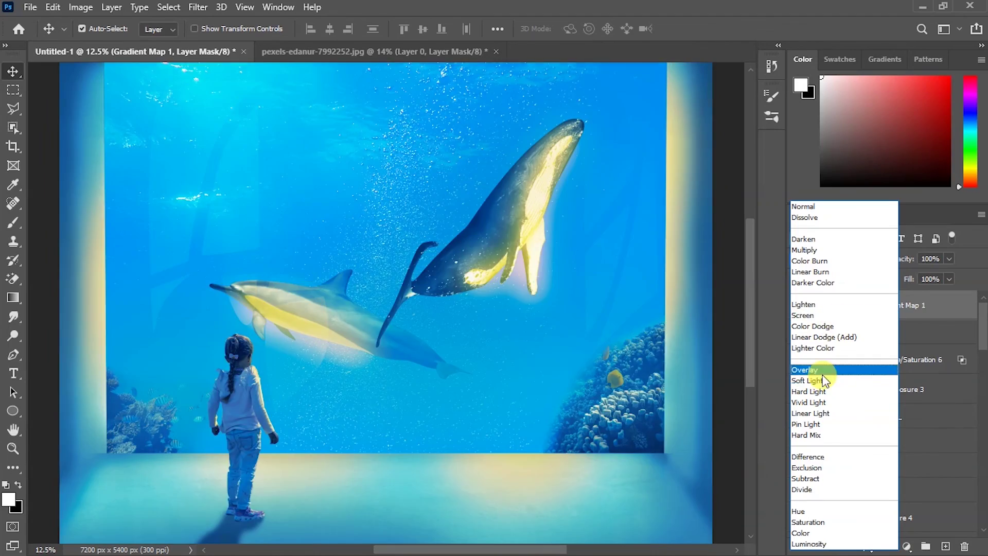
click(813, 369)
key(1)
key(2)
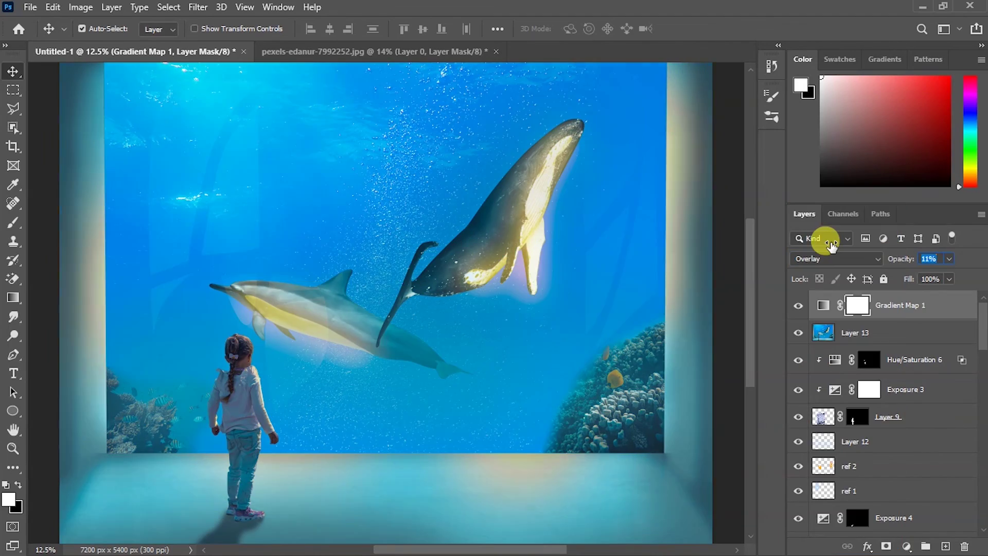
click(819, 305)
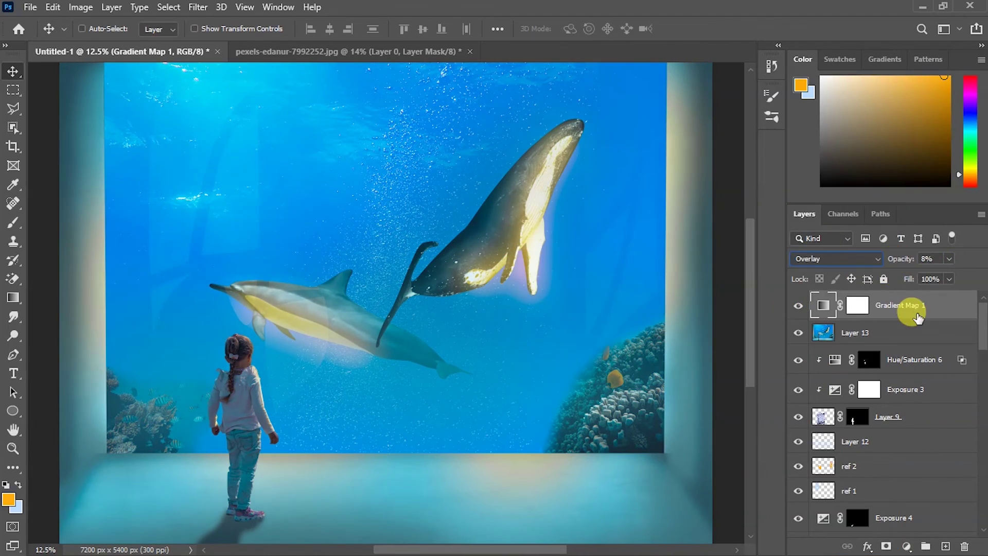